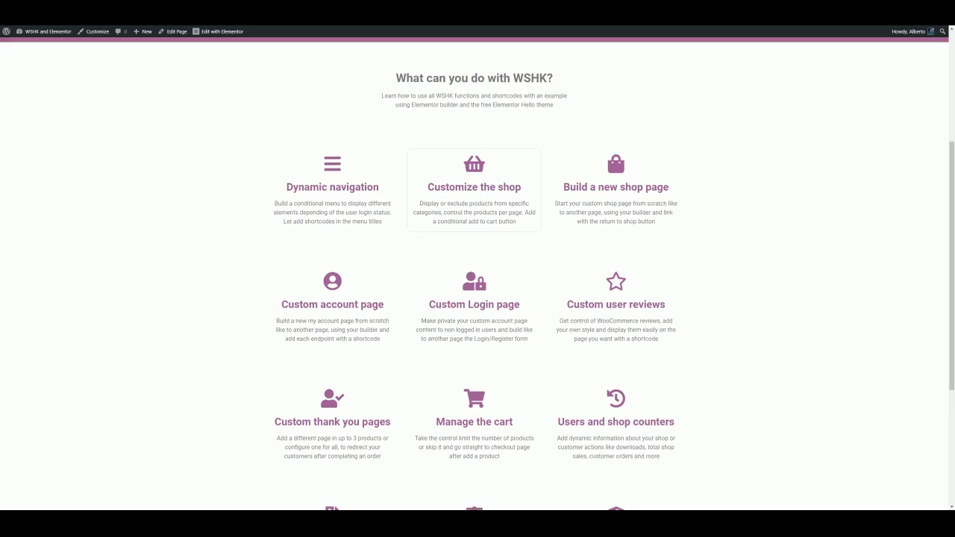
# Browse the storefront shop page and its listed products
pyautogui.scroll(3, 498, 202)
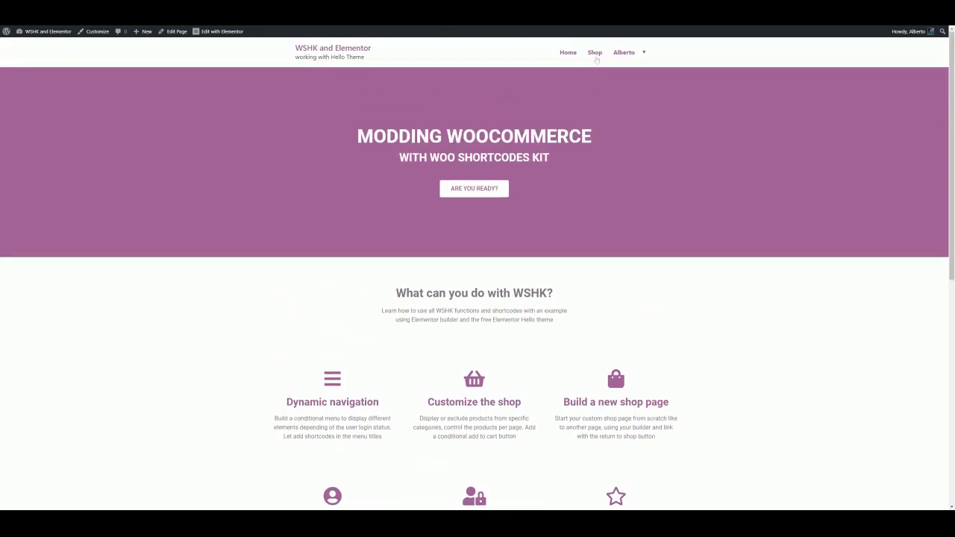
pyautogui.click(596, 58)
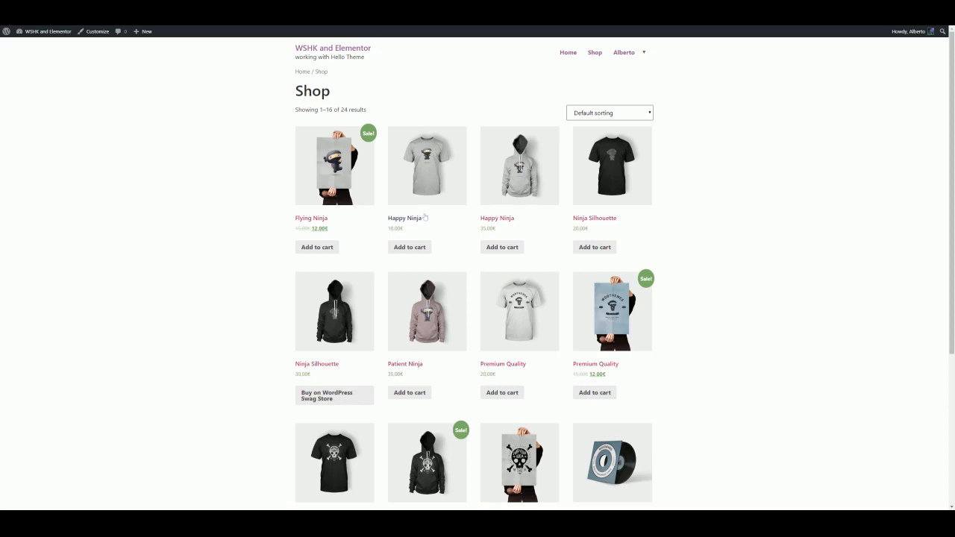
pyautogui.scroll(-2, 629, 166)
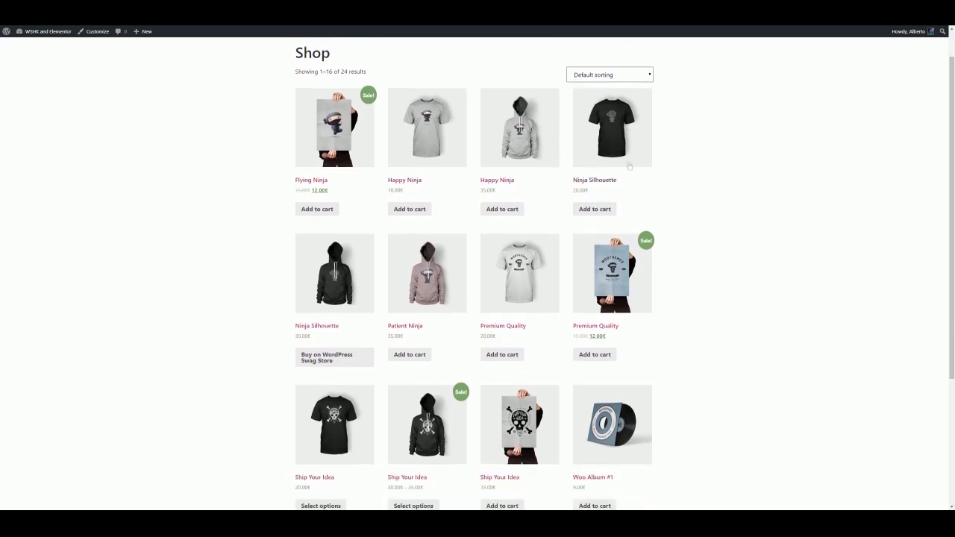
pyautogui.scroll(-2, 629, 166)
pyautogui.scroll(-3, 629, 168)
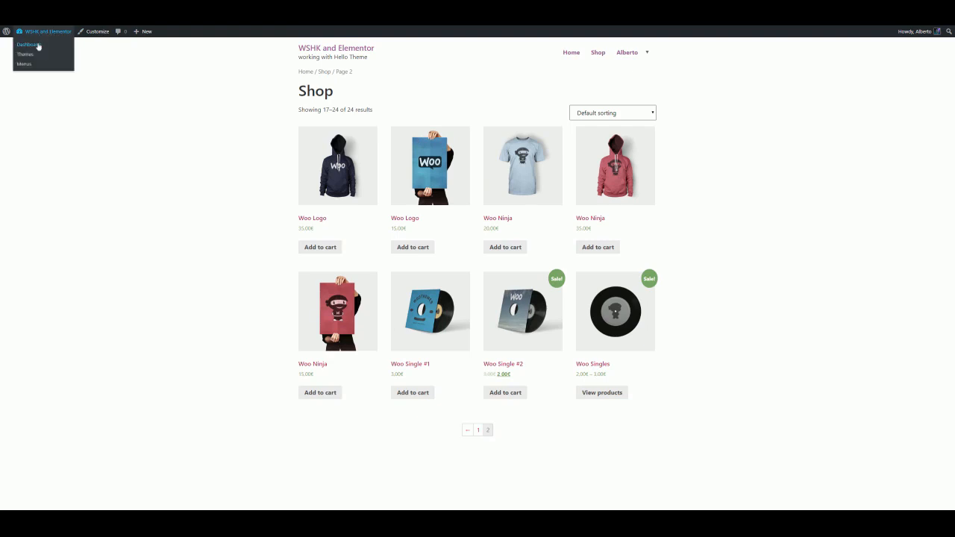
# Open the WSHK (Woo Shortcodes Kit) settings page from the dashboard
pyautogui.click(36, 45)
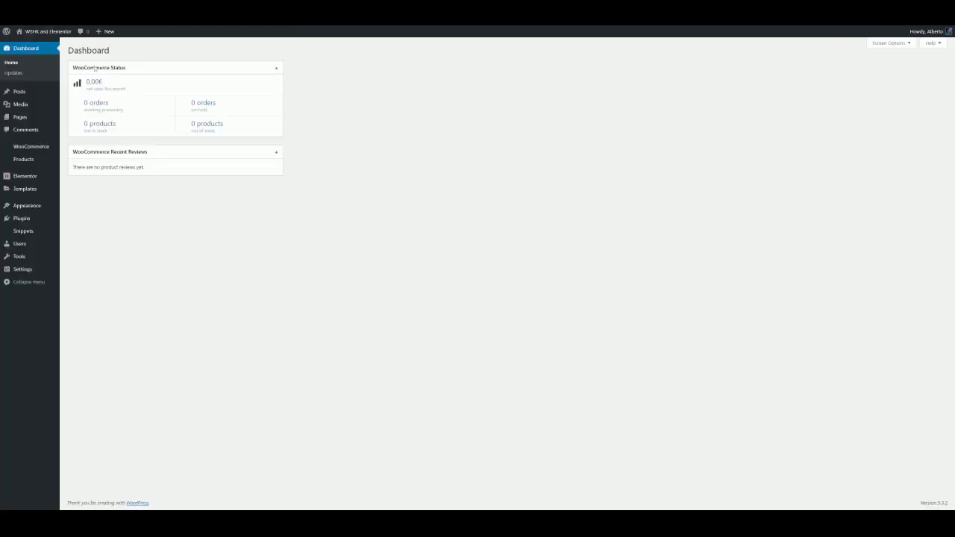
pyautogui.moveTo(39, 148)
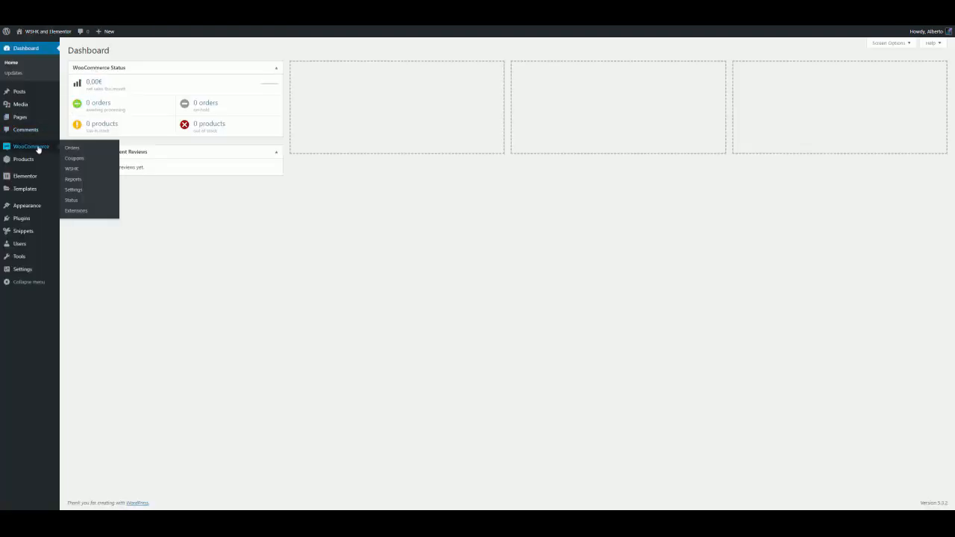
pyautogui.click(117, 171)
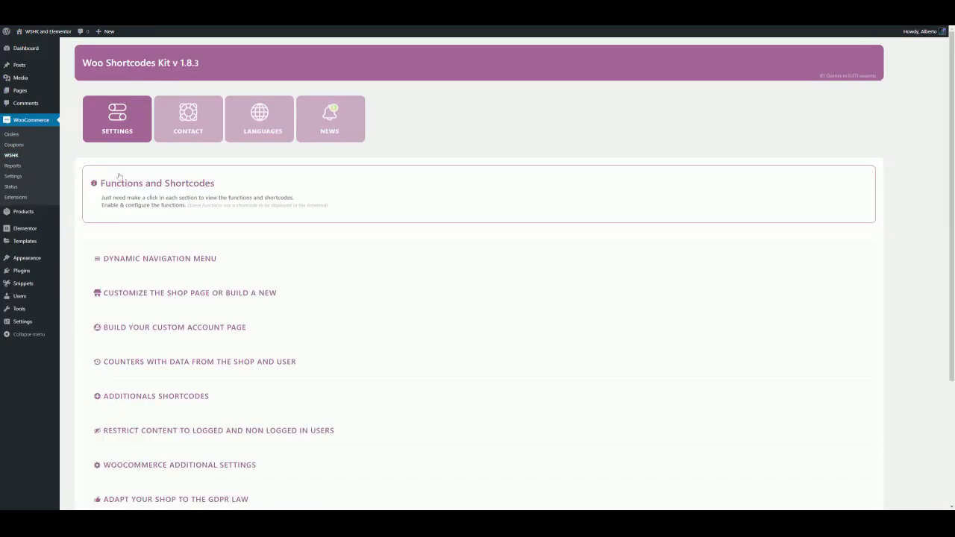
# Expand the shop customization section and enable 'Show only products from specific categories on the shop page', opening its advanced options
pyautogui.scroll(-1, 155, 214)
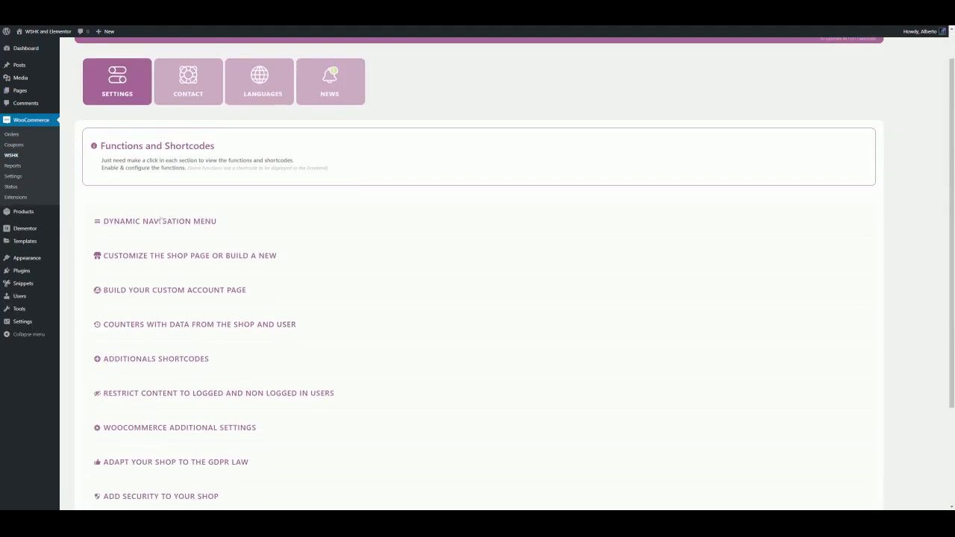
pyautogui.click(204, 263)
pyautogui.scroll(-3, 206, 263)
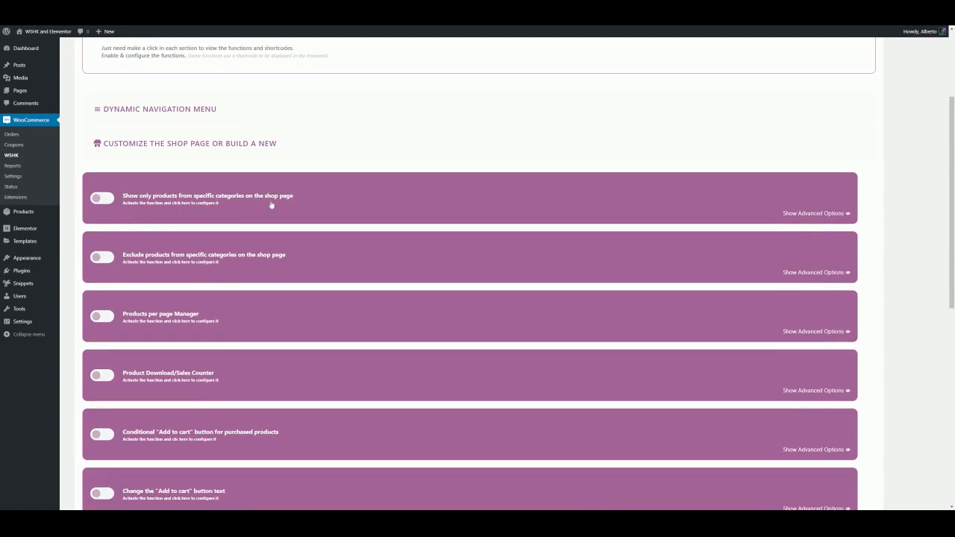
pyautogui.click(102, 198)
pyautogui.click(172, 204)
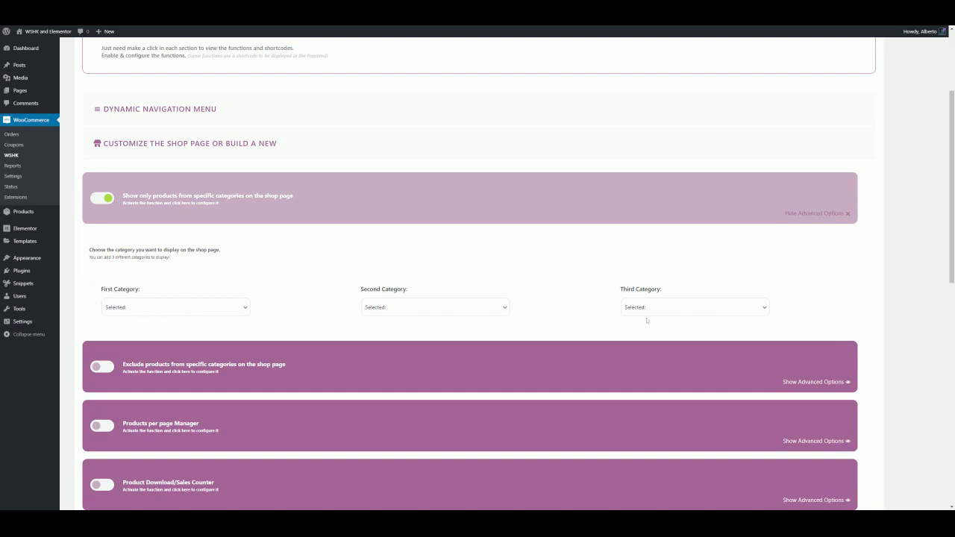
# Set the first, second and third categories to Clothing, Music and Posters
pyautogui.click(166, 306)
pyautogui.click(153, 319)
pyautogui.click(403, 311)
pyautogui.click(405, 318)
pyautogui.click(675, 315)
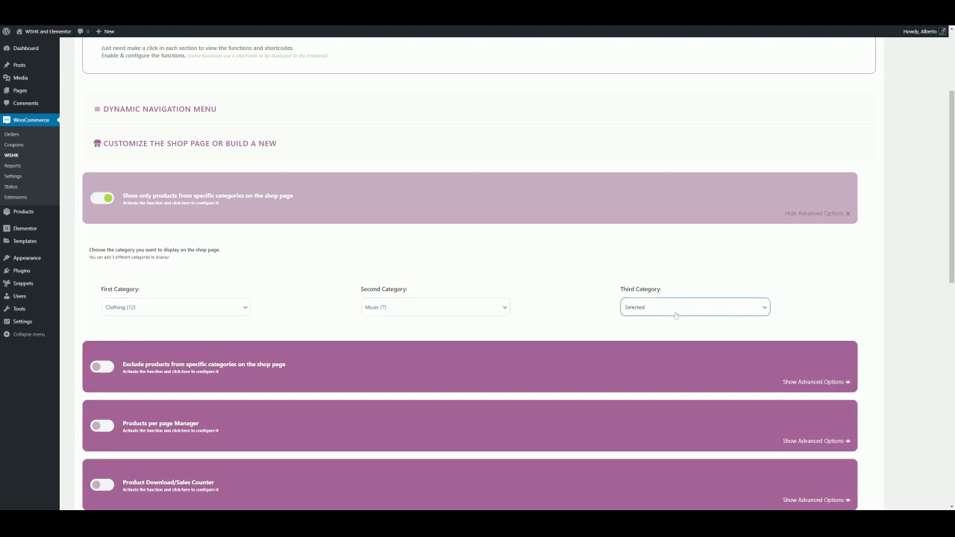
pyautogui.click(664, 360)
# View the storefront shop page and its second page of products
pyautogui.scroll(-5, 292, 326)
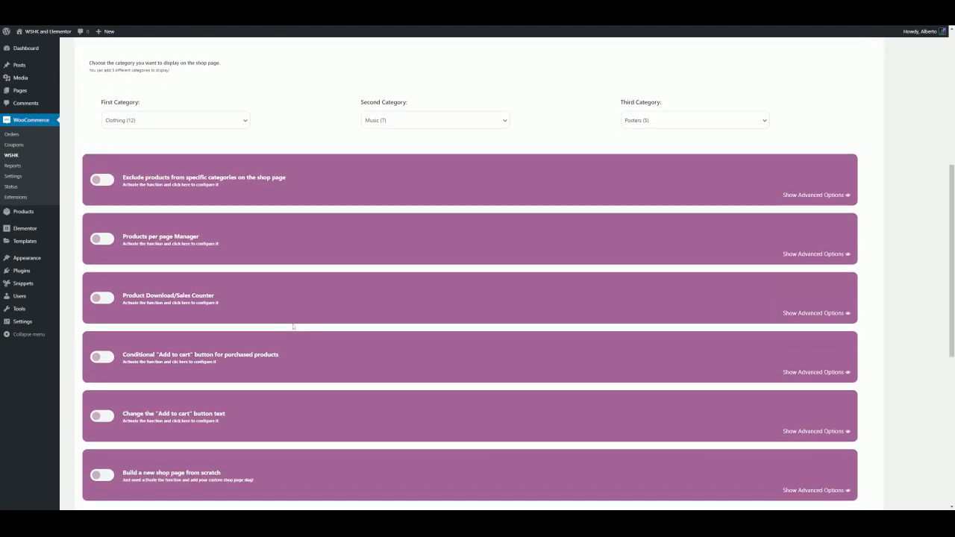
pyautogui.scroll(-3, 291, 326)
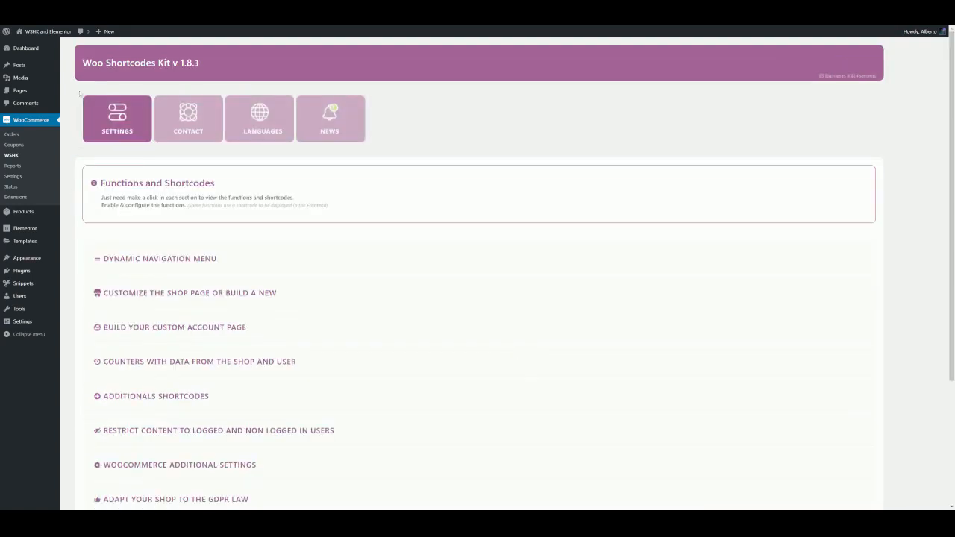
pyautogui.moveTo(34, 35)
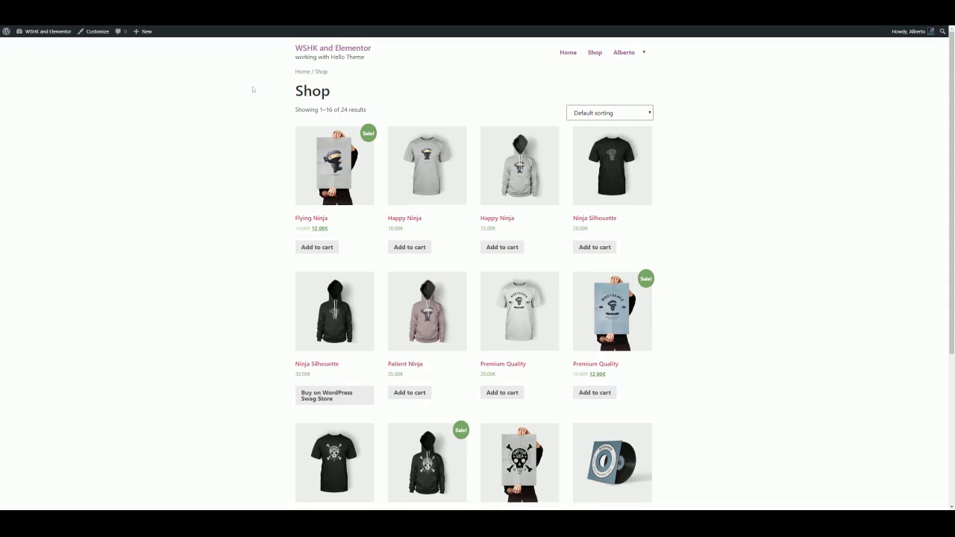
pyautogui.scroll(-5, 410, 179)
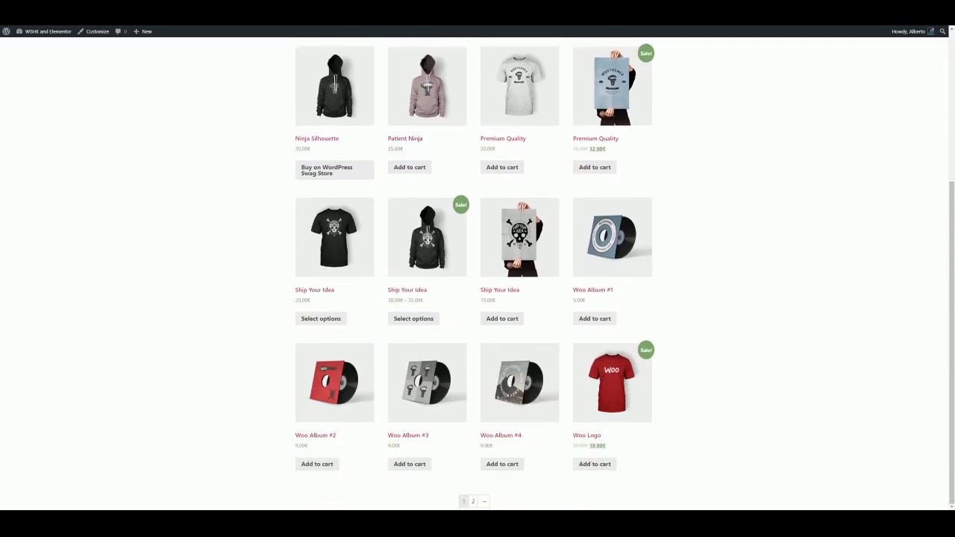
pyautogui.click(472, 501)
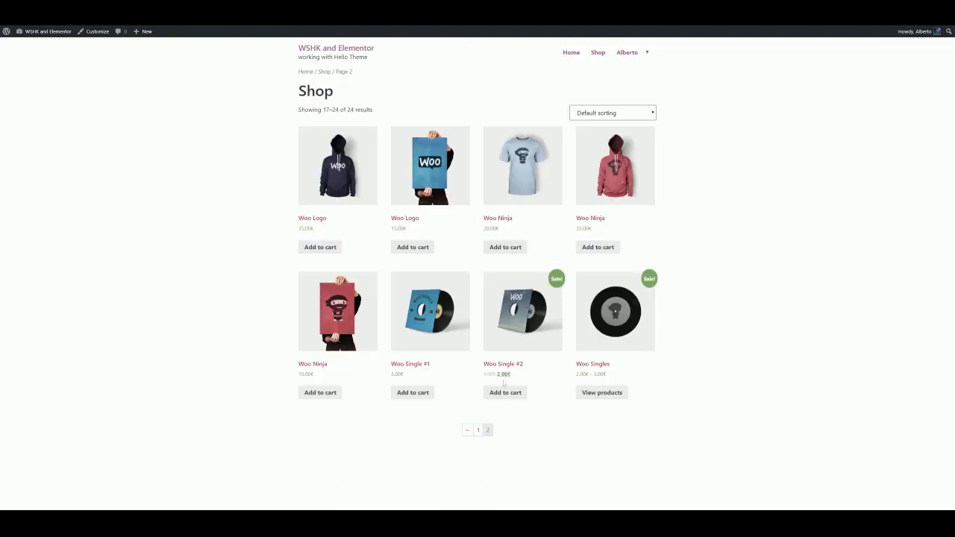
# Return to the WSHK settings and open the category filter's advanced options
pyautogui.click(36, 47)
pyautogui.moveTo(47, 147)
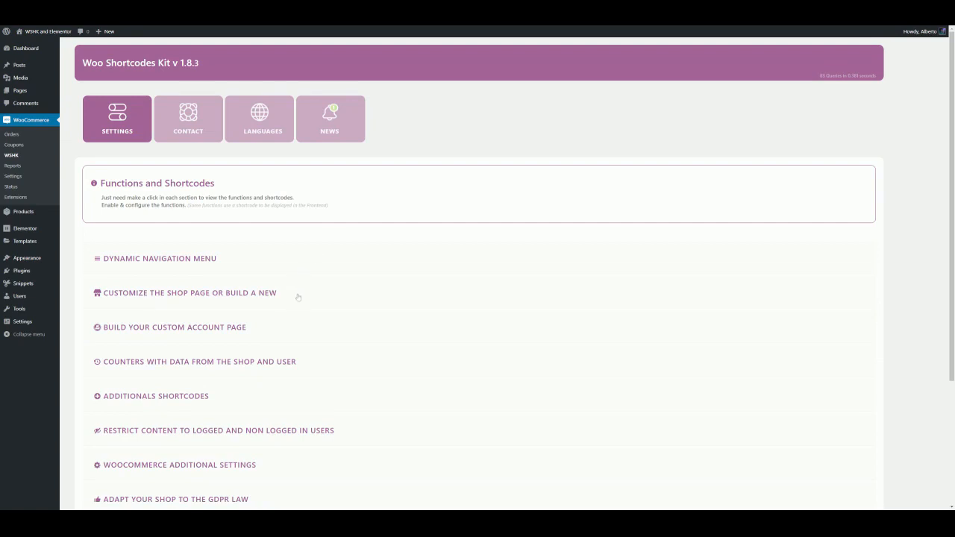
pyautogui.click(298, 297)
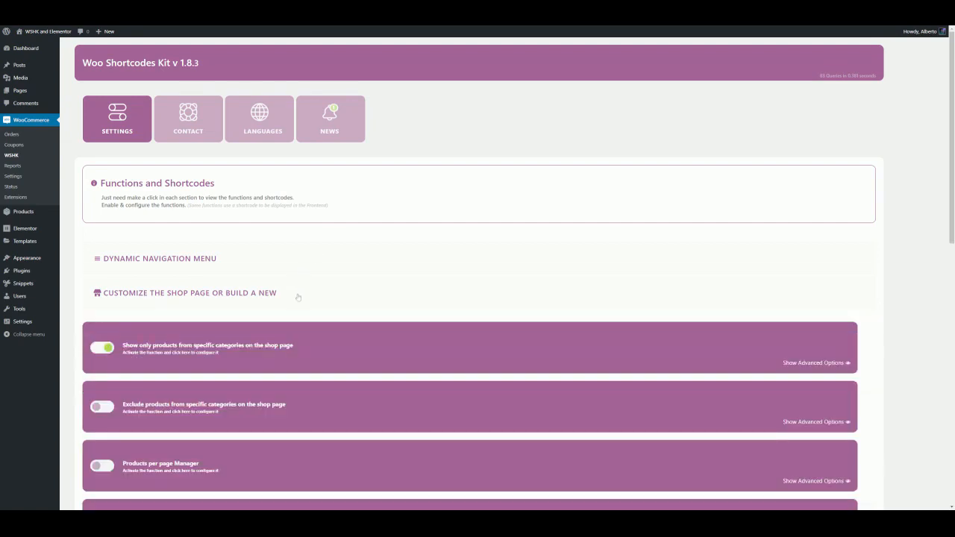
pyautogui.click(300, 346)
pyautogui.scroll(-2, 305, 343)
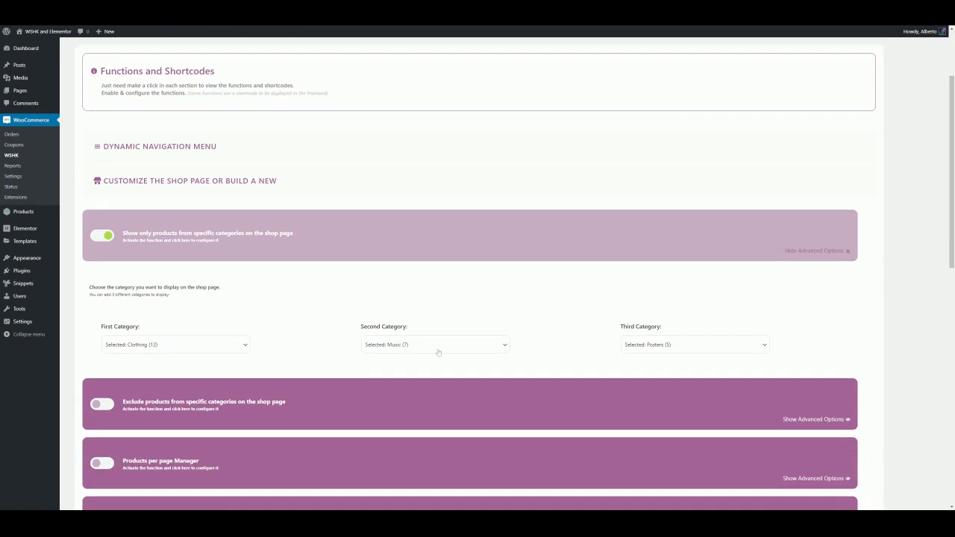
# Set the first and third categories to None and save the settings
pyautogui.click(203, 346)
pyautogui.click(187, 360)
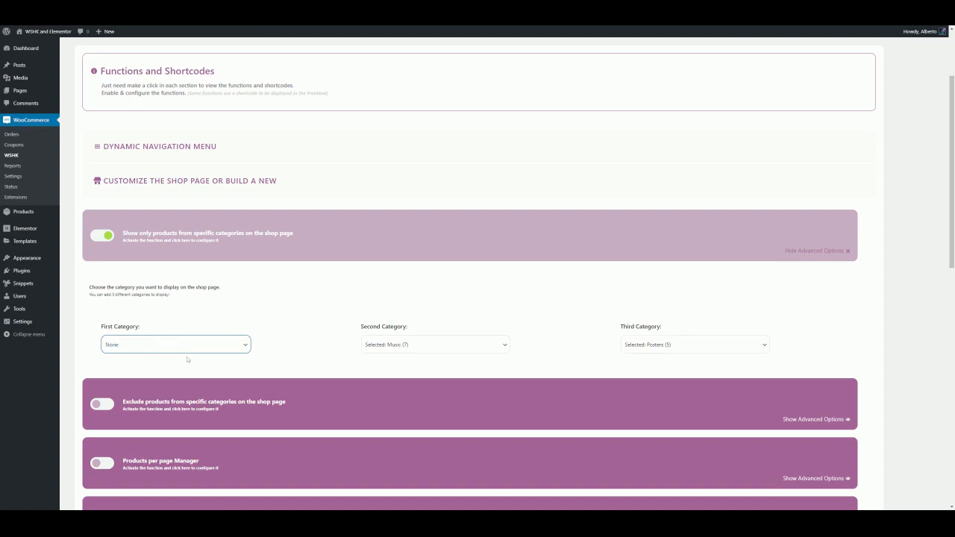
pyautogui.click(650, 348)
pyautogui.click(647, 364)
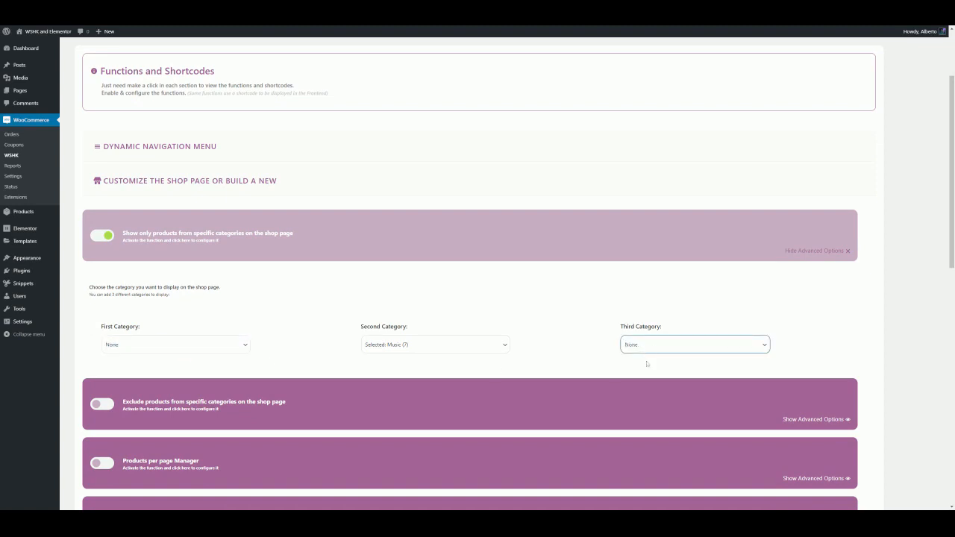
pyautogui.click(541, 360)
pyautogui.scroll(-8, 352, 352)
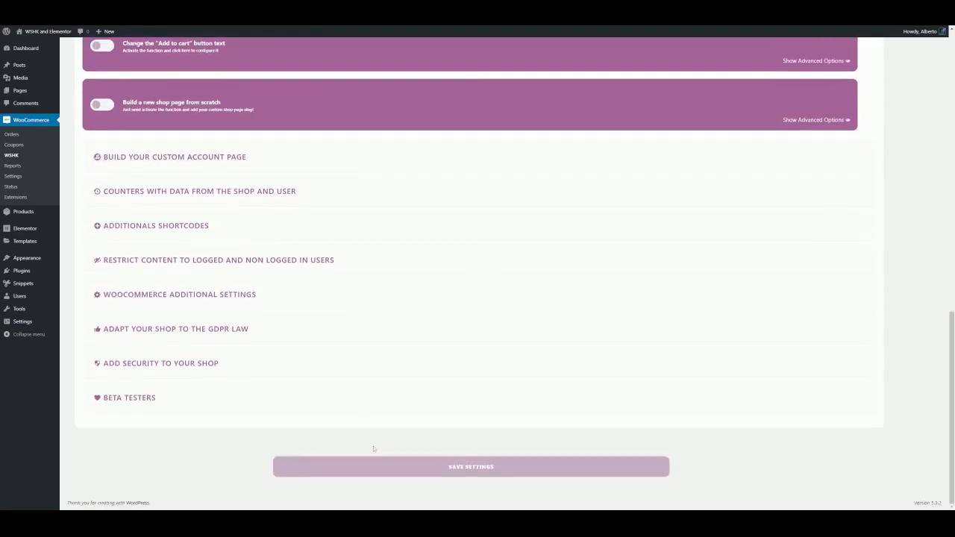
pyautogui.click(403, 464)
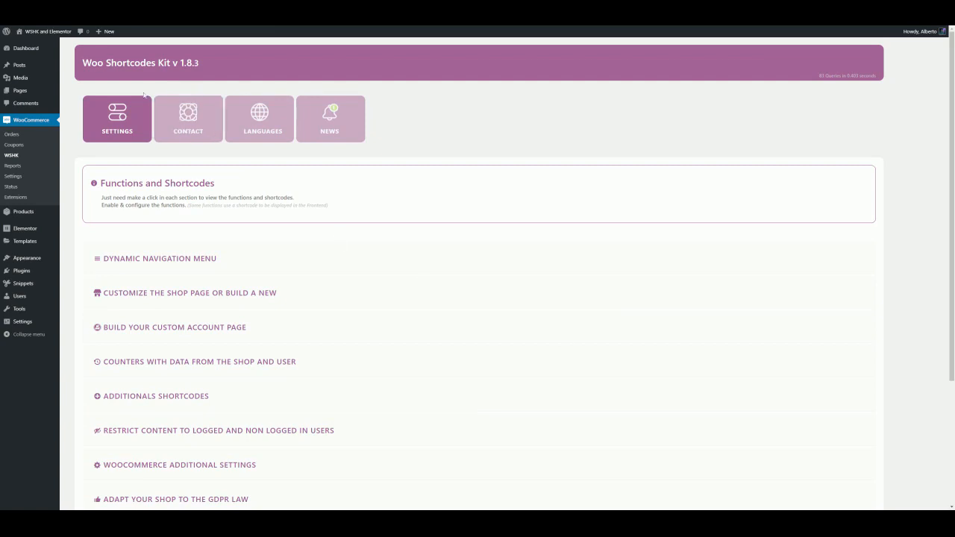
# Visit the store to view the filtered shop page
pyautogui.moveTo(49, 32)
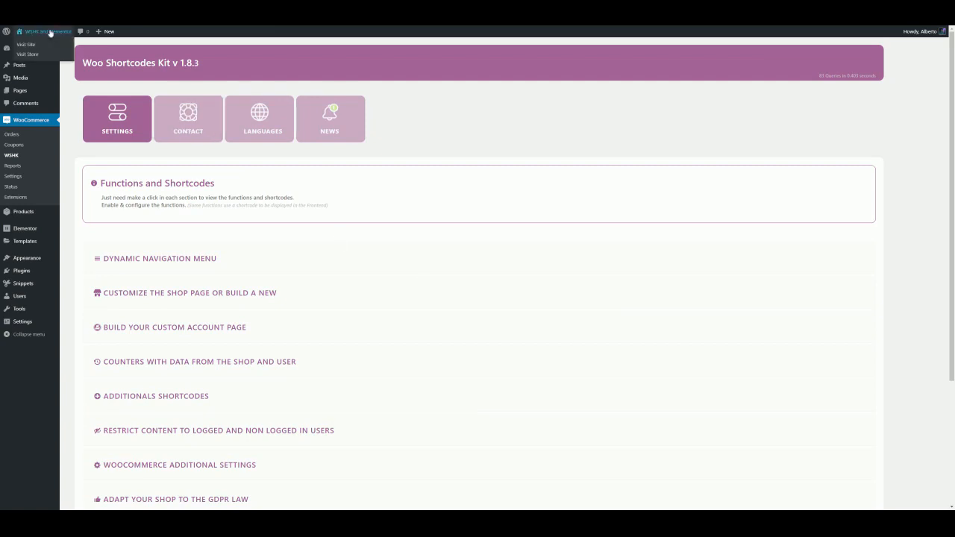
pyautogui.click(29, 54)
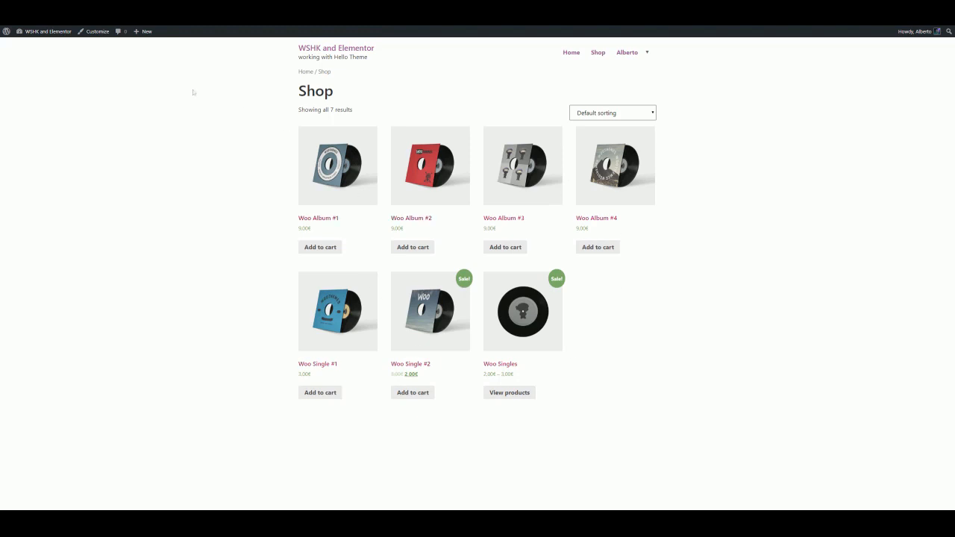
# Return to the WSHK settings and open the category filter's advanced options again
pyautogui.moveTo(57, 33)
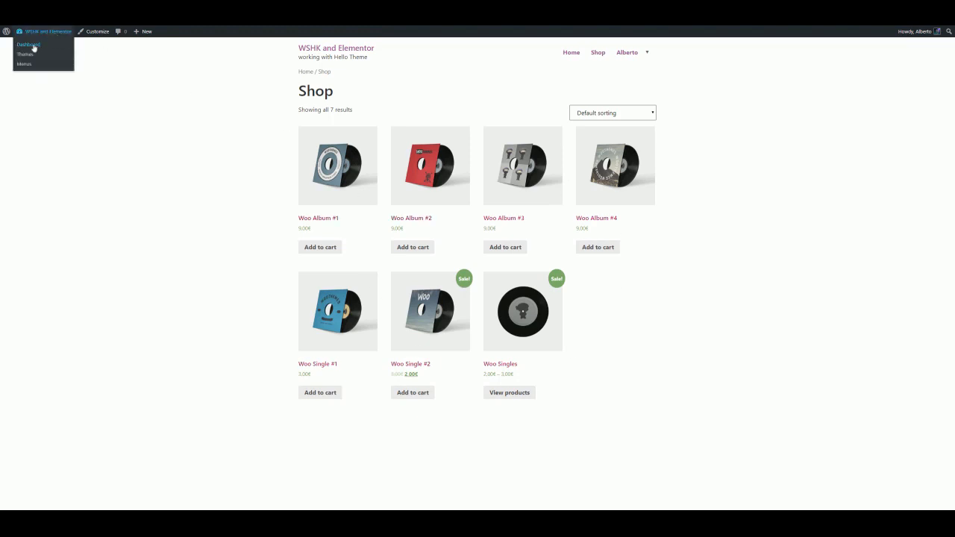
pyautogui.click(31, 46)
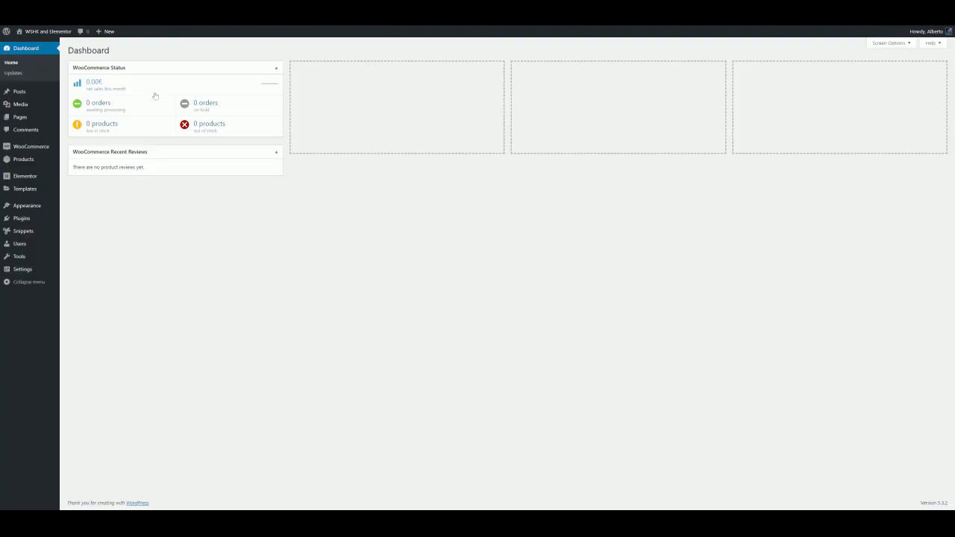
pyautogui.moveTo(42, 148)
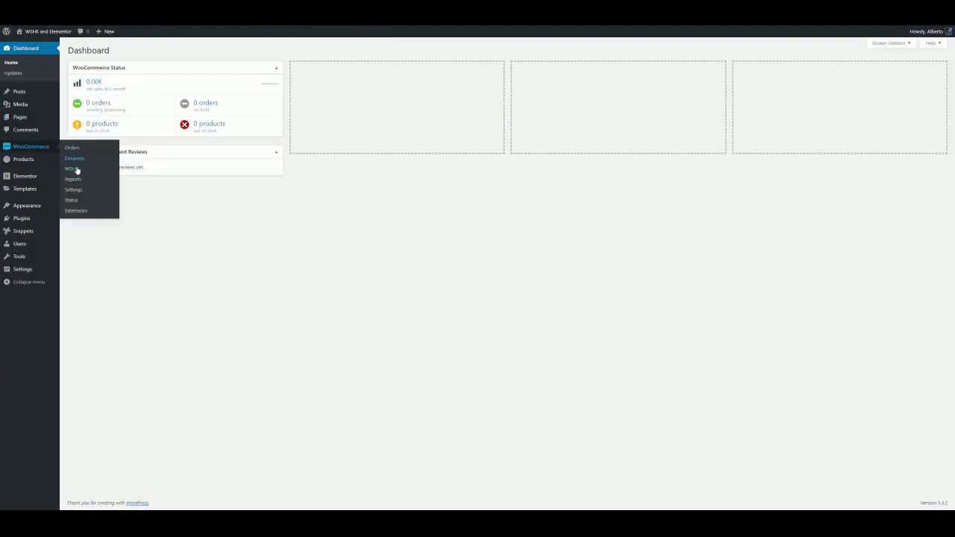
pyautogui.click(72, 168)
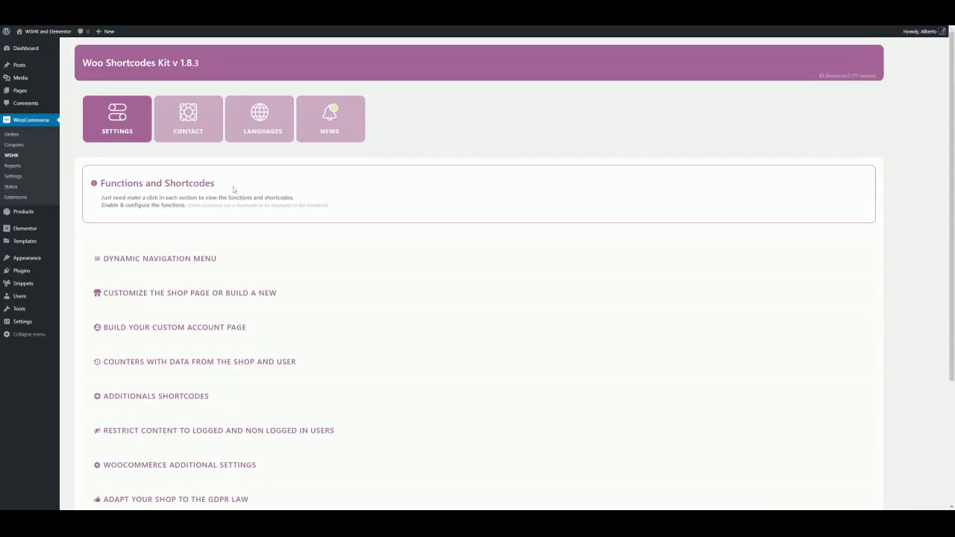
pyautogui.click(260, 295)
pyautogui.scroll(-1, 259, 296)
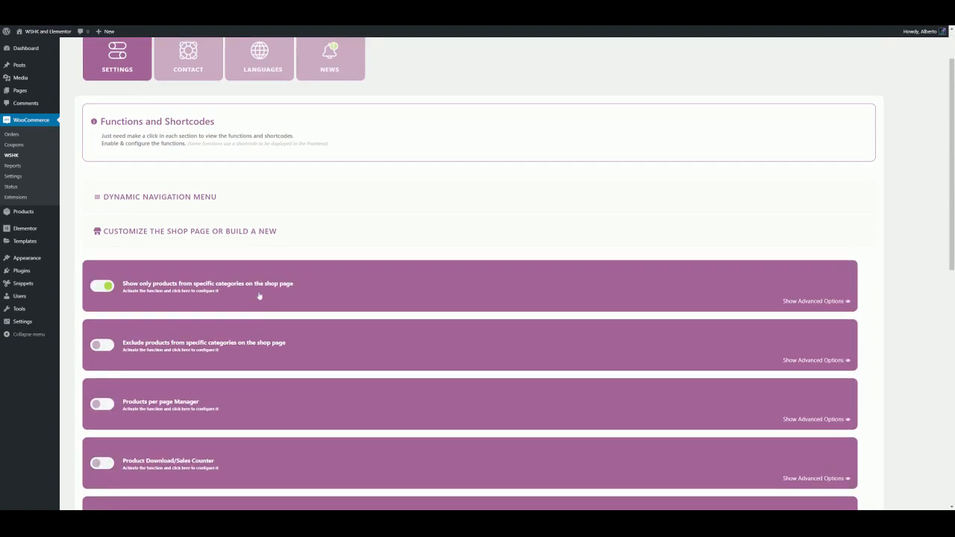
pyautogui.click(257, 287)
# Pick a first category in the filter and save the settings
pyautogui.scroll(-1, 256, 279)
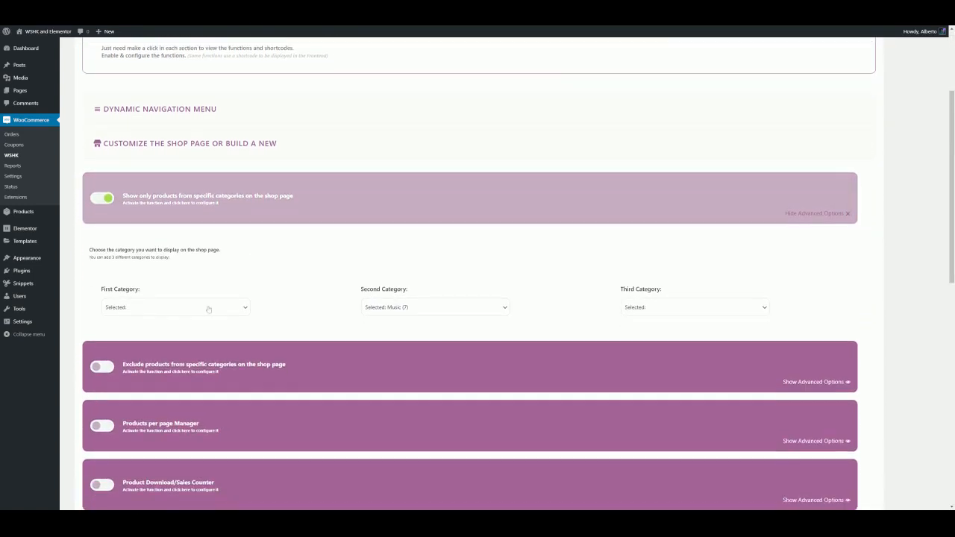
pyautogui.click(208, 309)
pyautogui.click(198, 319)
pyautogui.click(166, 330)
pyautogui.scroll(-7, 316, 309)
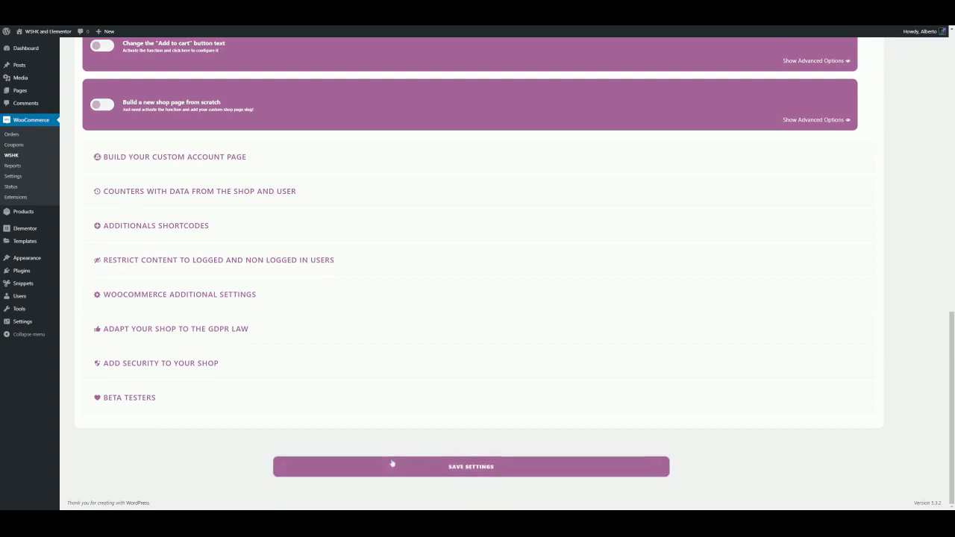
pyautogui.click(390, 464)
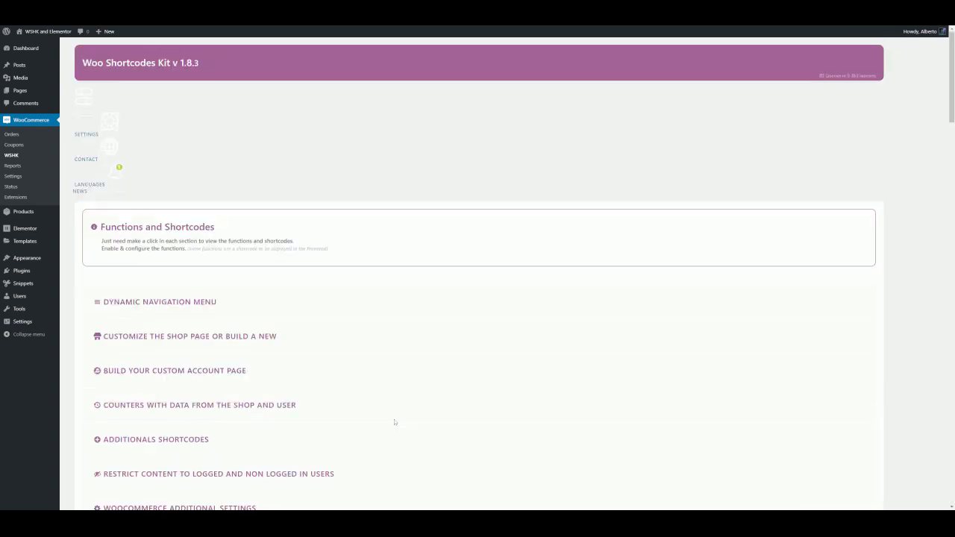
# Open the store again and scroll through the products listed on the shop page
pyautogui.moveTo(45, 32)
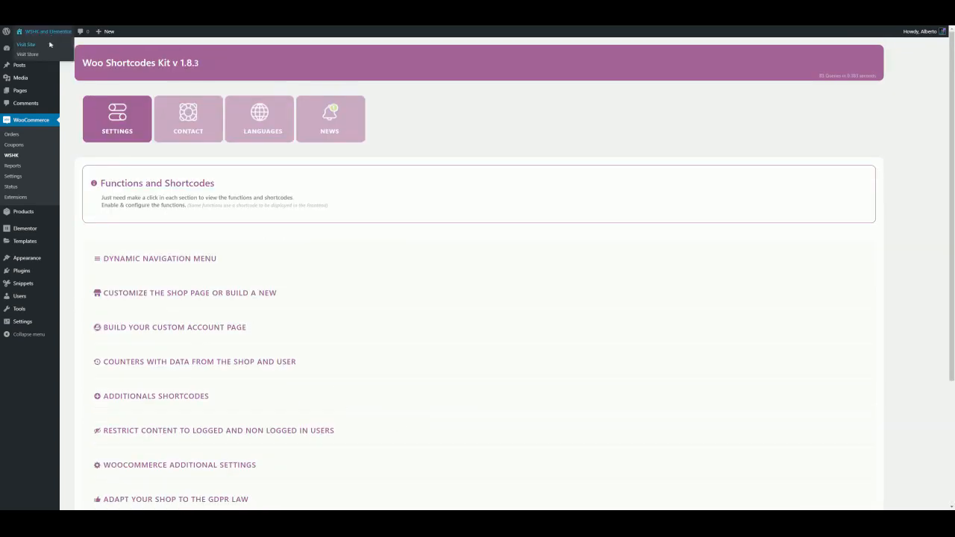
pyautogui.click(27, 54)
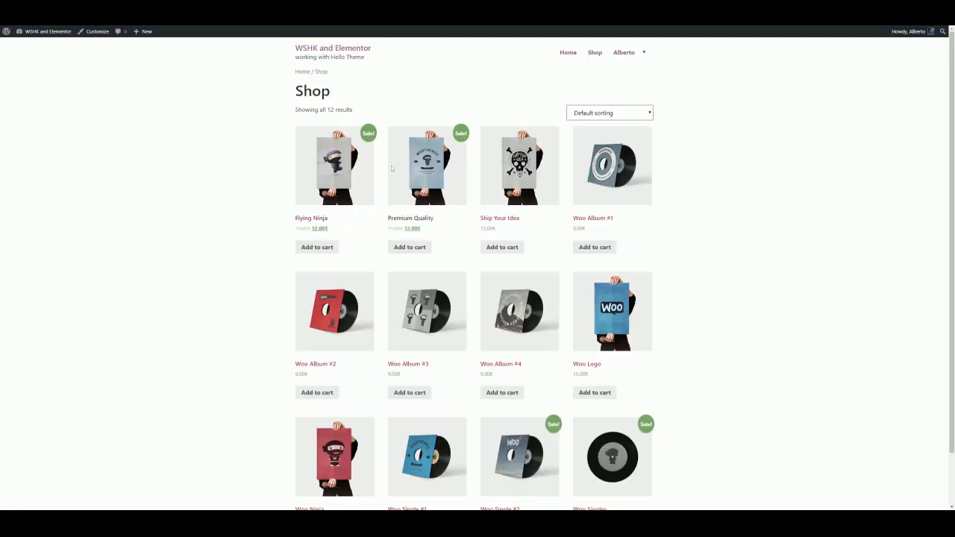
pyautogui.scroll(-2, 623, 183)
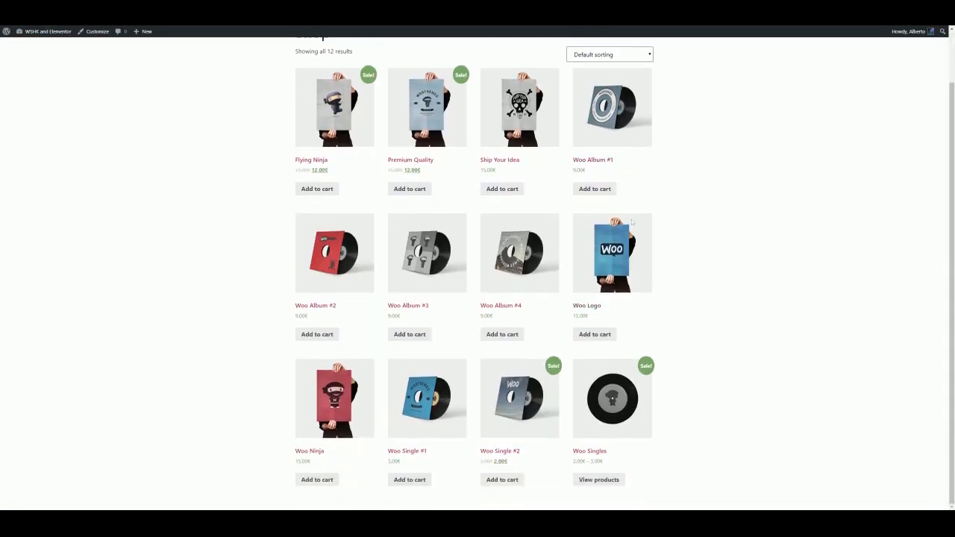
pyautogui.scroll(2, 623, 195)
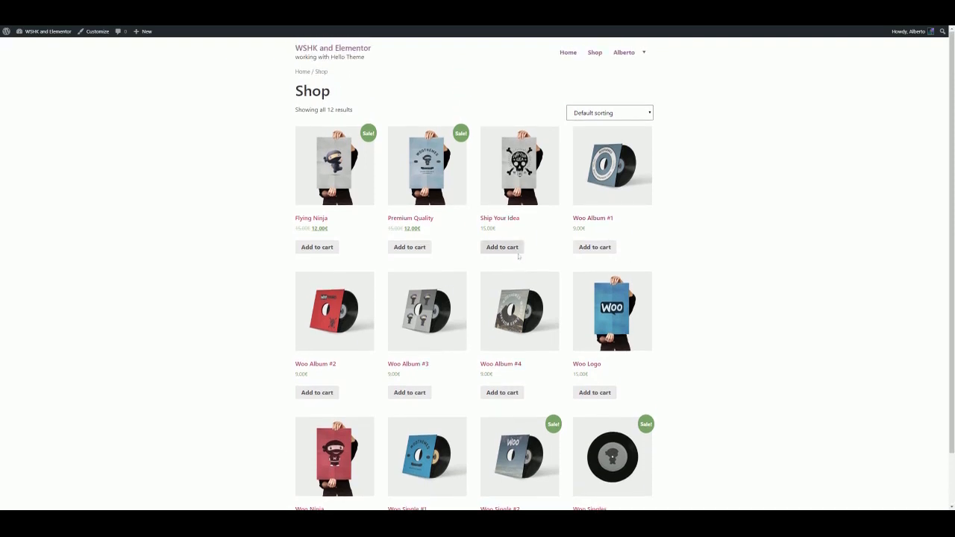
pyautogui.scroll(-2, 679, 239)
pyautogui.scroll(1, 699, 243)
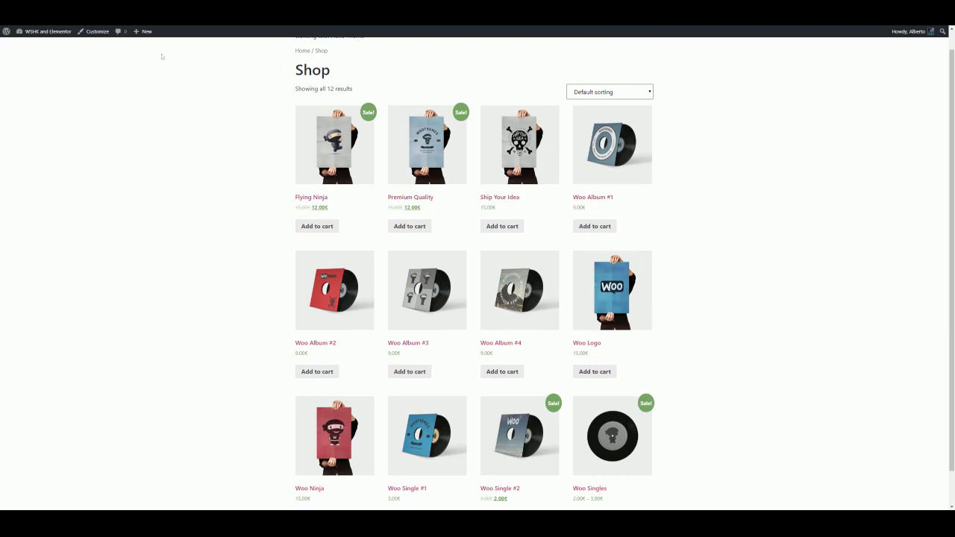
# Go back to the WSHK settings and set the category filter's first and second categories to None
pyautogui.moveTo(45, 31)
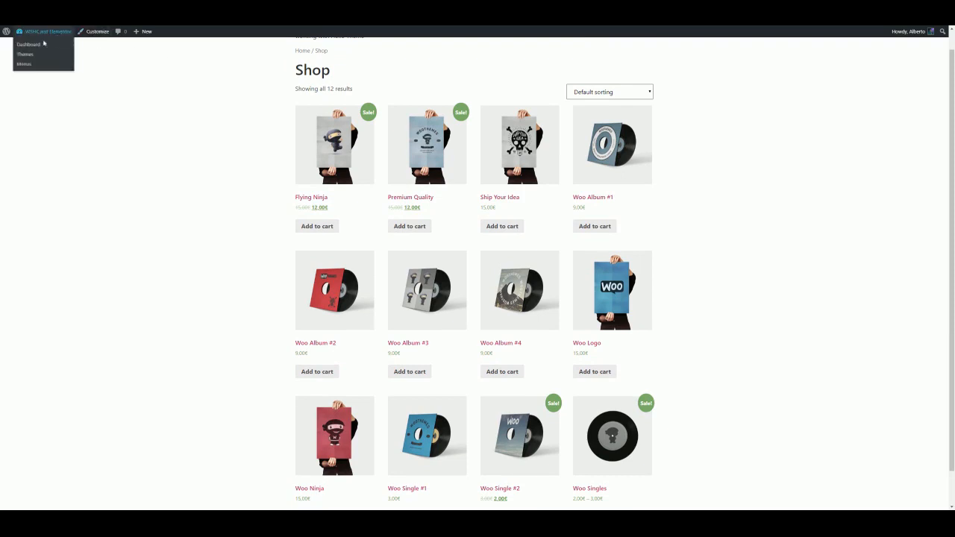
pyautogui.click(34, 47)
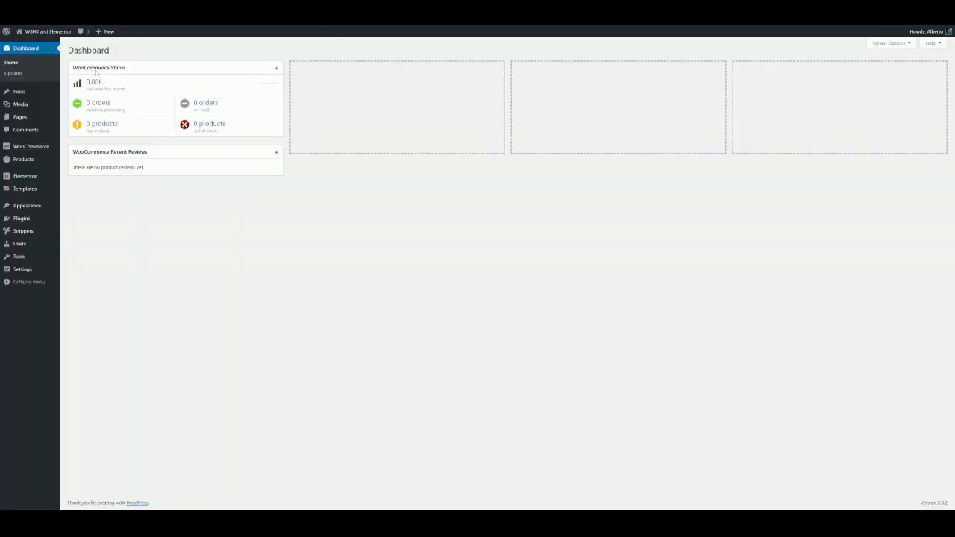
pyautogui.moveTo(34, 148)
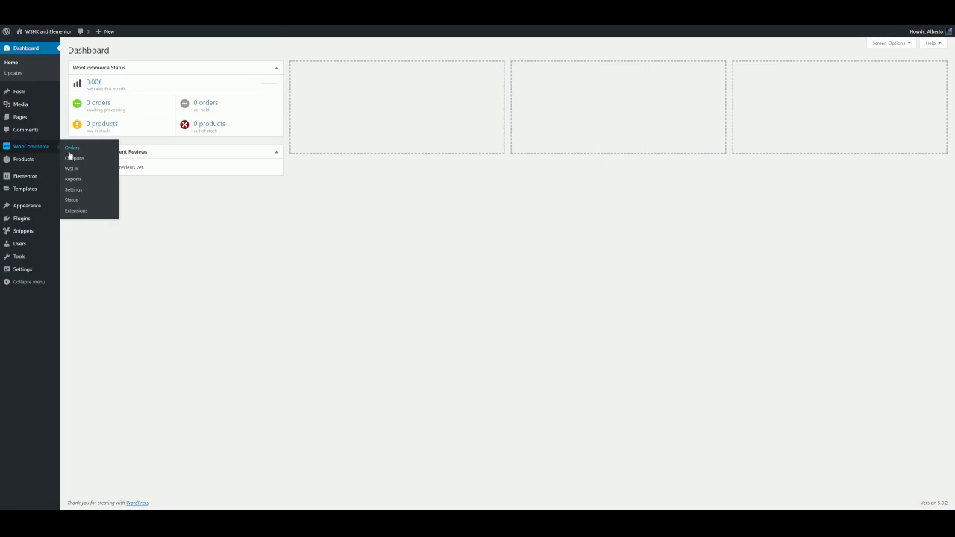
pyautogui.click(83, 171)
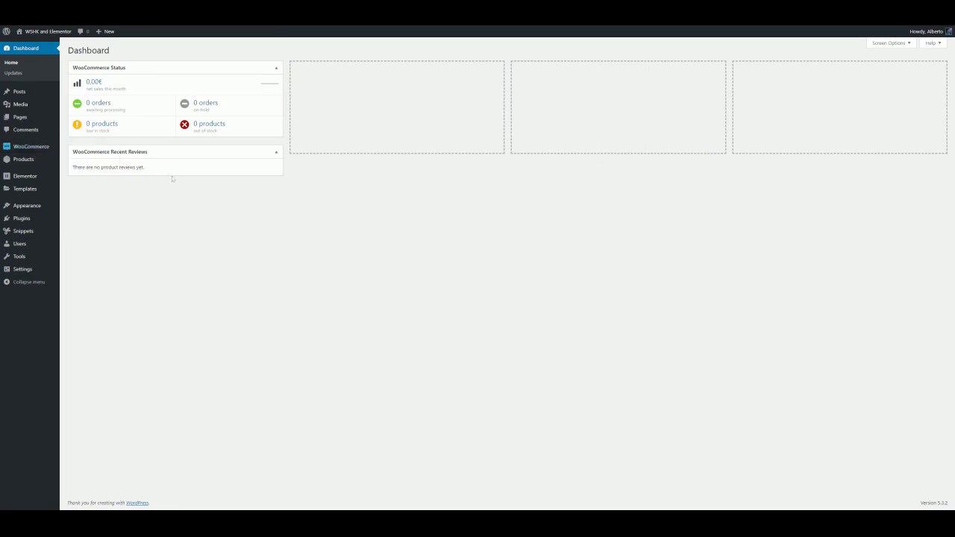
pyautogui.click(170, 294)
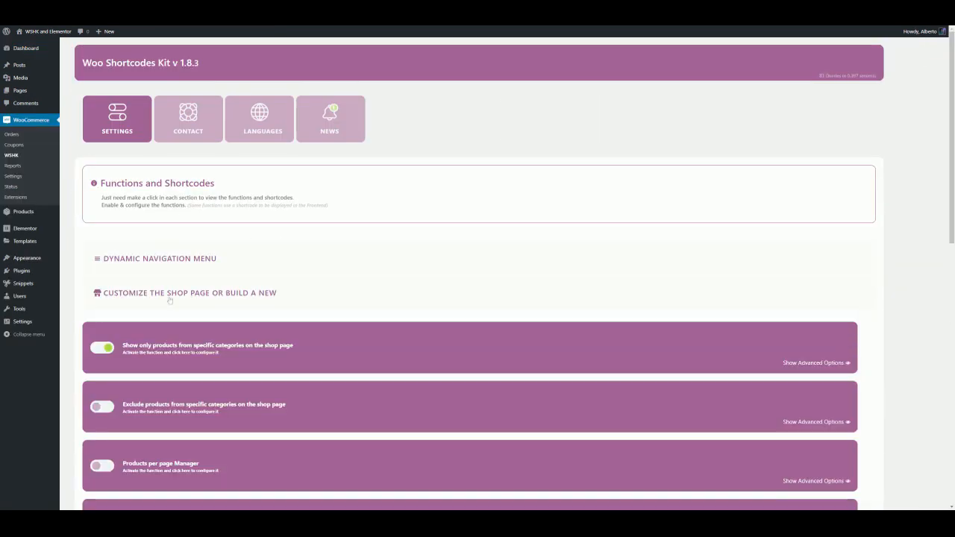
pyautogui.scroll(-1, 176, 287)
pyautogui.click(179, 274)
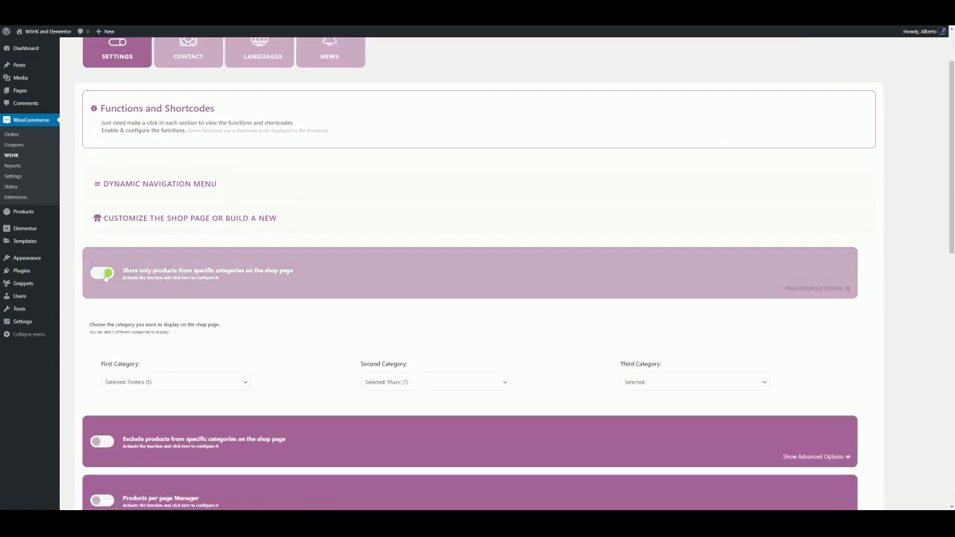
pyautogui.click(407, 385)
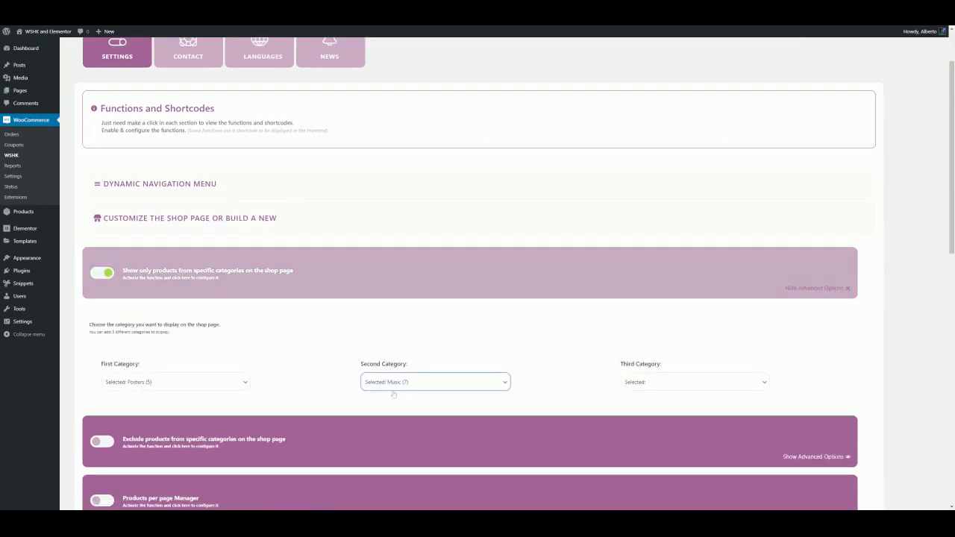
pyautogui.click(393, 395)
pyautogui.click(158, 401)
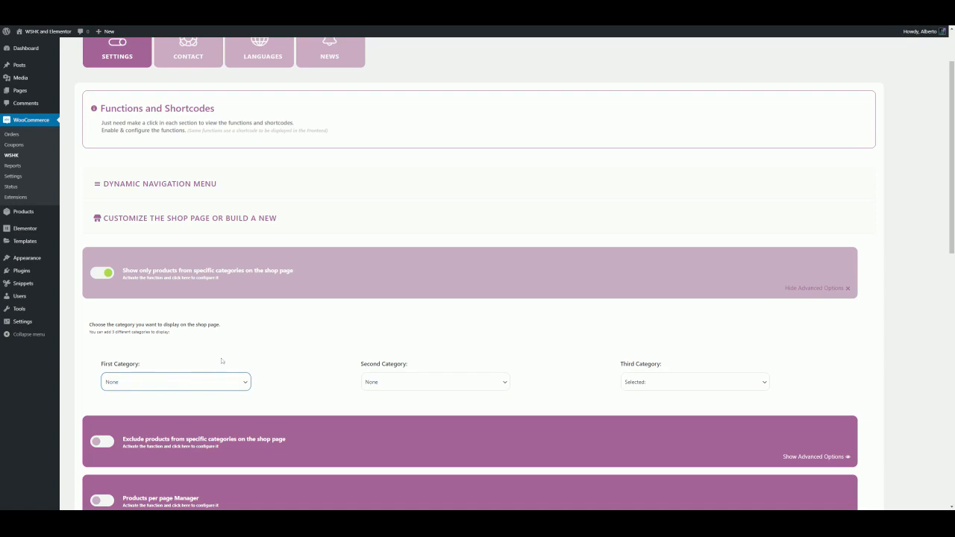
# Switch off the show-only-categories function and enable the exclude-categories function, opening its advanced options
pyautogui.click(104, 272)
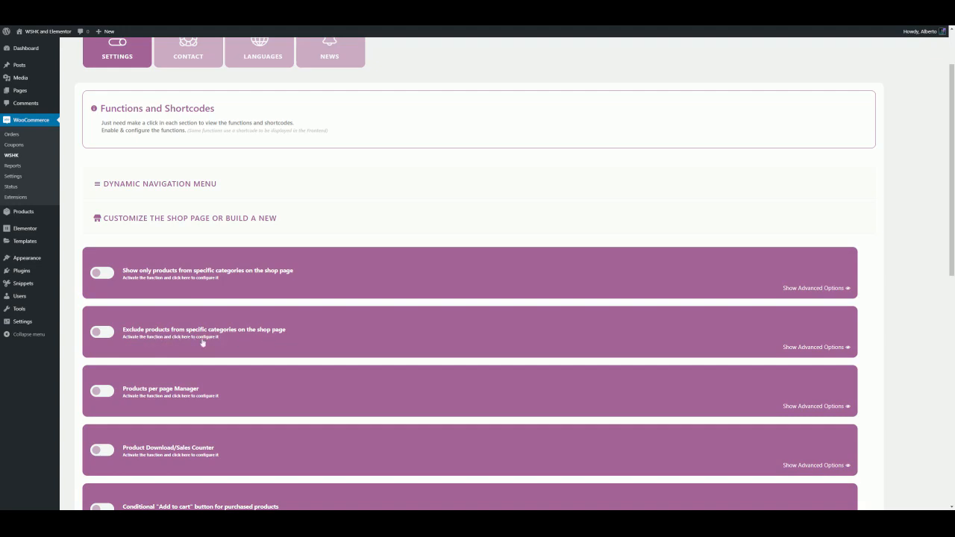
pyautogui.click(101, 334)
pyautogui.click(174, 337)
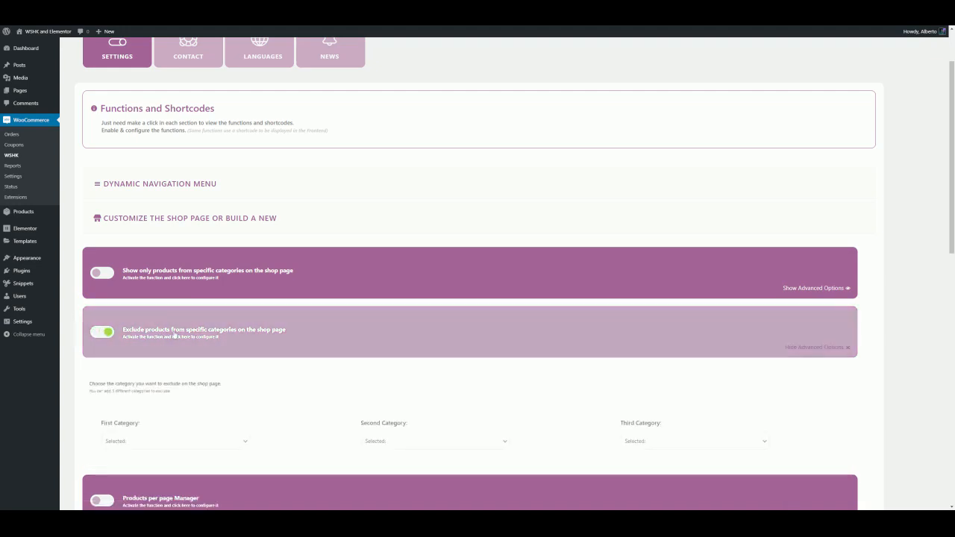
# Exclude Music (7) as the first category and Posters (5) as the second, then save the settings
pyautogui.scroll(-1, 186, 341)
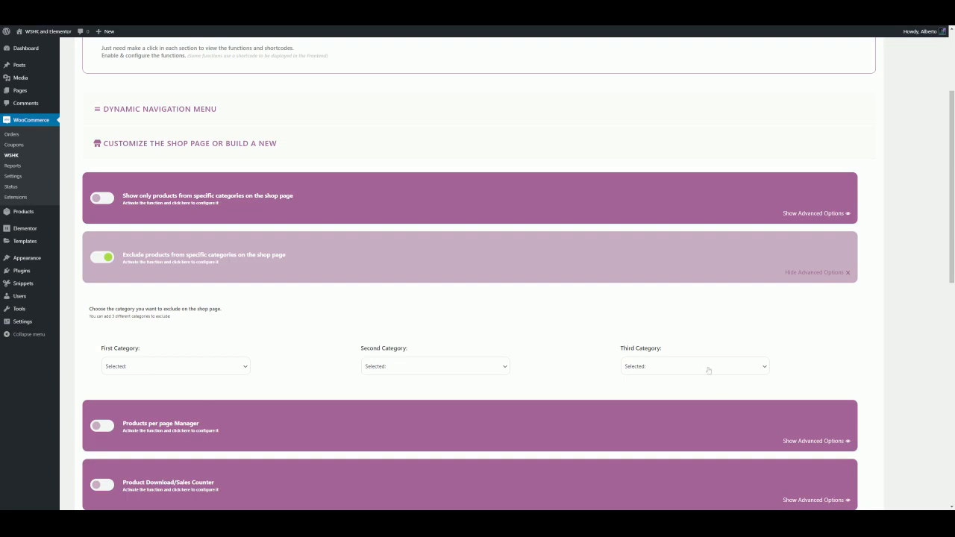
pyautogui.click(157, 368)
pyautogui.click(121, 414)
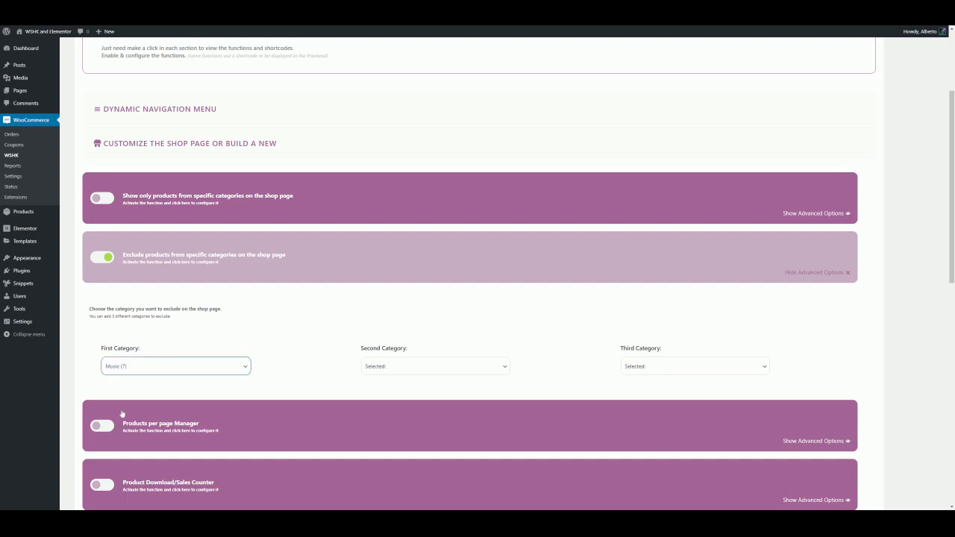
pyautogui.click(223, 391)
pyautogui.click(377, 368)
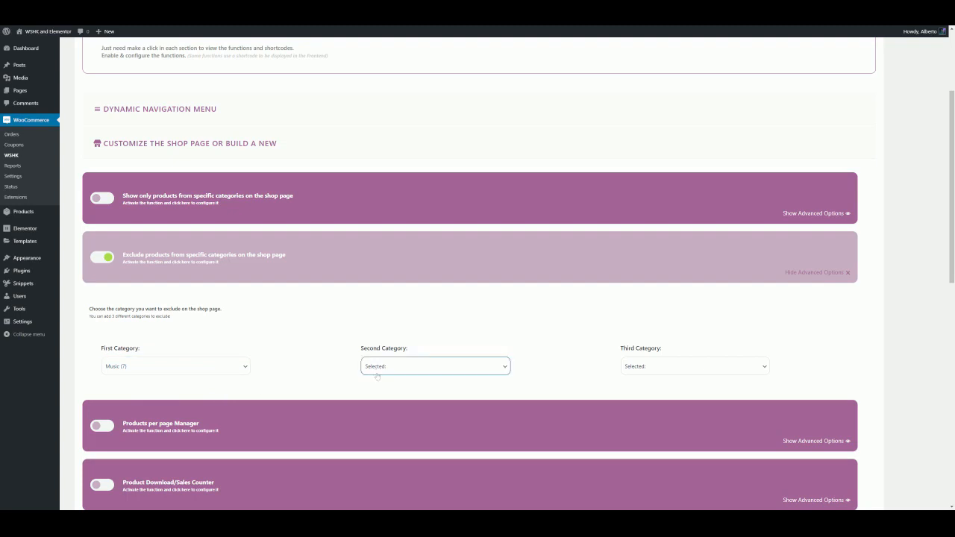
pyautogui.click(380, 412)
pyautogui.click(329, 385)
pyautogui.scroll(-8, 198, 382)
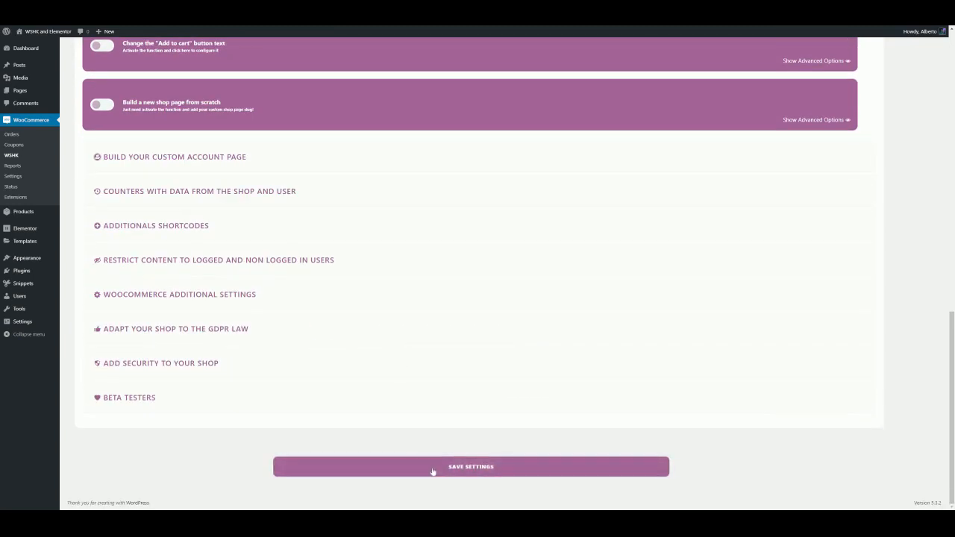
pyautogui.click(438, 465)
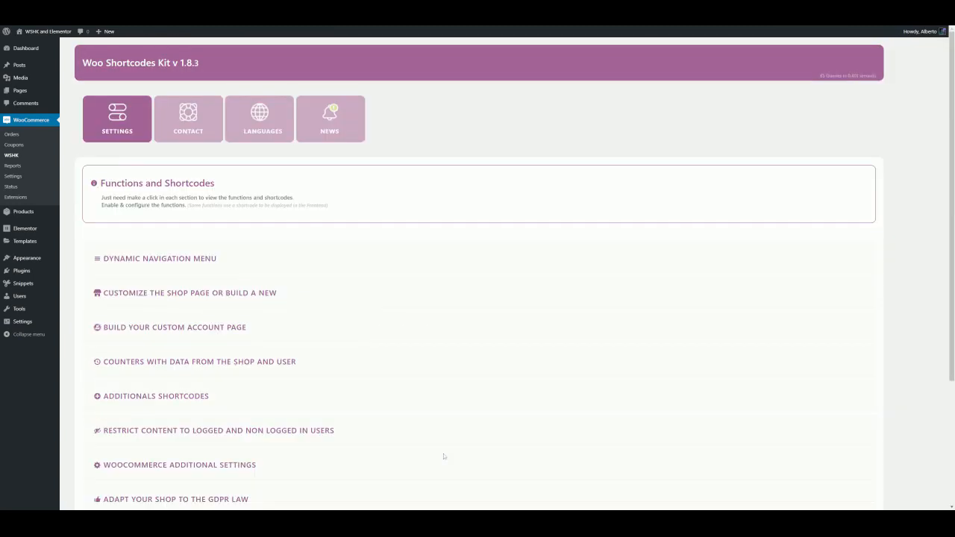
# Visit the store and scroll through the shop page with the excluded categories
pyautogui.moveTo(44, 32)
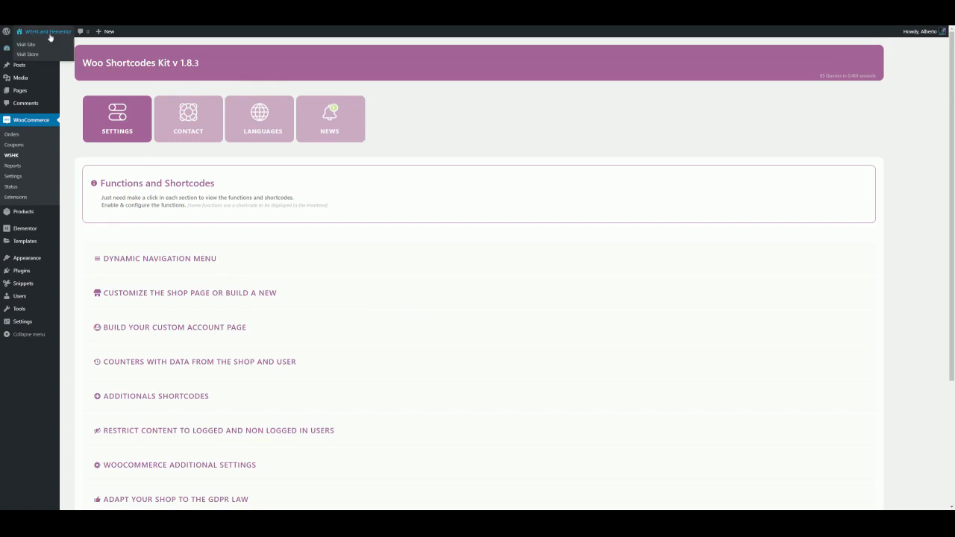
pyautogui.click(33, 55)
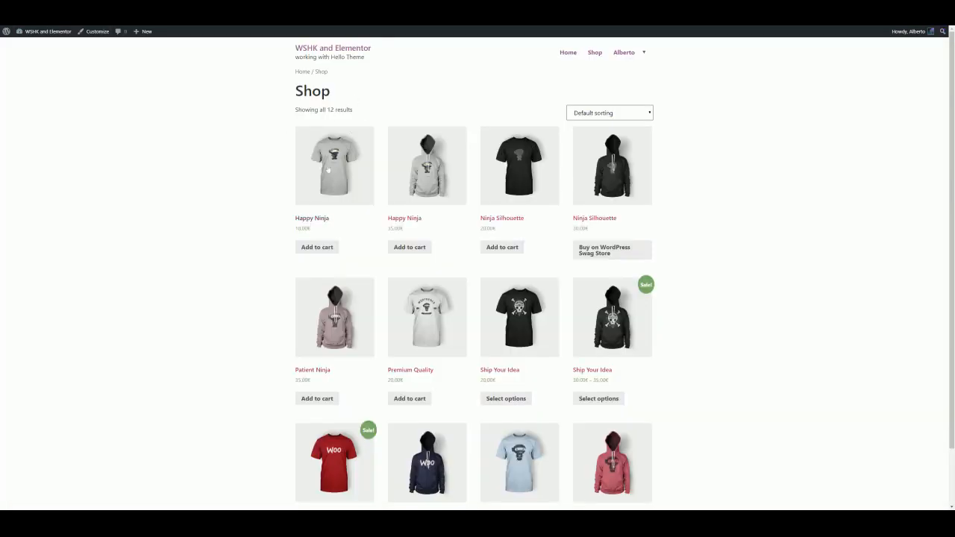
pyautogui.scroll(-2, 605, 181)
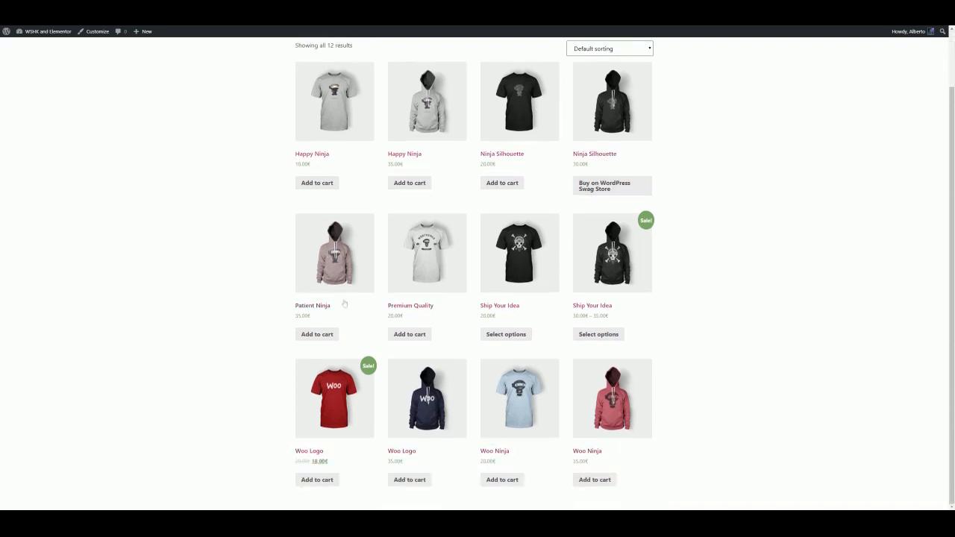
pyautogui.scroll(2, 345, 304)
# Return to the WSHK exclude options, set the third category to Hoodies (6), and save the settings
pyautogui.moveTo(34, 35)
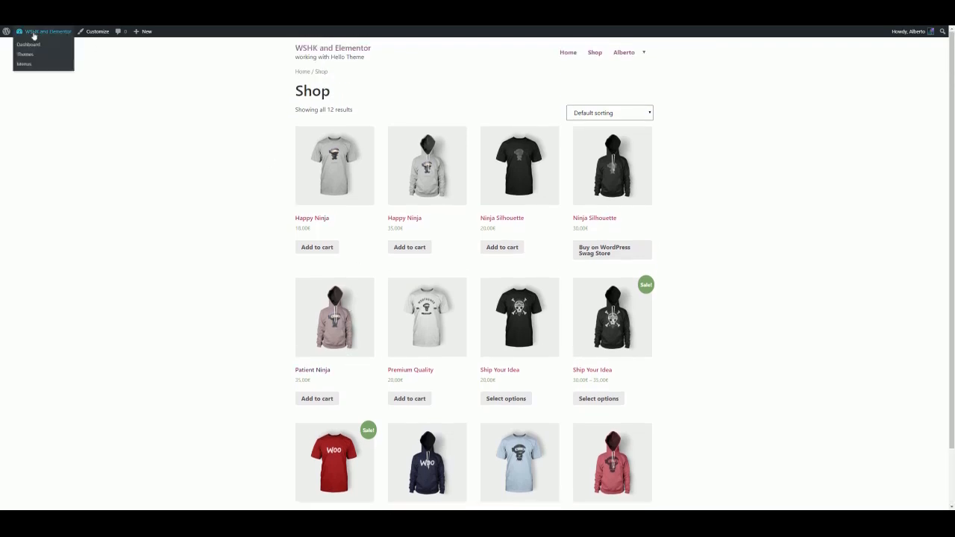
pyautogui.click(36, 44)
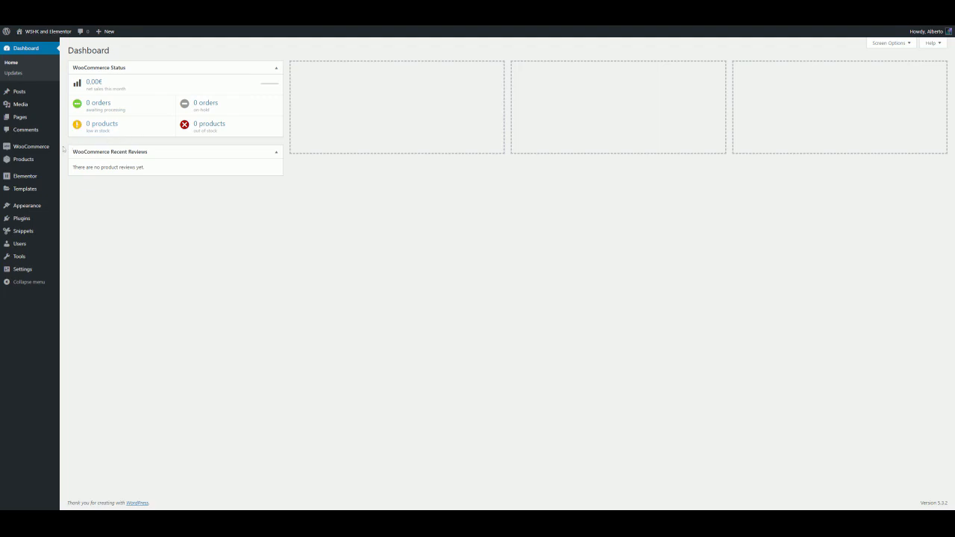
pyautogui.moveTo(40, 152)
pyautogui.click(72, 170)
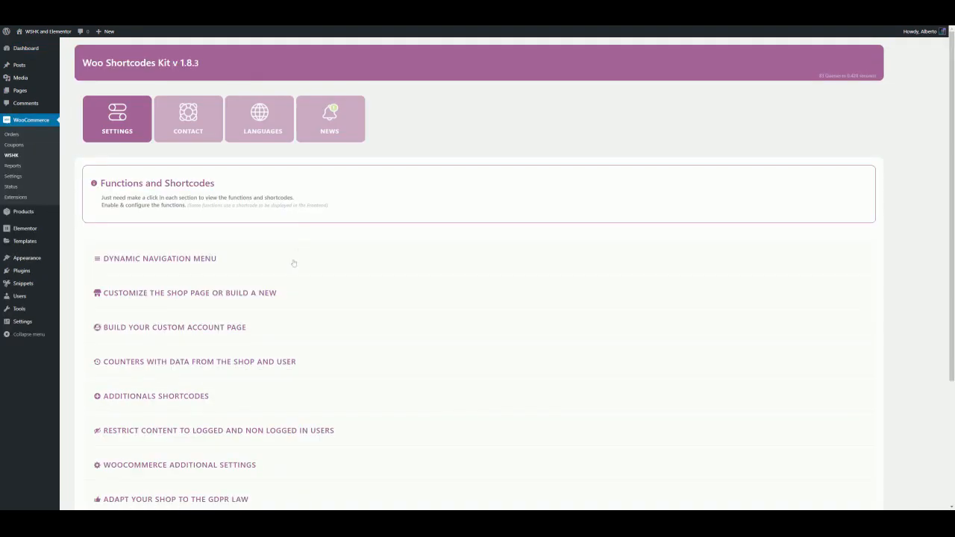
pyautogui.click(275, 293)
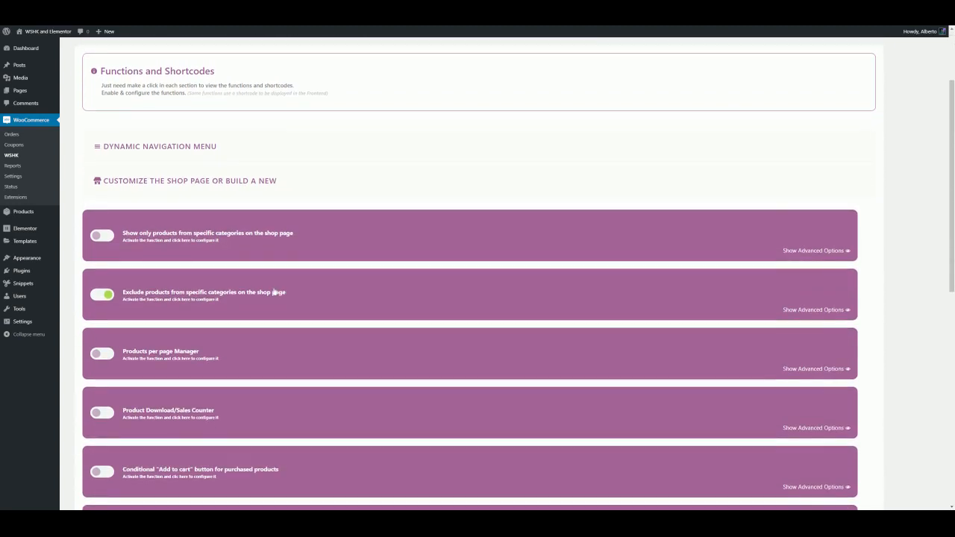
pyautogui.click(274, 292)
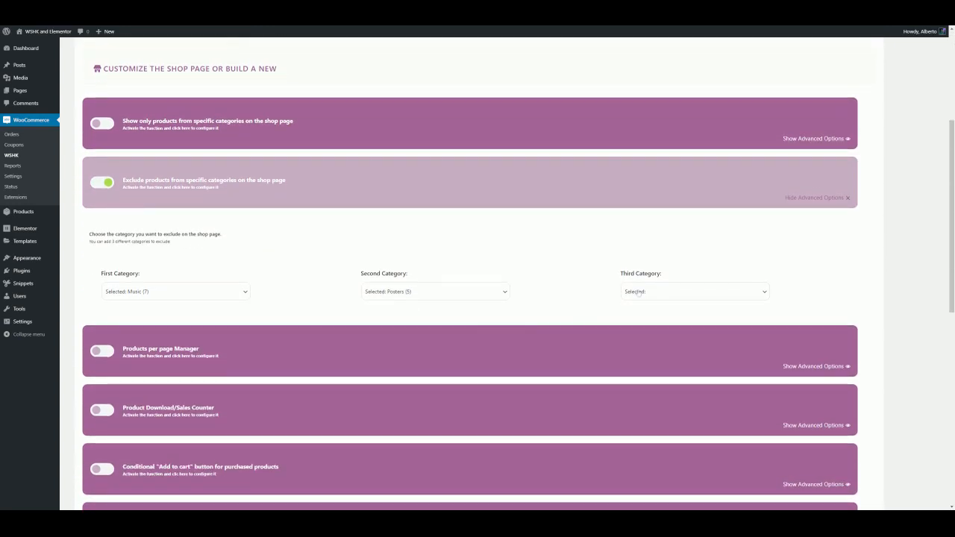
pyautogui.click(637, 292)
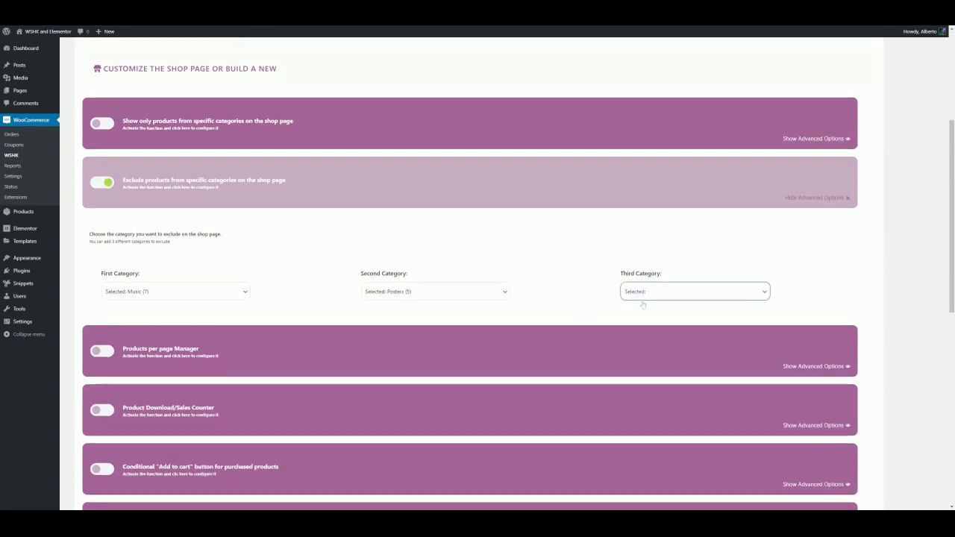
pyautogui.click(645, 312)
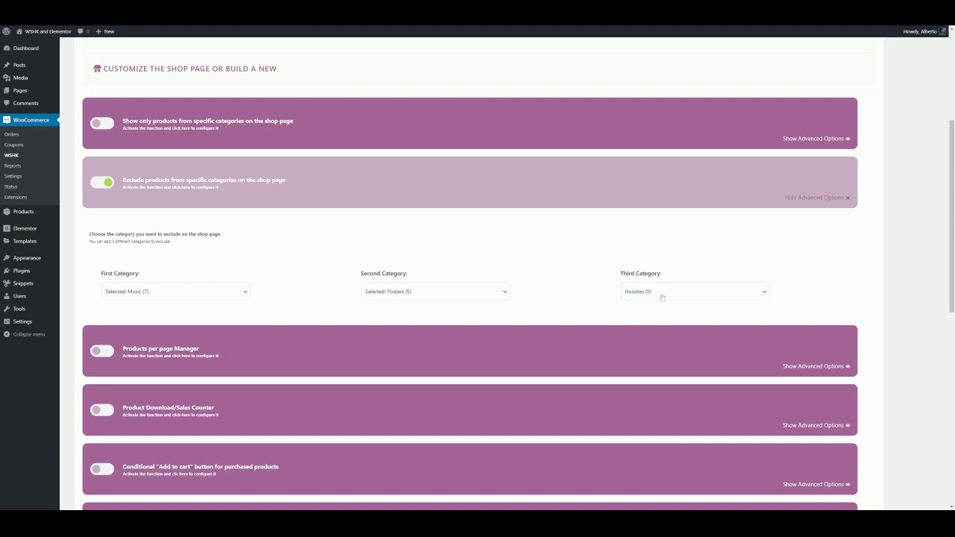
pyautogui.scroll(-7, 432, 303)
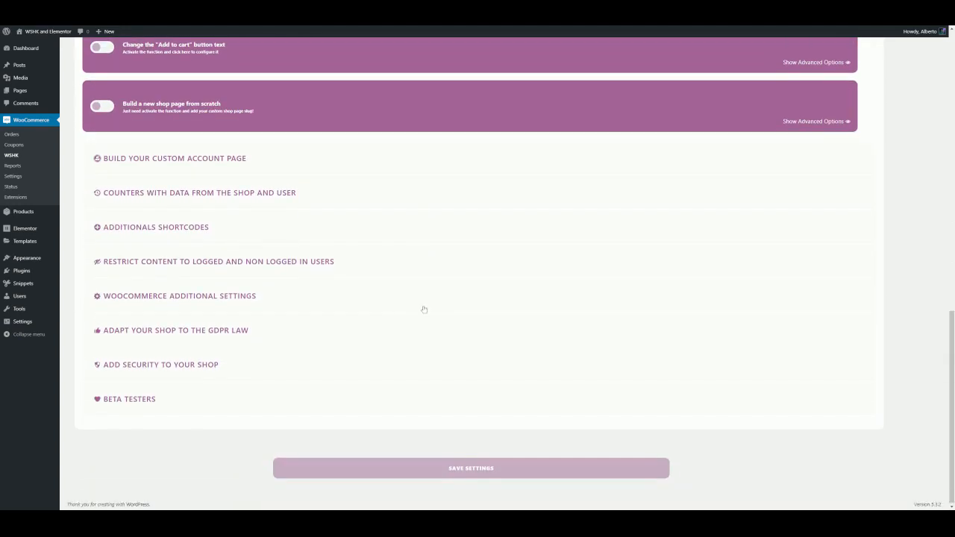
pyautogui.click(348, 467)
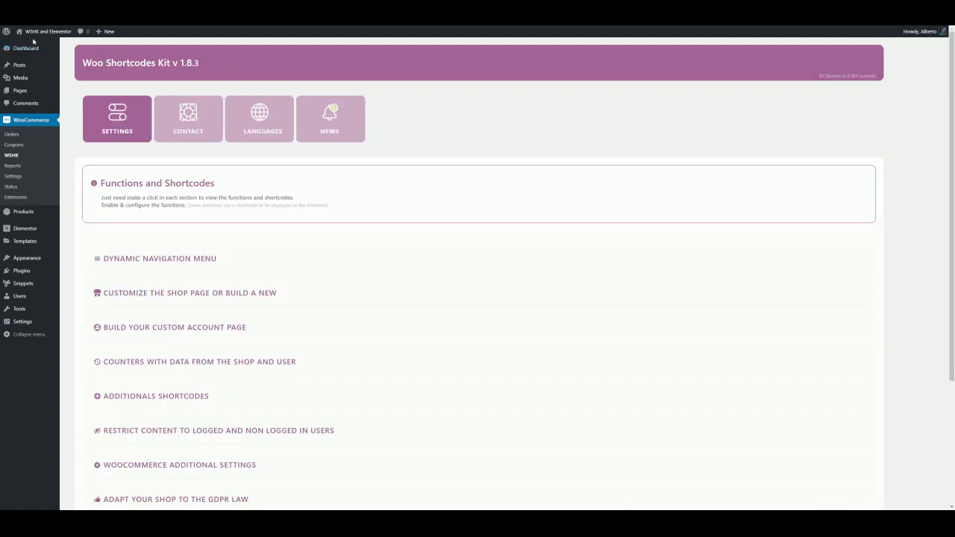
# Visit the store to view the shop page after the third exclusion
pyautogui.moveTo(37, 32)
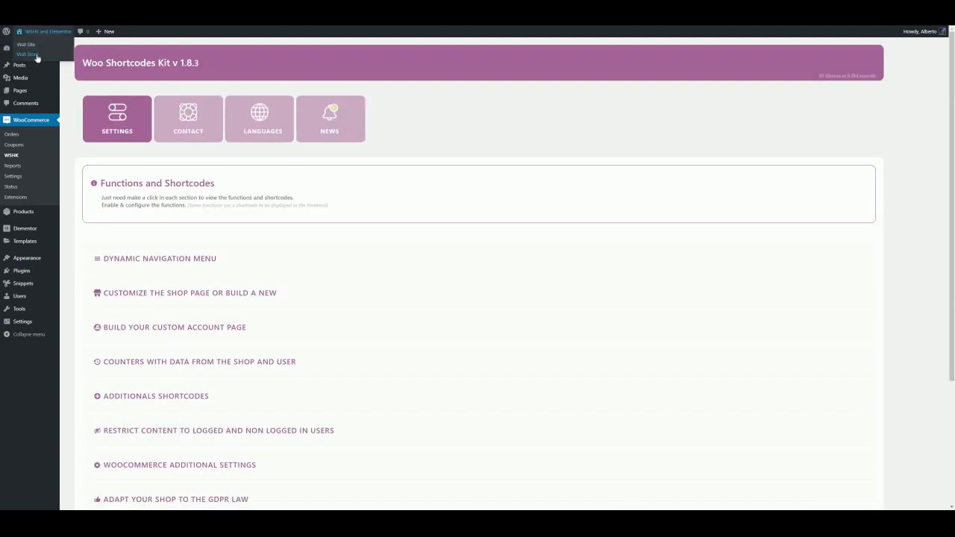
pyautogui.click(36, 56)
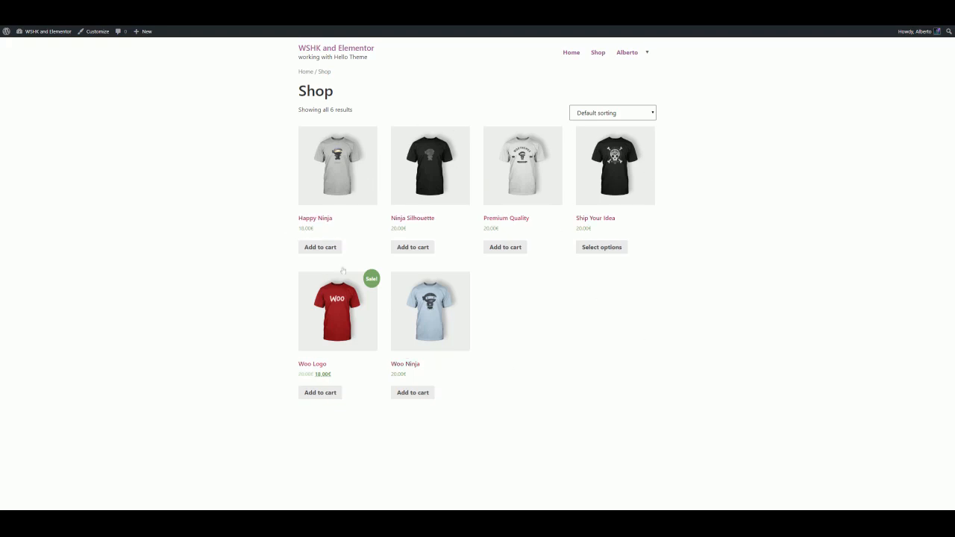
pyautogui.moveTo(41, 34)
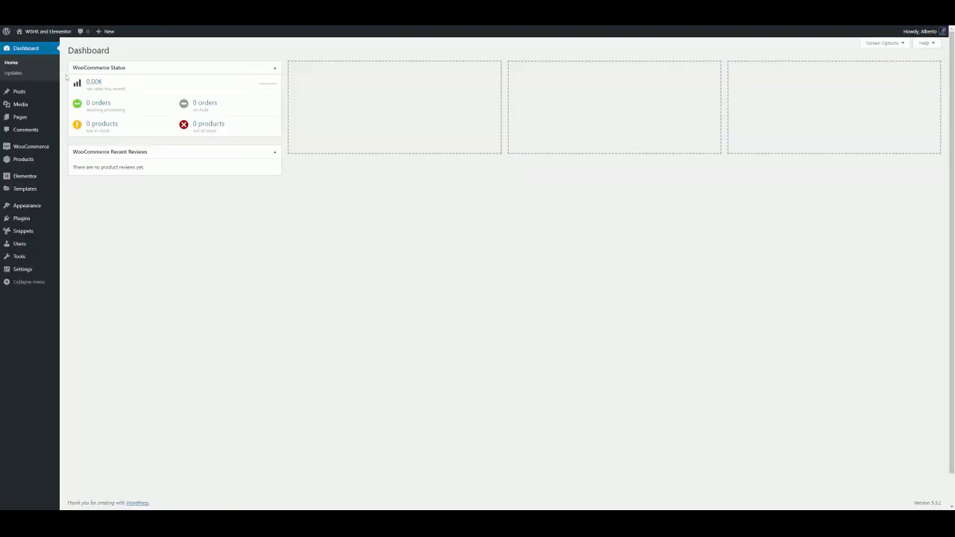
# Open the WSHK shop page options, set all three excluded categories to None, and turn off the exclude-categories function
pyautogui.moveTo(47, 147)
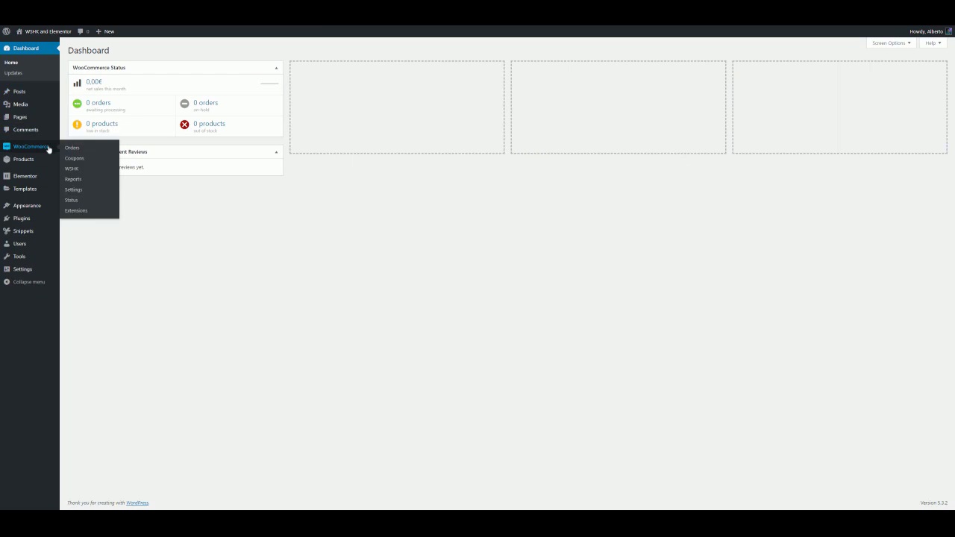
pyautogui.click(74, 171)
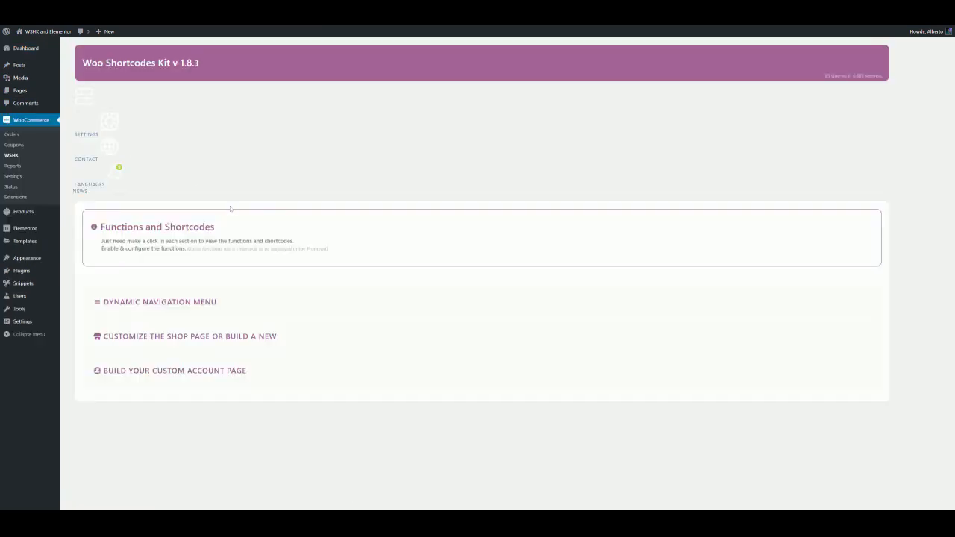
pyautogui.scroll(-1, 240, 226)
pyautogui.click(240, 225)
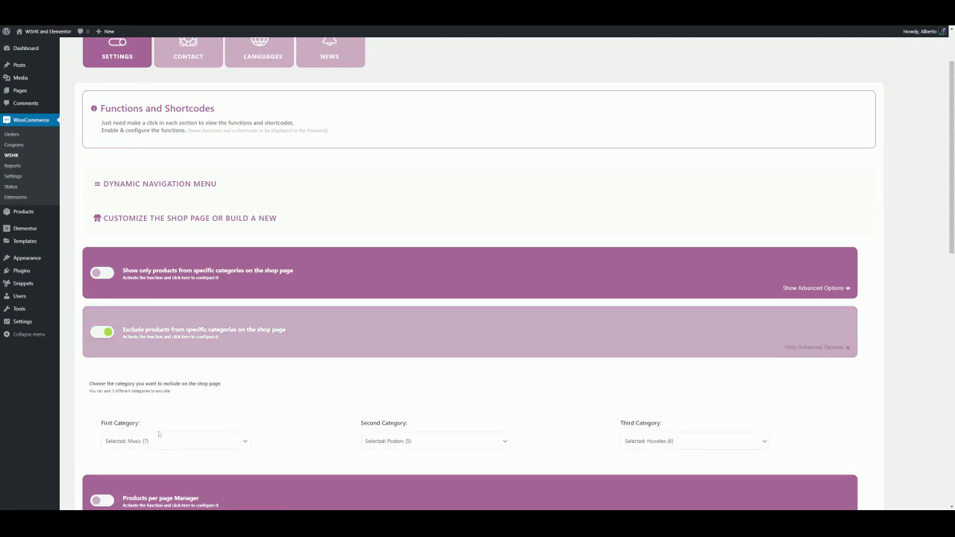
pyautogui.click(147, 364)
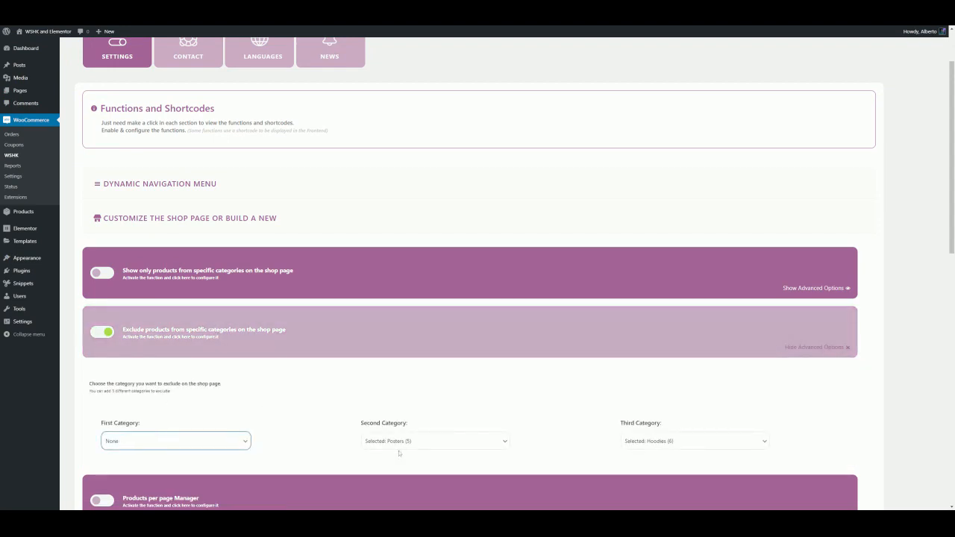
pyautogui.click(401, 446)
pyautogui.click(400, 364)
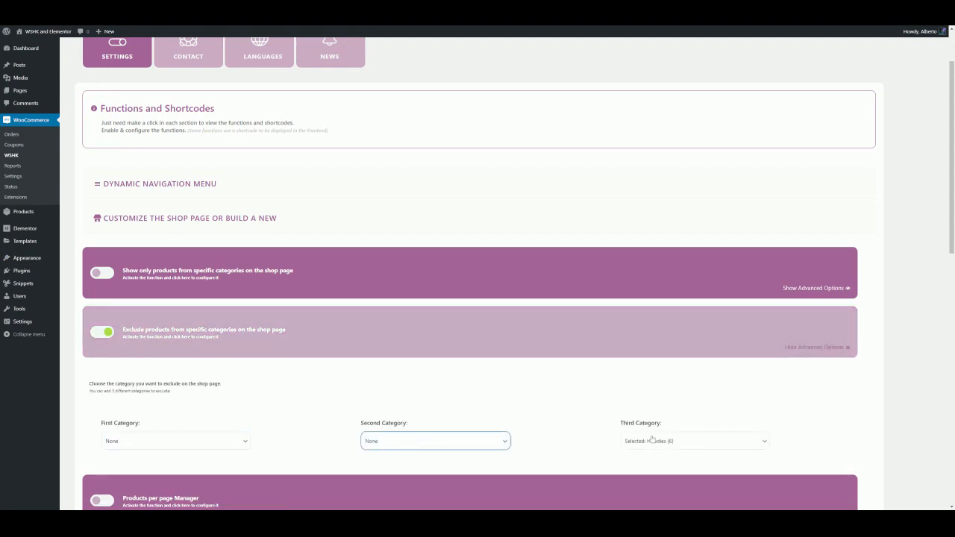
pyautogui.click(667, 438)
pyautogui.click(634, 364)
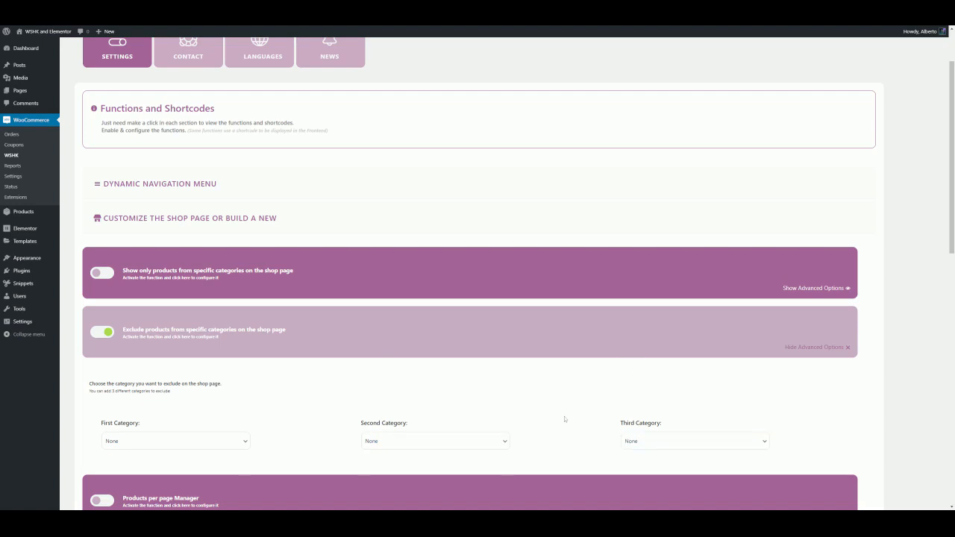
pyautogui.click(104, 333)
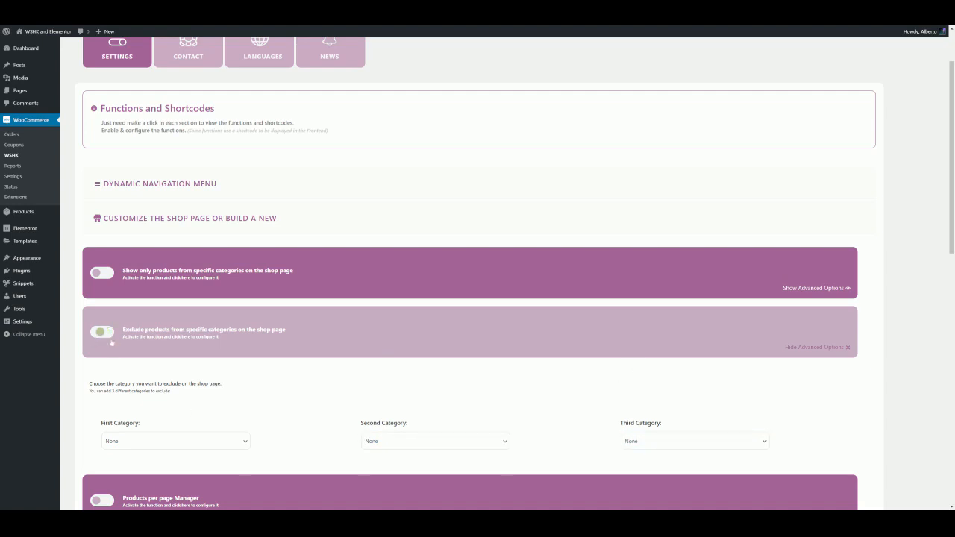
pyautogui.click(192, 344)
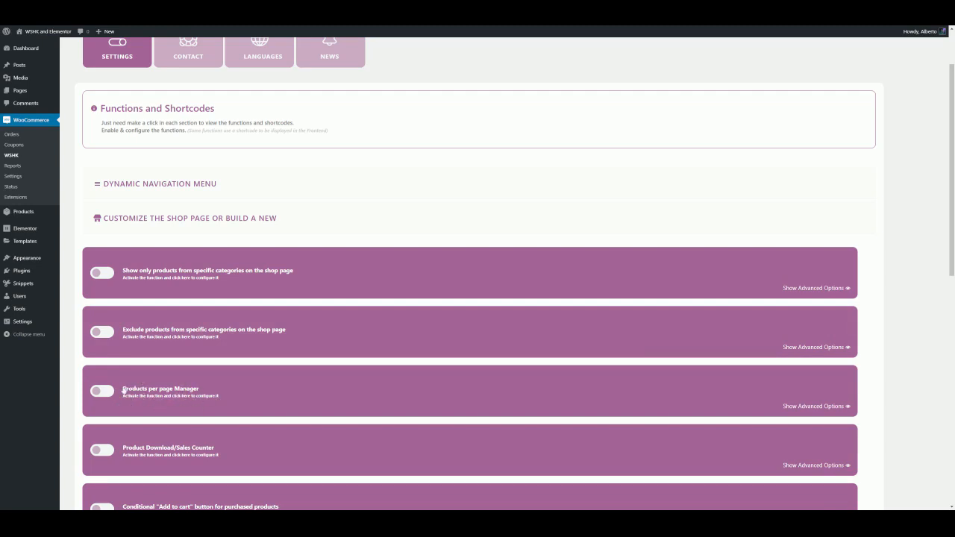
pyautogui.scroll(-7, 168, 396)
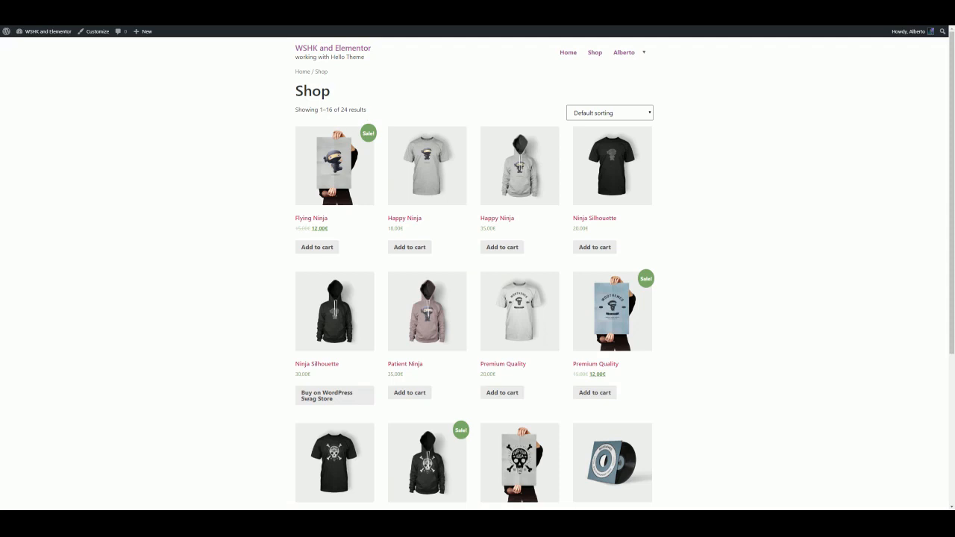
# Scroll through the shop page and open its second page with no categories excluded
pyautogui.scroll(-2, 393, 121)
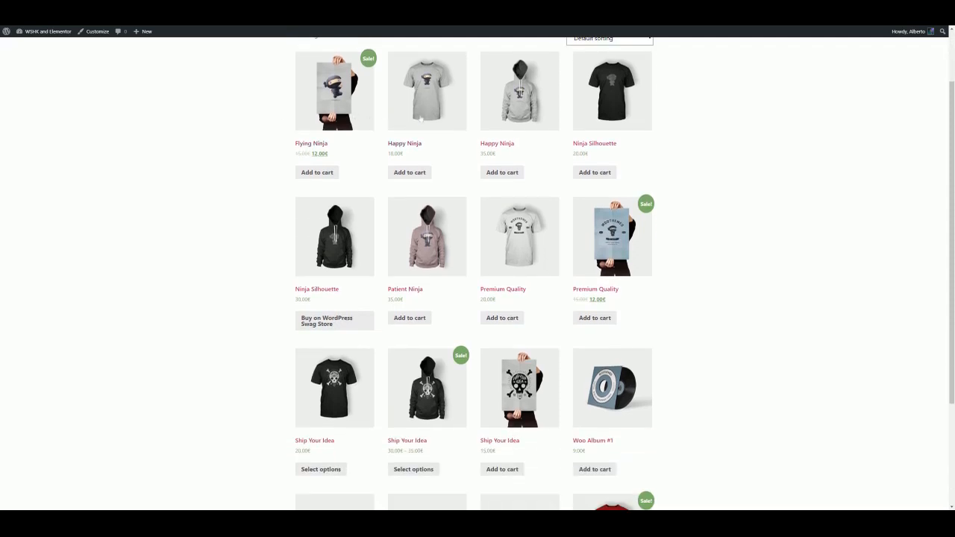
pyautogui.scroll(-4, 594, 127)
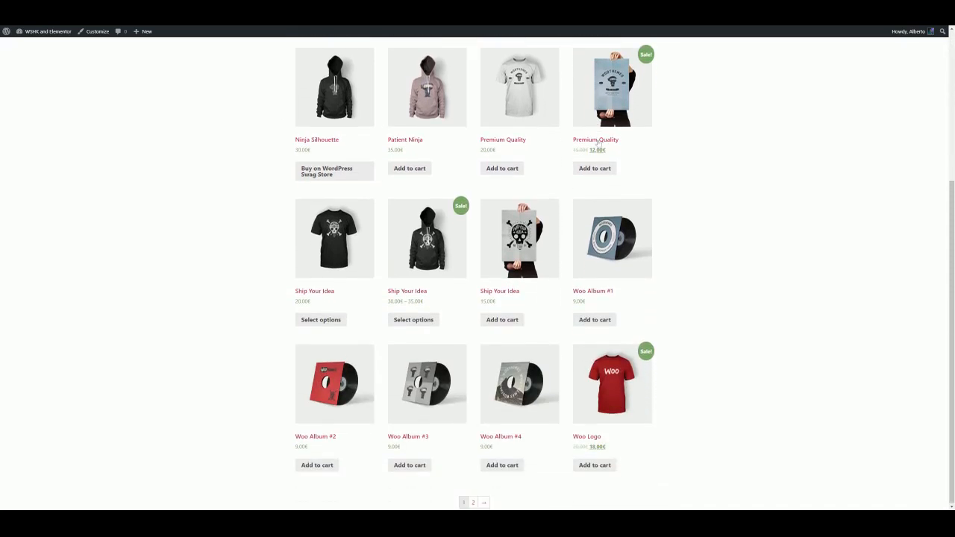
pyautogui.scroll(5, 627, 246)
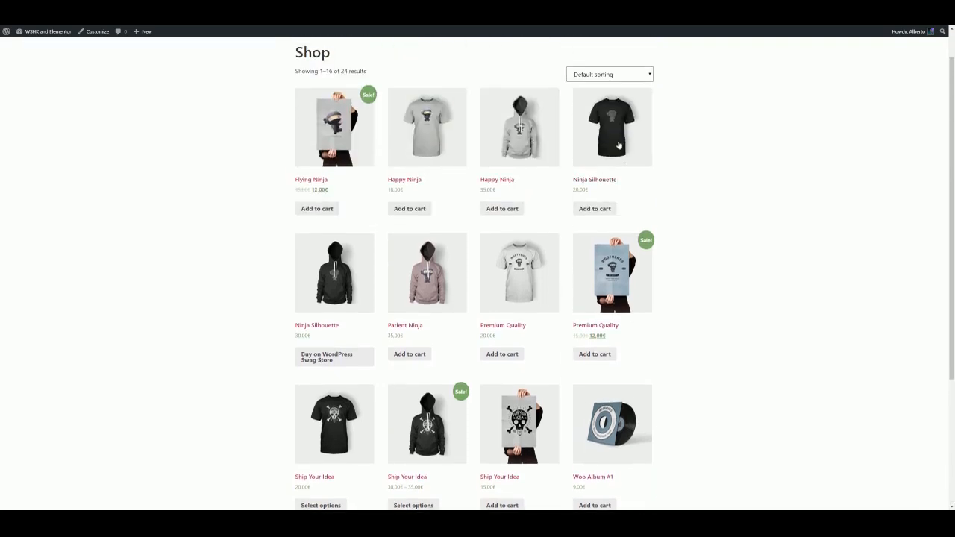
pyautogui.scroll(-2, 623, 161)
pyautogui.scroll(-3, 627, 198)
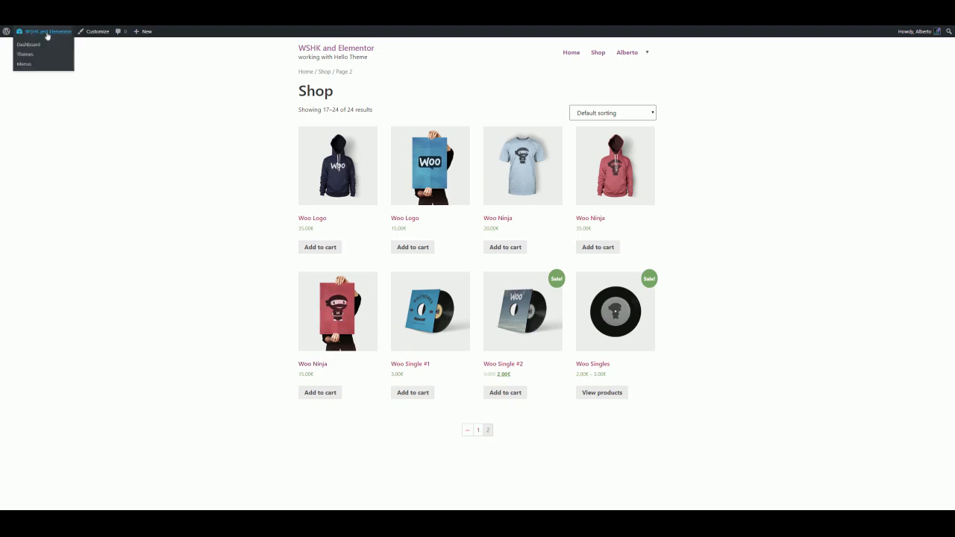
# Return to the WSHK shop options, enable the Products per page Manager with 3 products, and save the settings
pyautogui.click(37, 47)
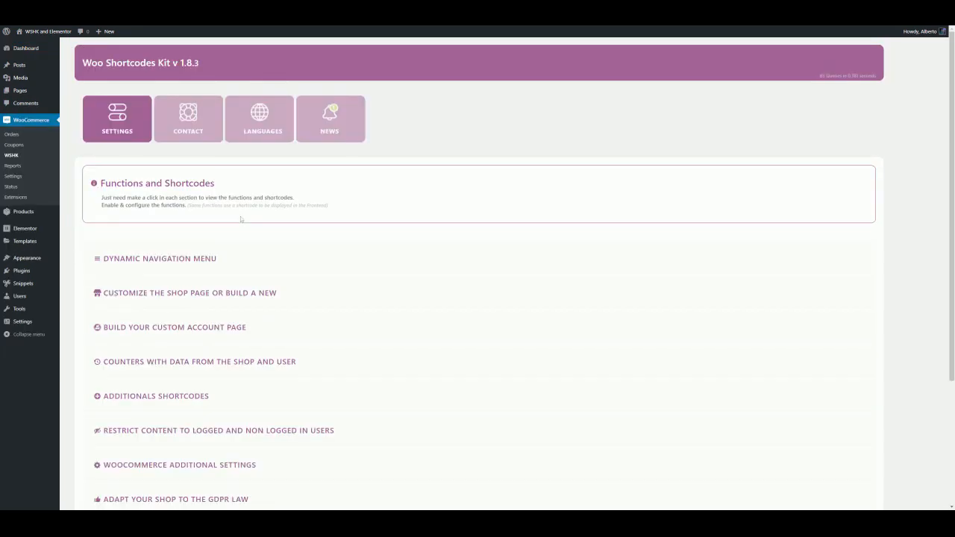
pyautogui.scroll(-1, 241, 218)
pyautogui.click(232, 222)
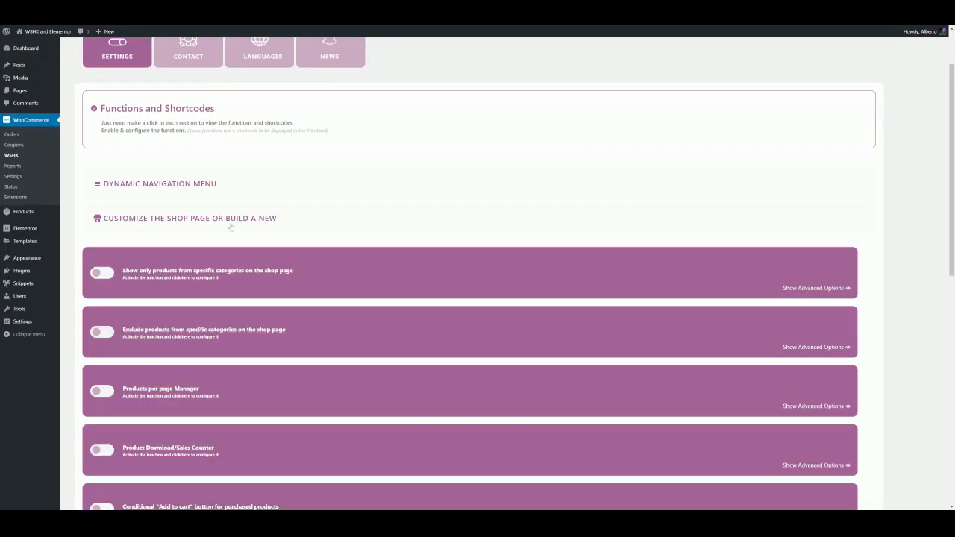
pyautogui.scroll(-2, 231, 227)
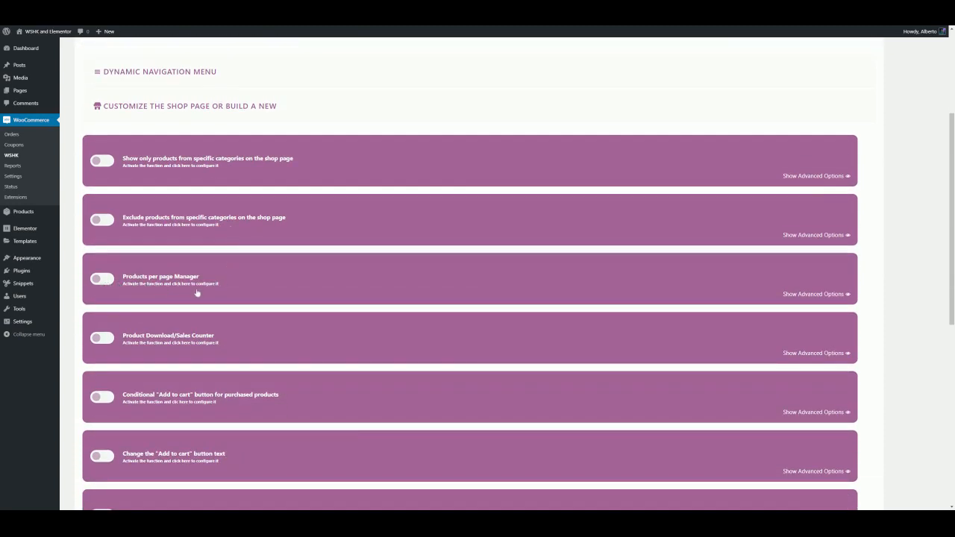
pyautogui.click(98, 281)
pyautogui.click(152, 282)
pyautogui.scroll(-1, 182, 307)
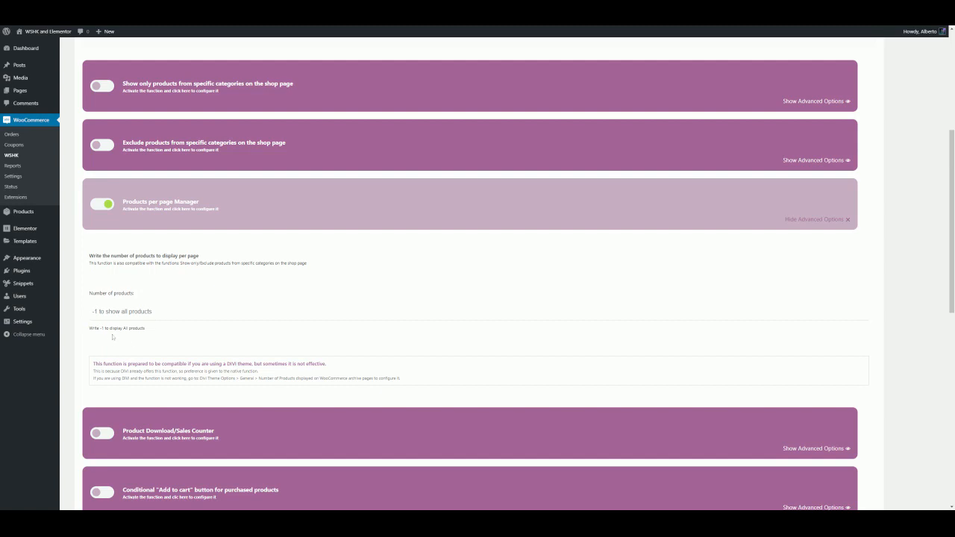
pyautogui.click(123, 311)
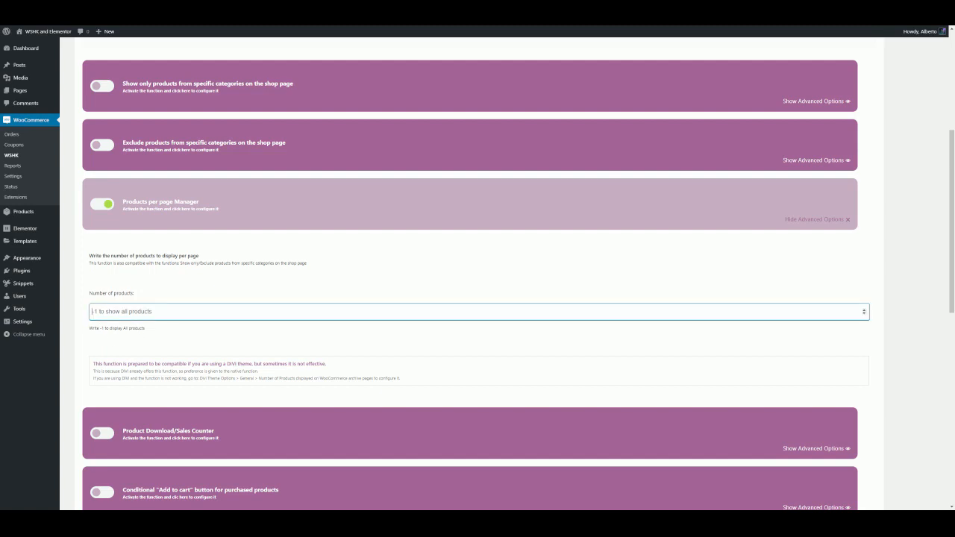
pyautogui.write('3')
pyautogui.click(148, 346)
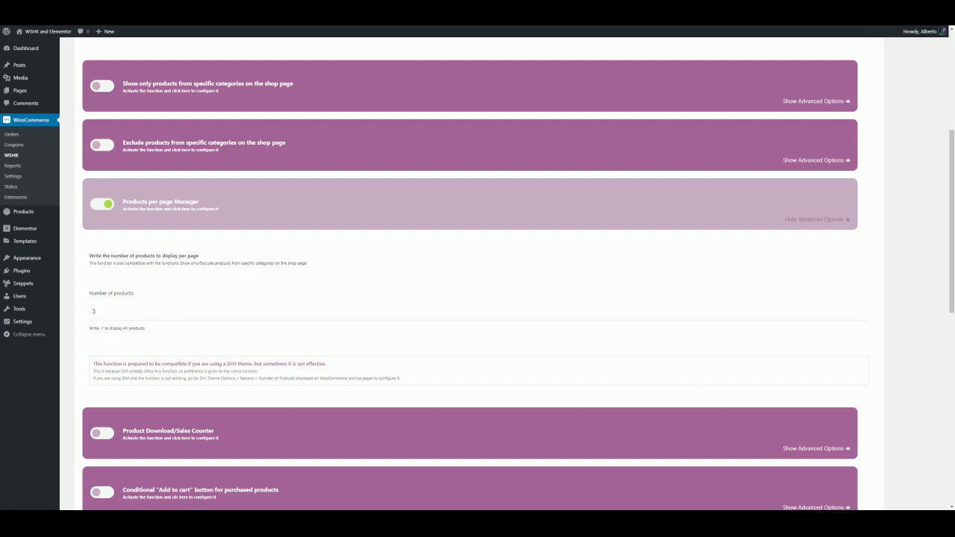
pyautogui.scroll(-4, 170, 359)
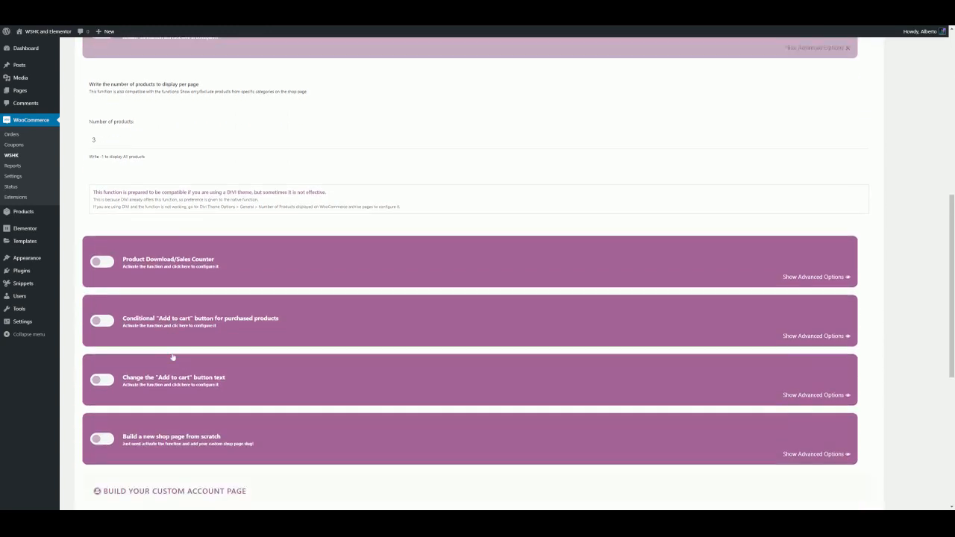
pyautogui.scroll(3, 174, 362)
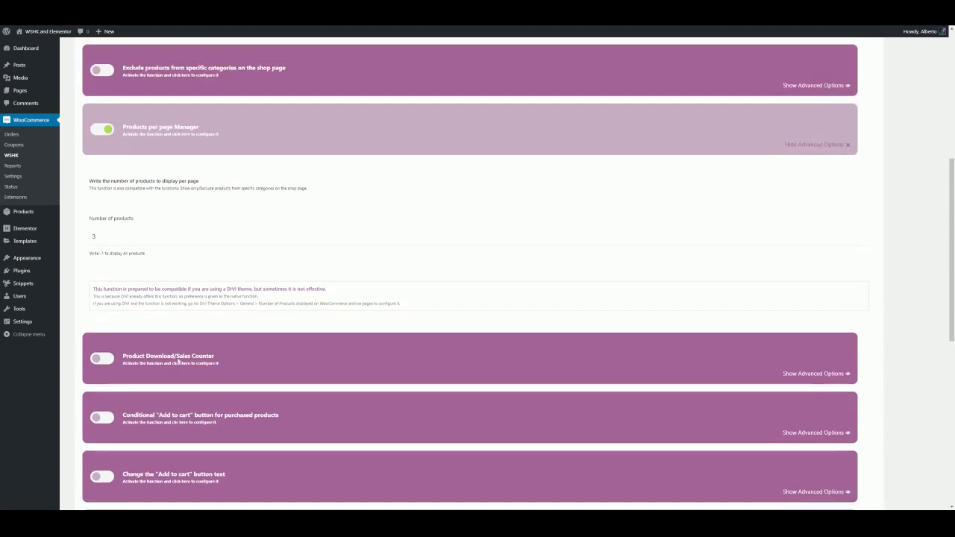
pyautogui.scroll(-4, 177, 359)
pyautogui.scroll(-2, 177, 361)
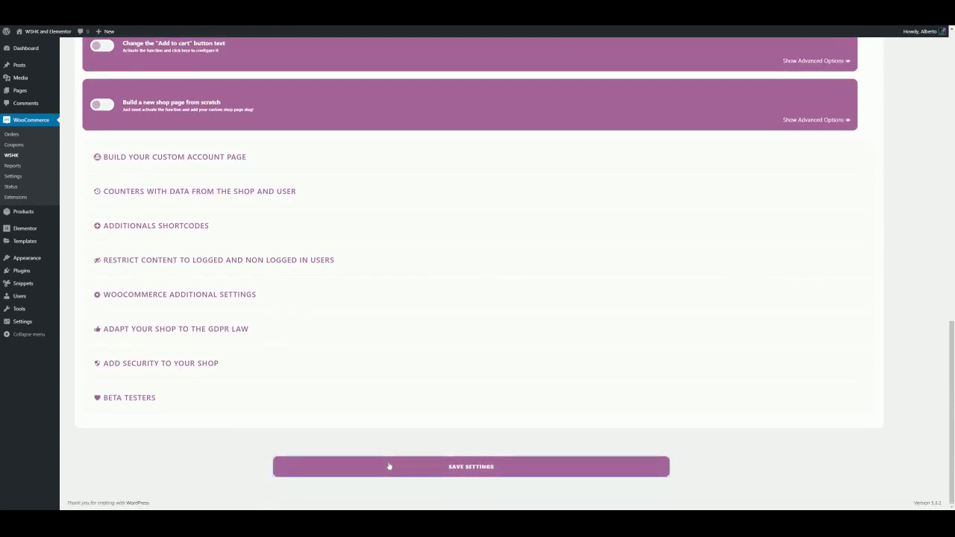
pyautogui.click(389, 467)
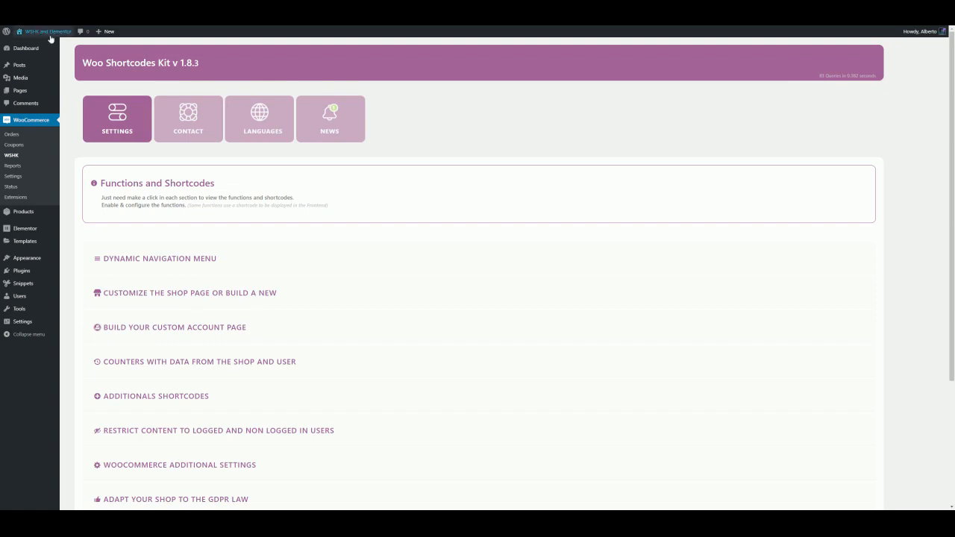
# Visit the store and page through the shop listing to check the products per page
pyautogui.moveTo(49, 33)
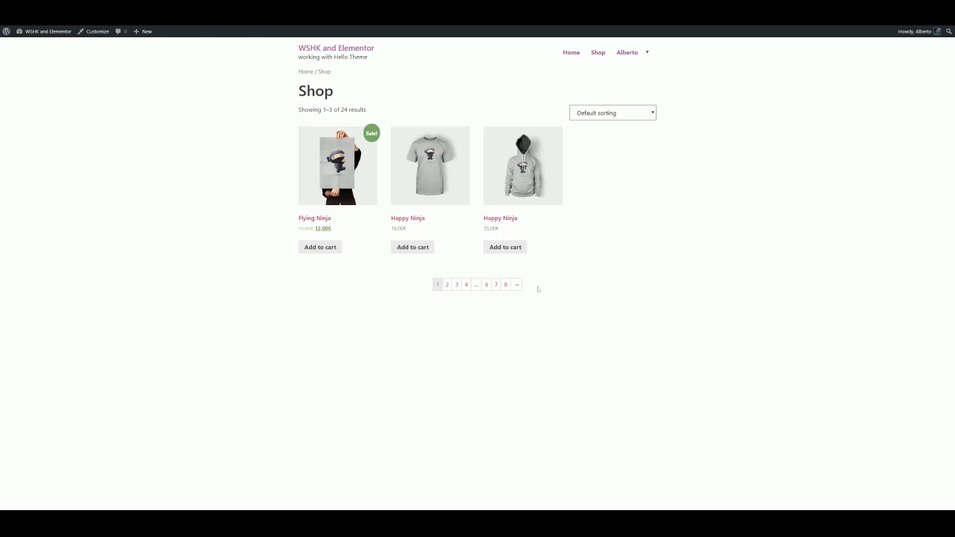
pyautogui.click(447, 285)
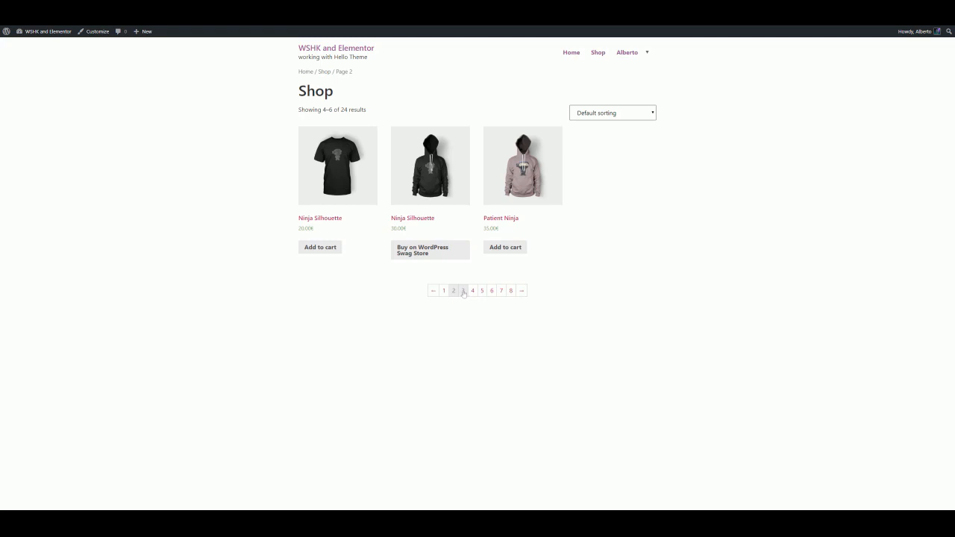
pyautogui.click(472, 286)
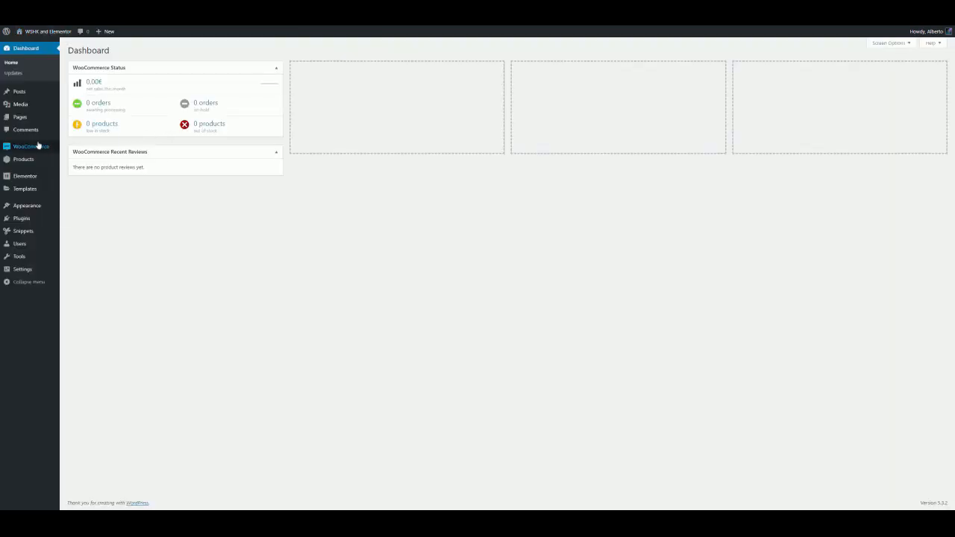
# Reopen the Products per page Manager options, set the number of products to 8, and save the settings
pyautogui.moveTo(36, 146)
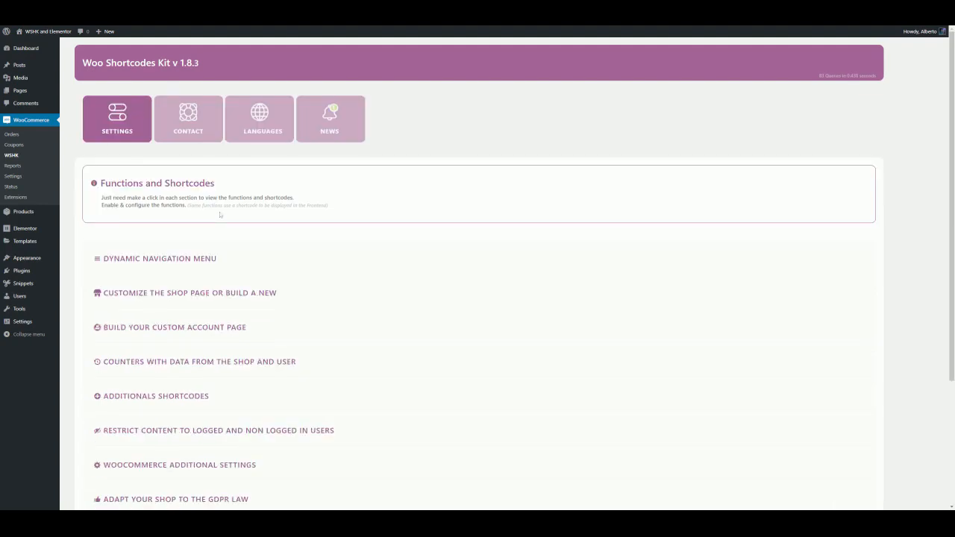
pyautogui.click(218, 294)
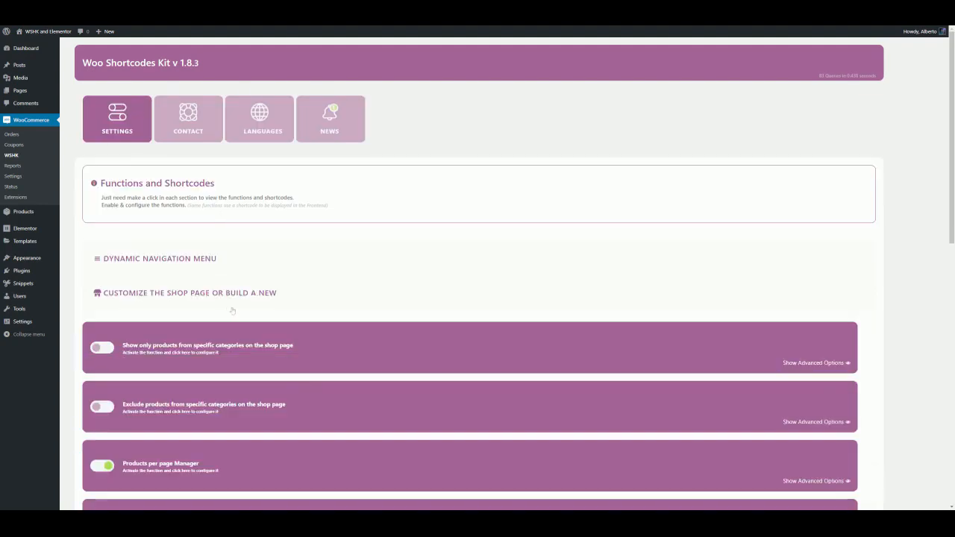
pyautogui.scroll(-3, 233, 312)
pyautogui.click(218, 285)
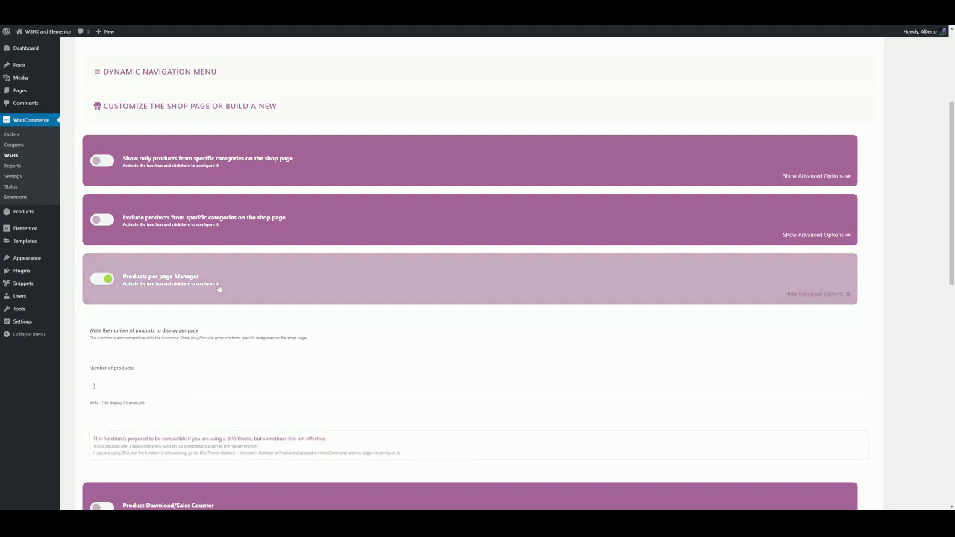
pyautogui.click(157, 386)
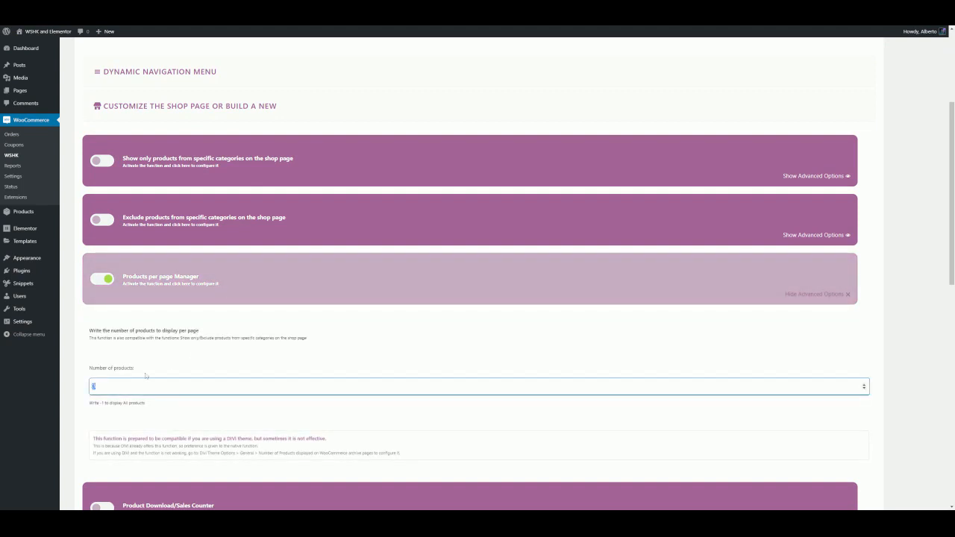
pyautogui.click(102, 368)
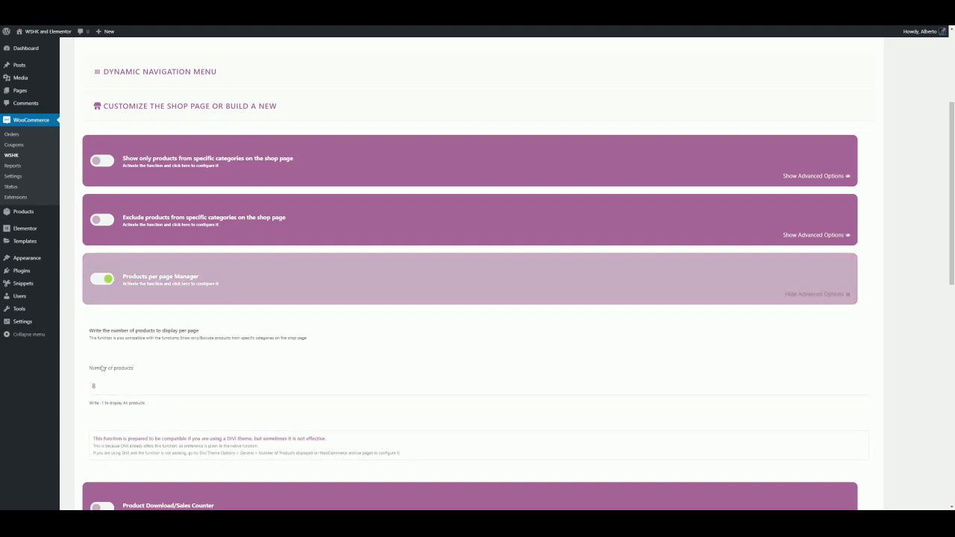
pyautogui.scroll(-6, 284, 426)
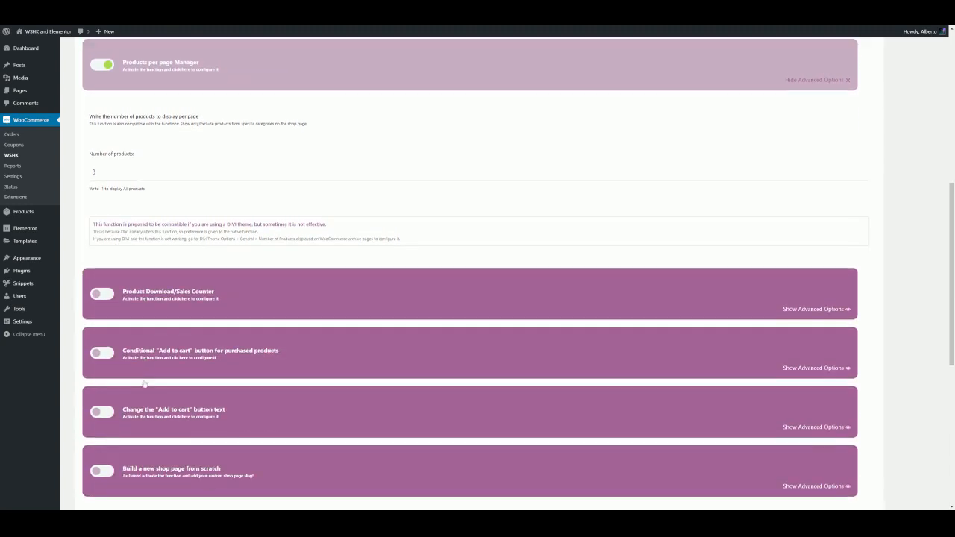
pyautogui.scroll(-2, 284, 426)
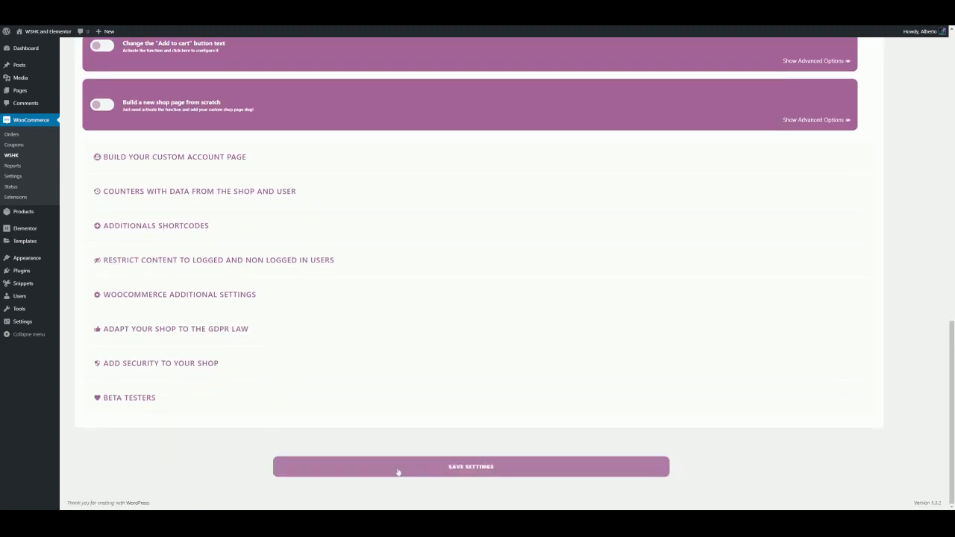
pyautogui.click(448, 466)
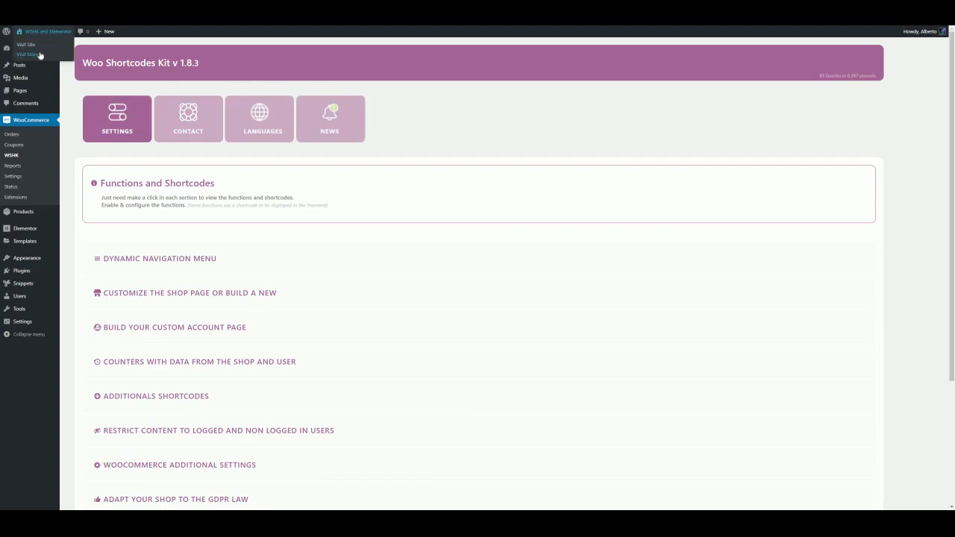
# Visit the store and open the second page of the shop listing
pyautogui.click(38, 54)
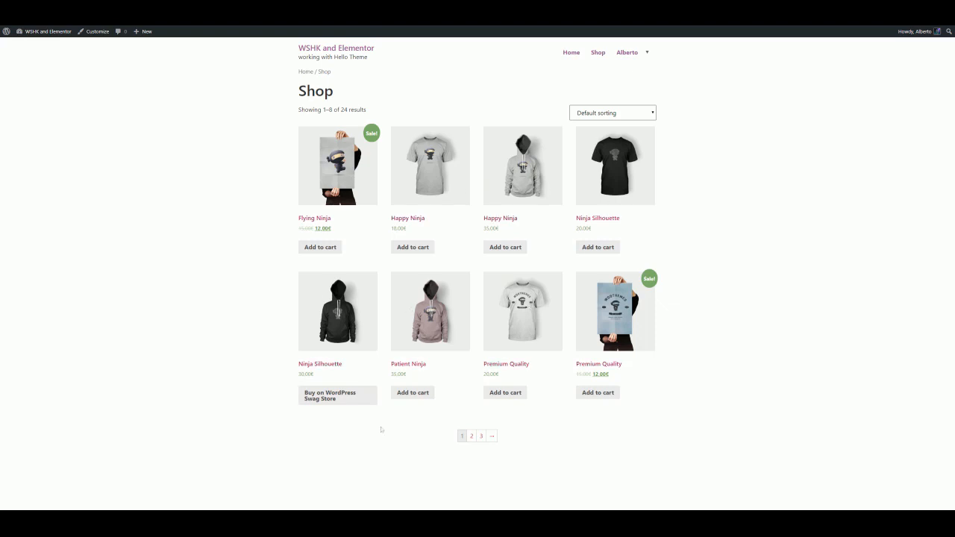
pyautogui.click(471, 435)
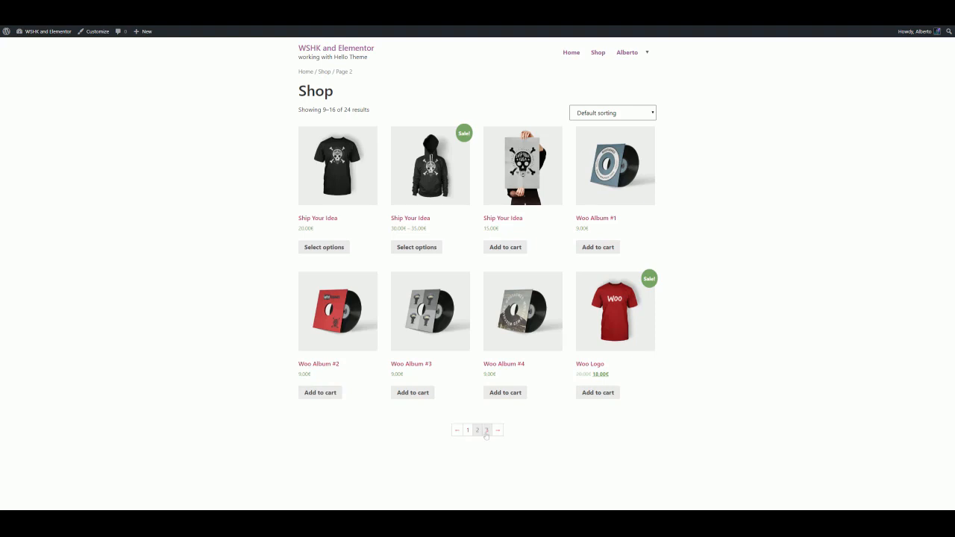
# Open the third page of the shop listing, then return to the dashboard
pyautogui.click(486, 431)
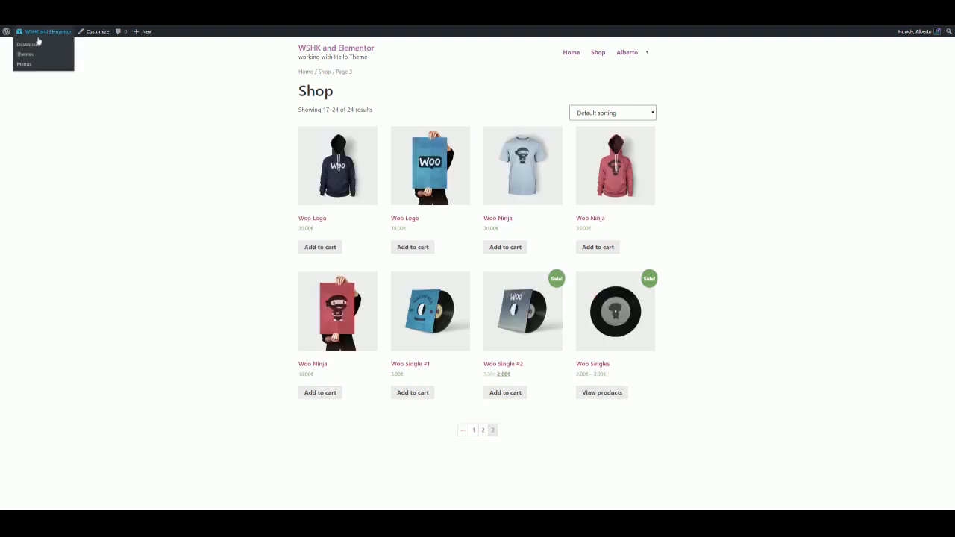
pyautogui.click(35, 45)
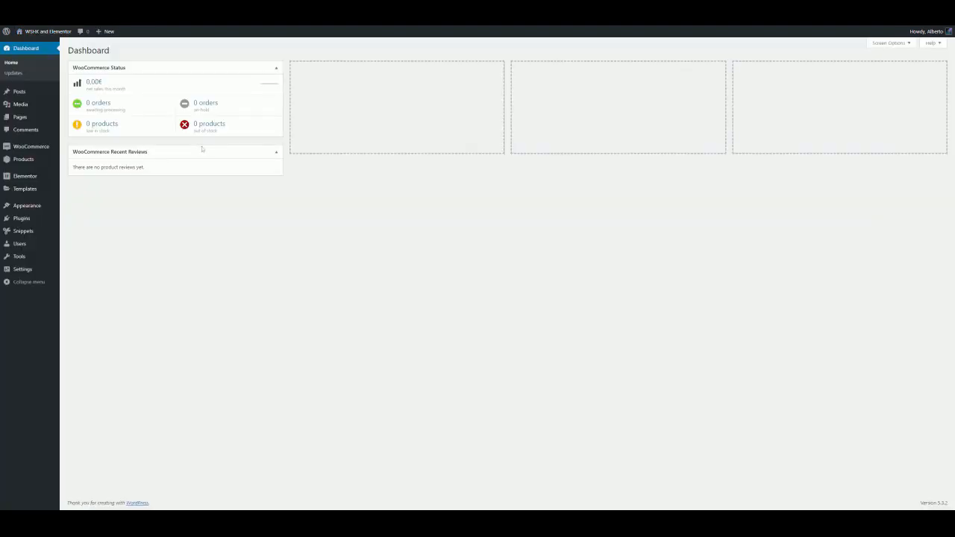
# Set the Products per page Manager's number of products to -1 to display all products, and save the settings
pyautogui.moveTo(45, 148)
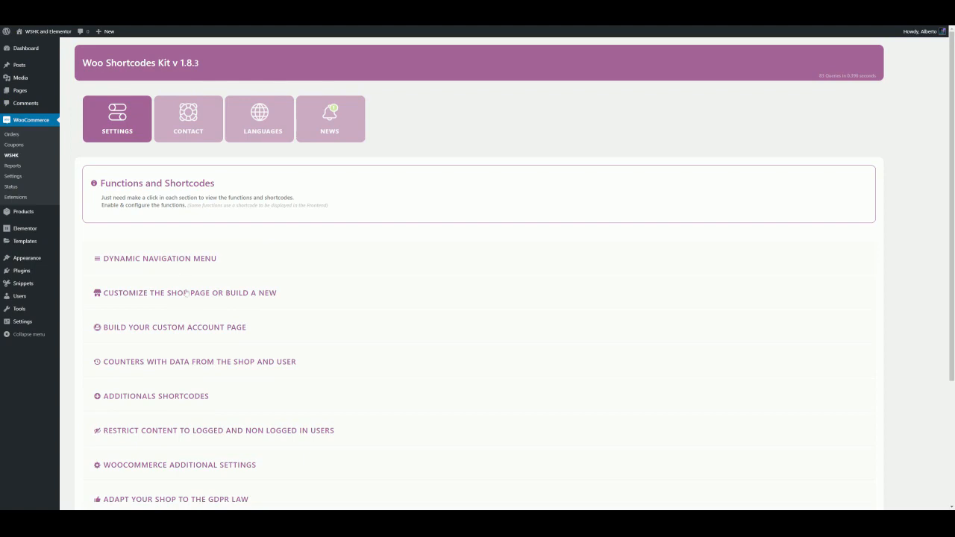
pyautogui.click(186, 293)
pyautogui.scroll(-2, 193, 313)
pyautogui.click(193, 355)
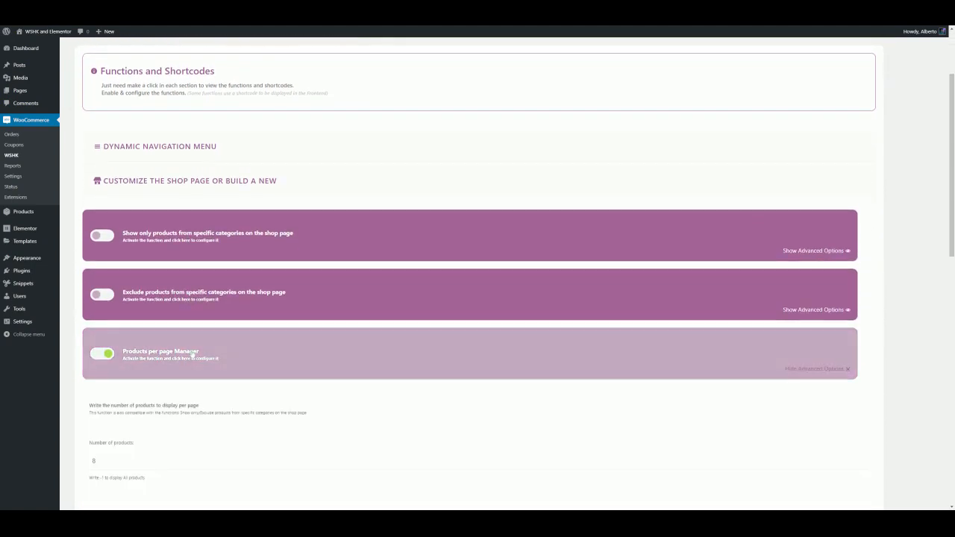
pyautogui.scroll(-2, 192, 353)
pyautogui.doubleClick(94, 349)
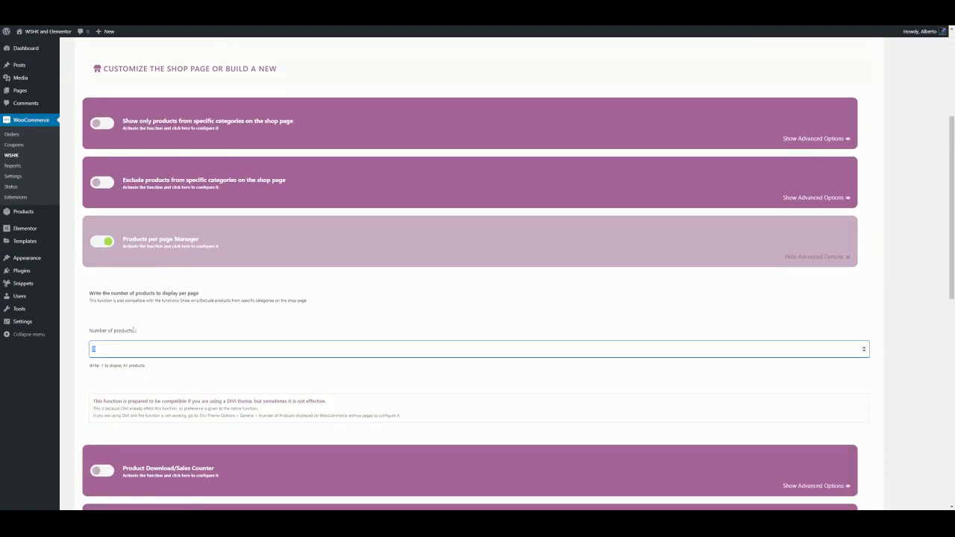
pyautogui.click(151, 389)
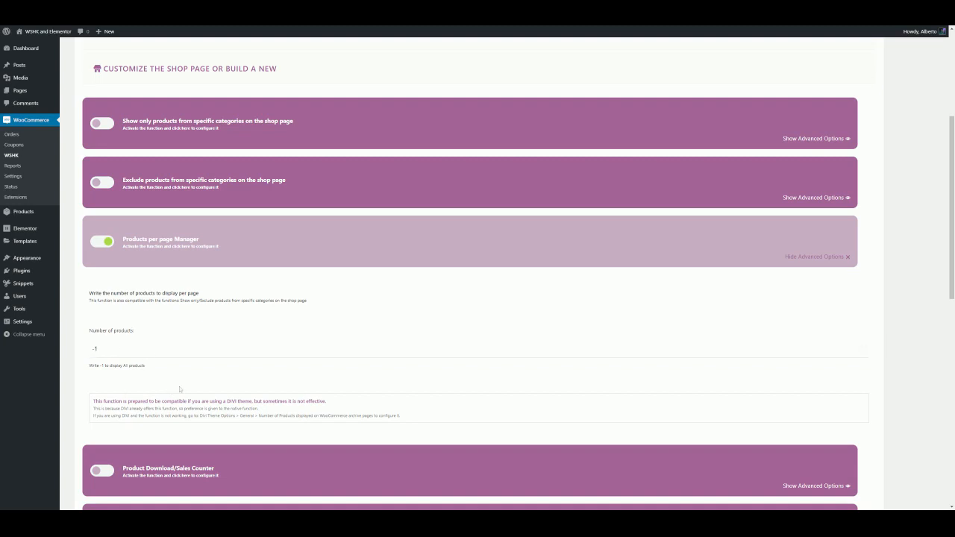
pyautogui.scroll(-8, 180, 389)
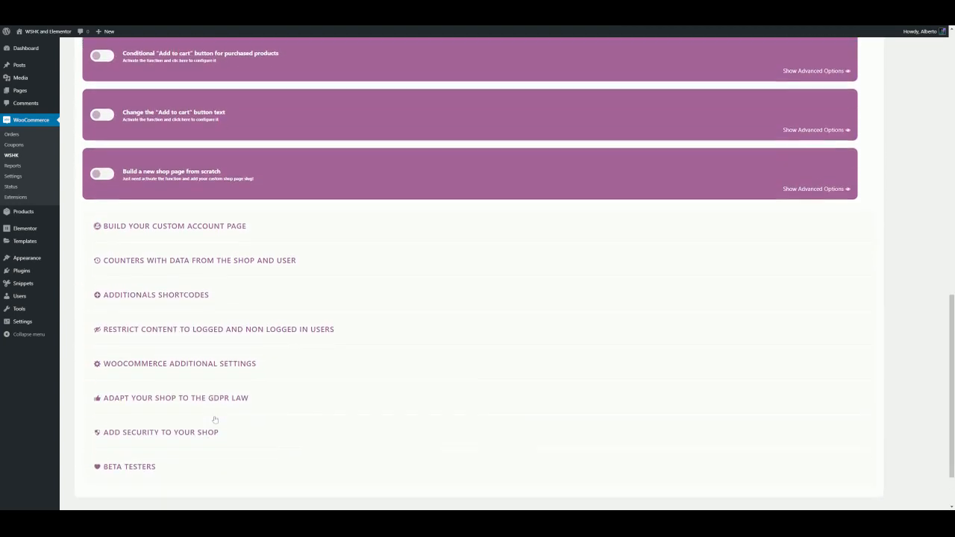
pyautogui.scroll(-1, 214, 419)
pyautogui.click(350, 467)
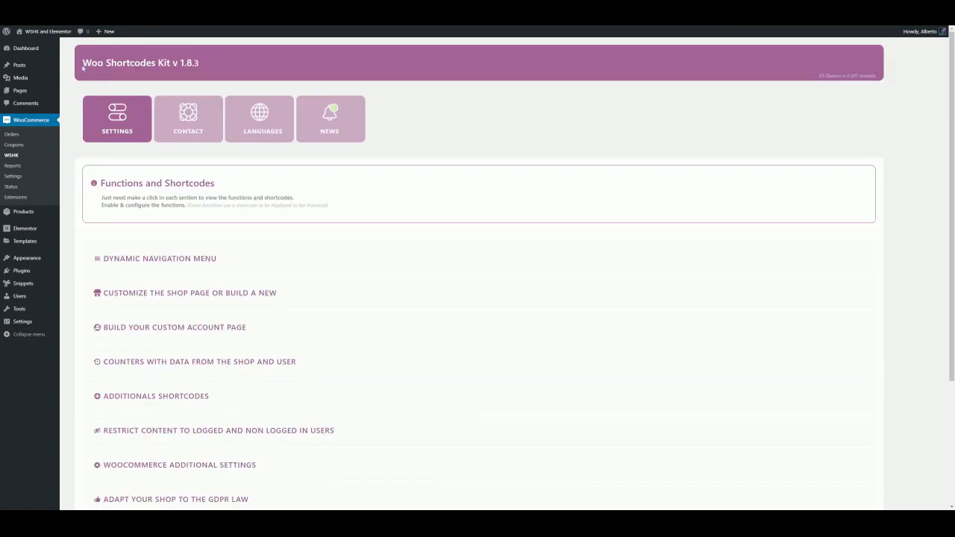
# Visit the store and scroll through the shop listing to check how many products it shows
pyautogui.moveTo(49, 32)
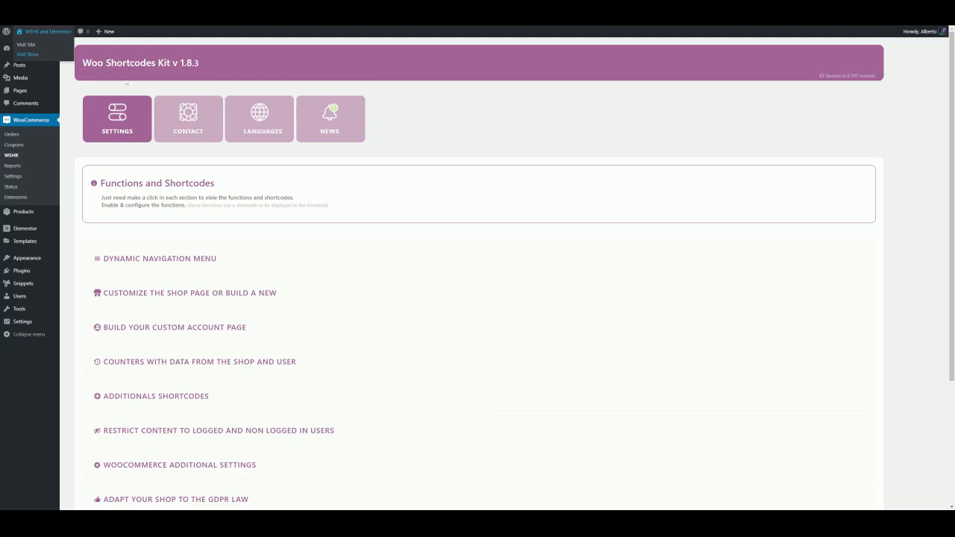
pyautogui.click(36, 54)
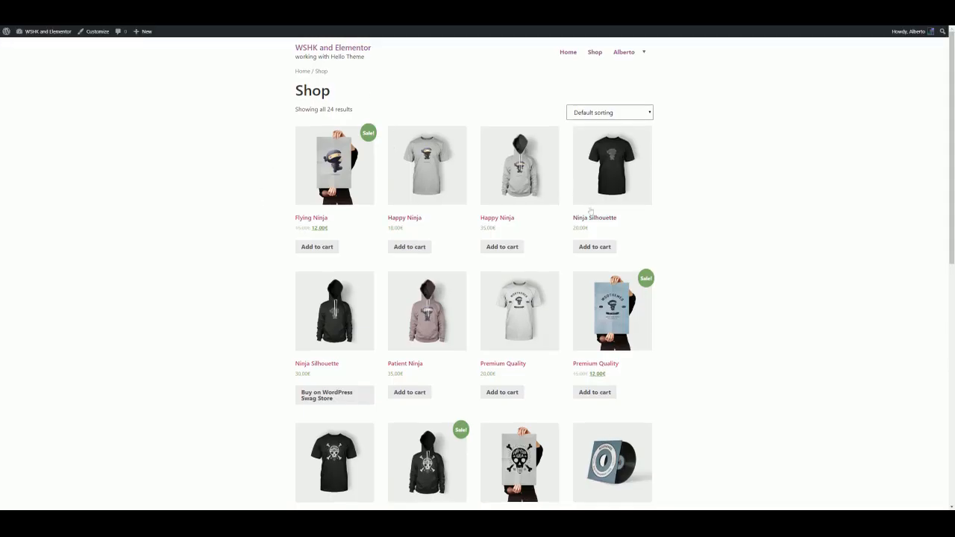
pyautogui.scroll(-2, 590, 209)
pyautogui.scroll(-5, 597, 214)
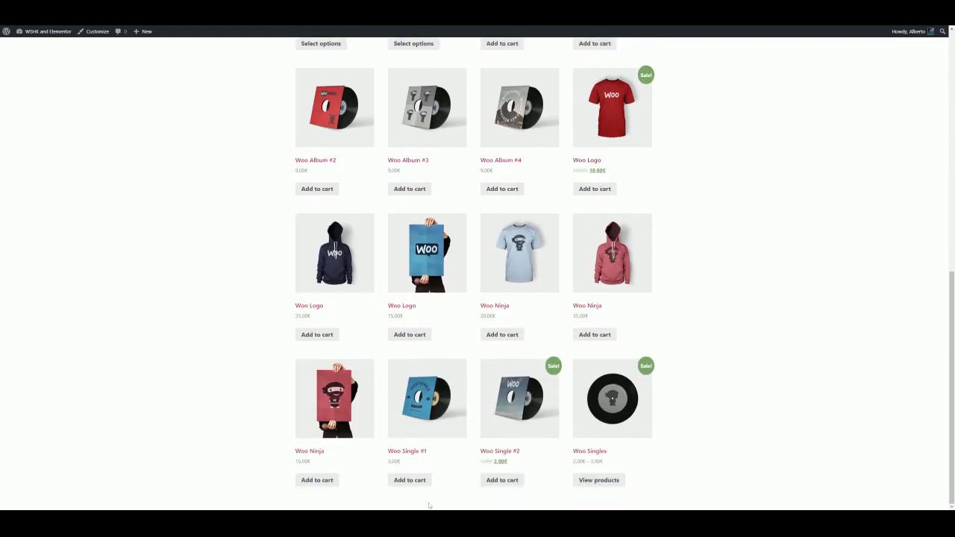
pyautogui.scroll(3, 608, 463)
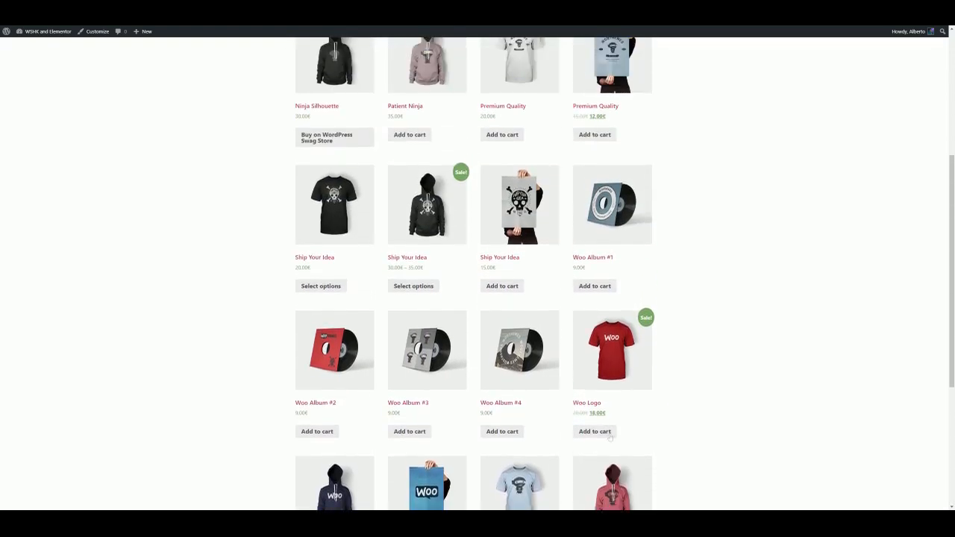
pyautogui.scroll(5, 610, 438)
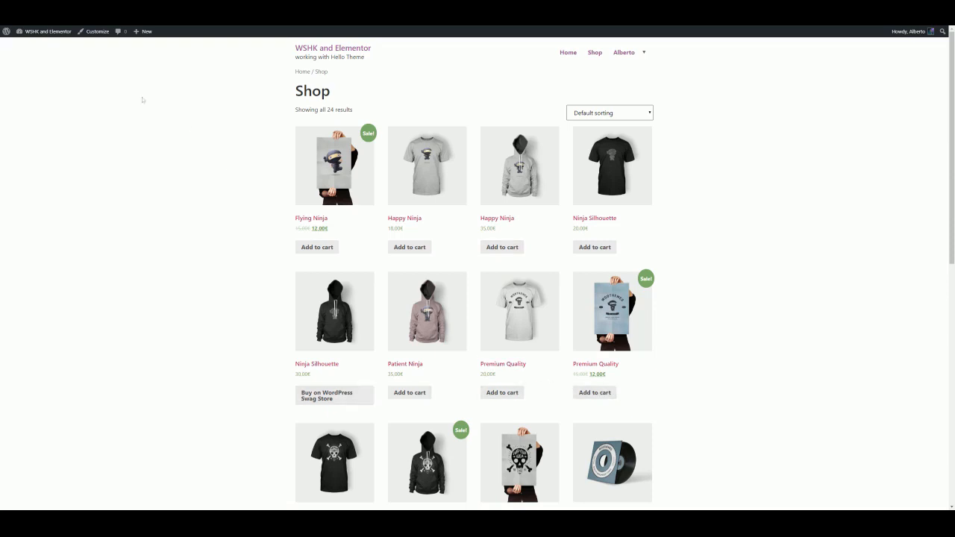
# Enable the Conditional "Add to cart" button for purchased products, set its text to "Buy again?", and save the settings
pyautogui.moveTo(61, 37)
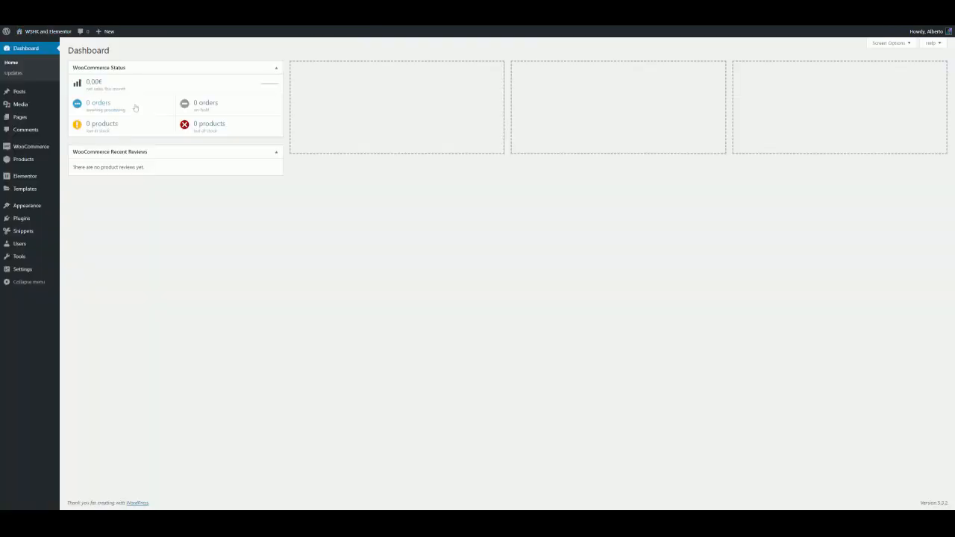
pyautogui.moveTo(34, 149)
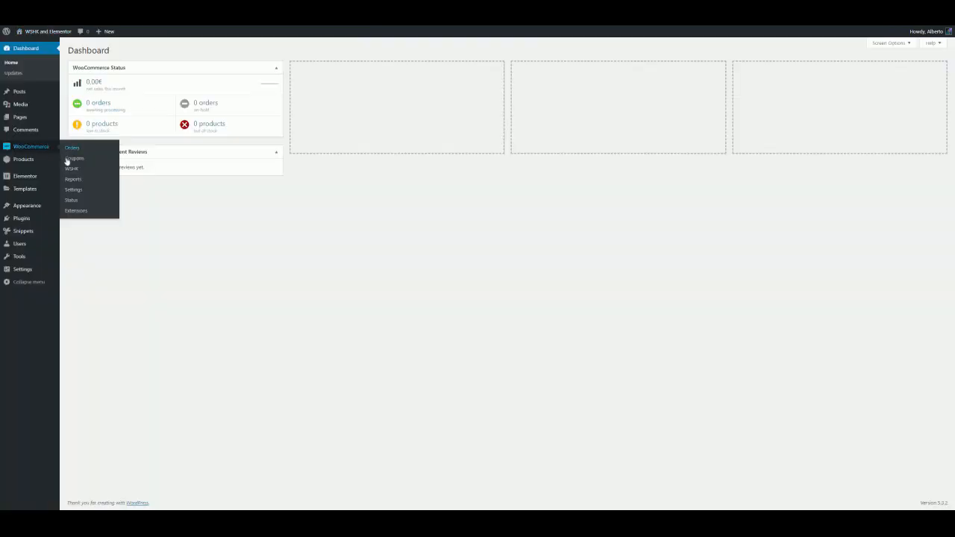
pyautogui.click(71, 169)
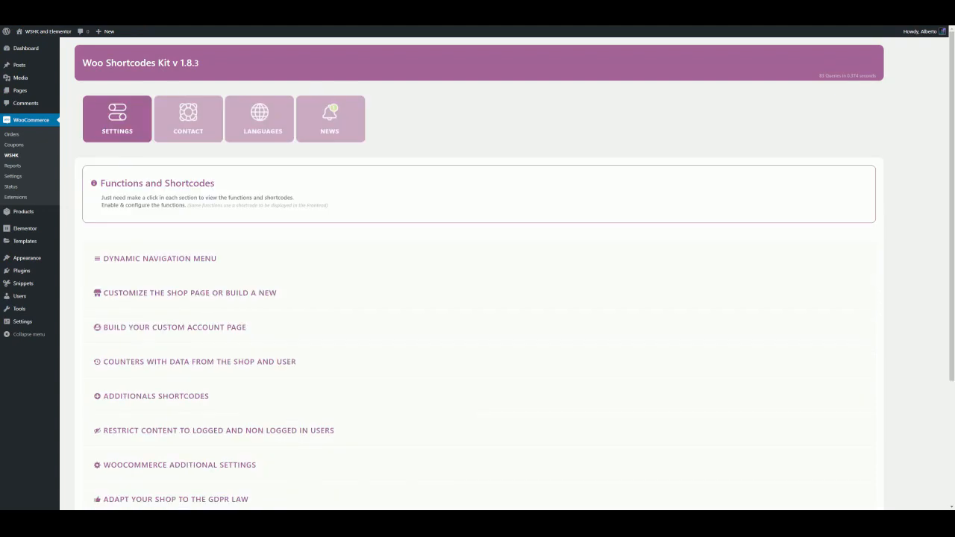
pyautogui.scroll(-2, 187, 218)
pyautogui.click(190, 218)
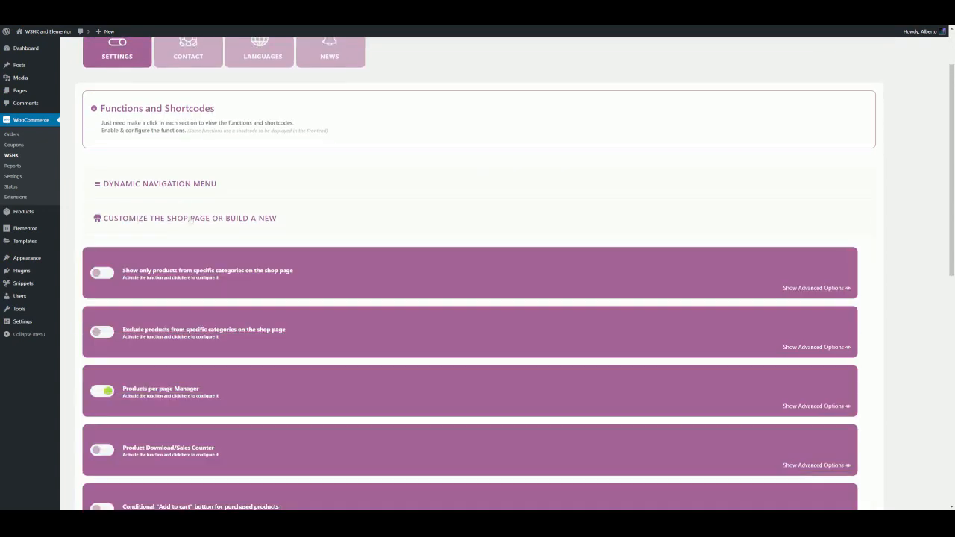
pyautogui.scroll(-1, 190, 219)
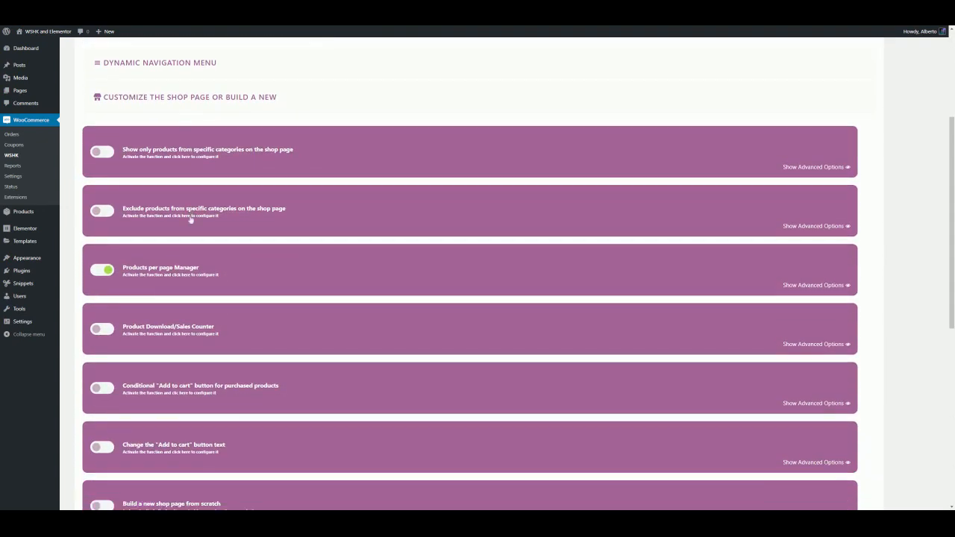
pyautogui.scroll(-2, 190, 220)
pyautogui.scroll(-1, 192, 224)
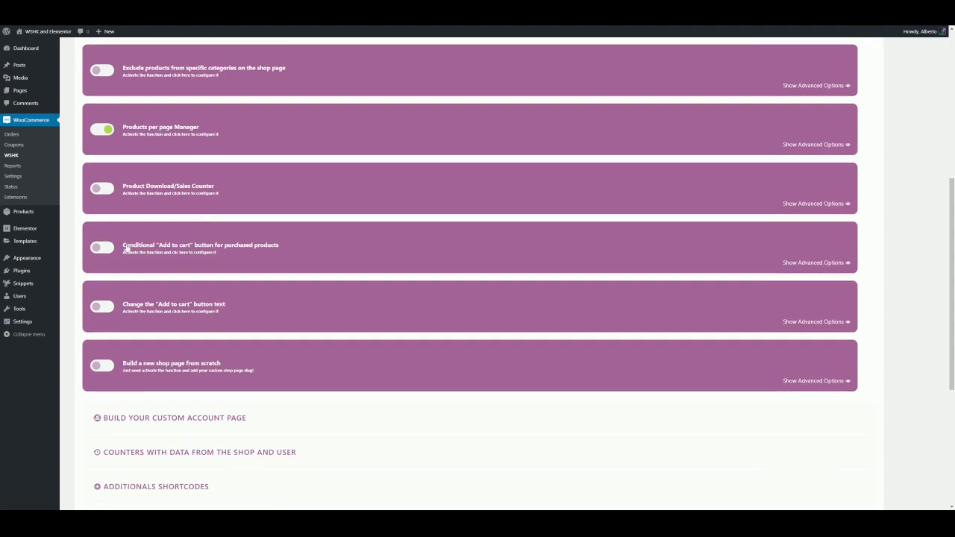
pyautogui.click(105, 250)
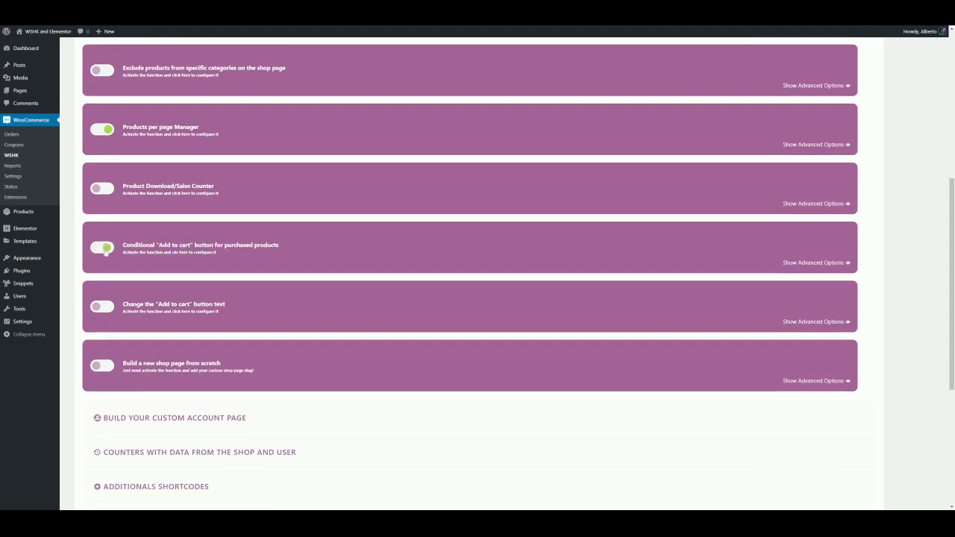
pyautogui.click(161, 252)
pyautogui.scroll(-1, 177, 262)
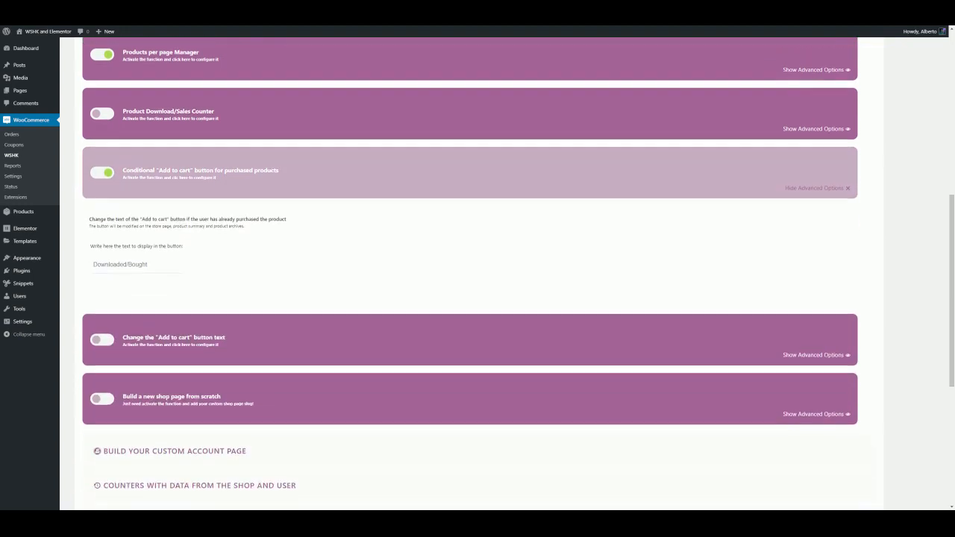
pyautogui.click(136, 265)
pyautogui.write('Buy again?')
pyautogui.click(236, 275)
pyautogui.scroll(-2, 241, 274)
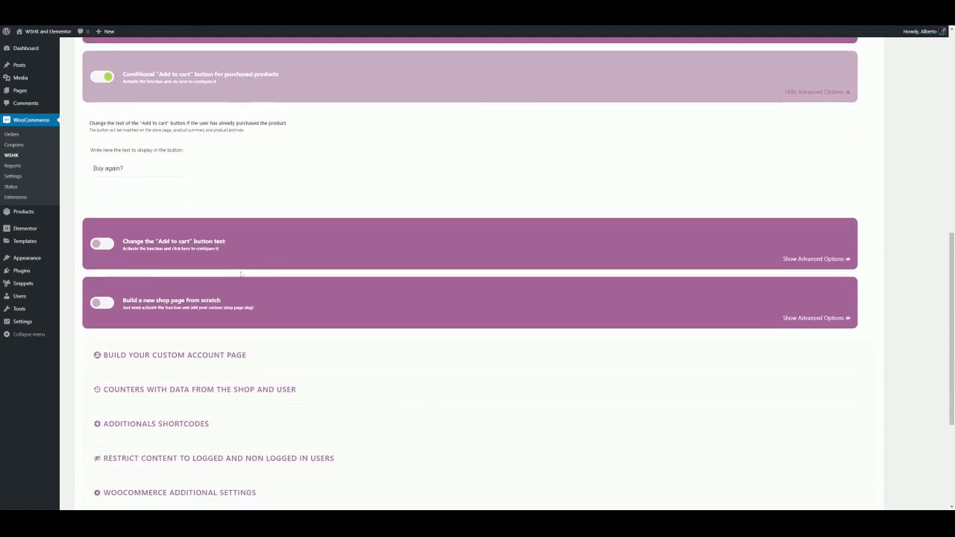
pyautogui.scroll(-2, 241, 276)
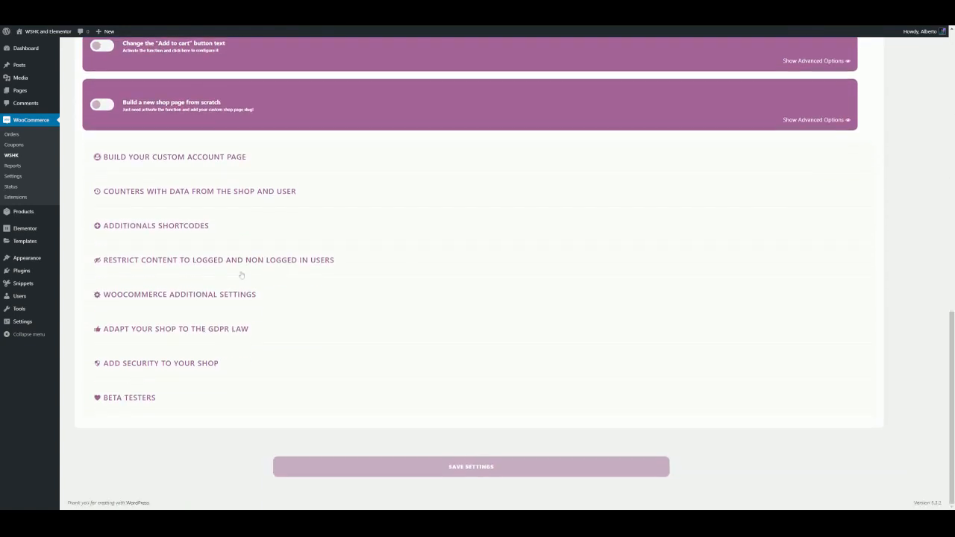
pyautogui.click(420, 470)
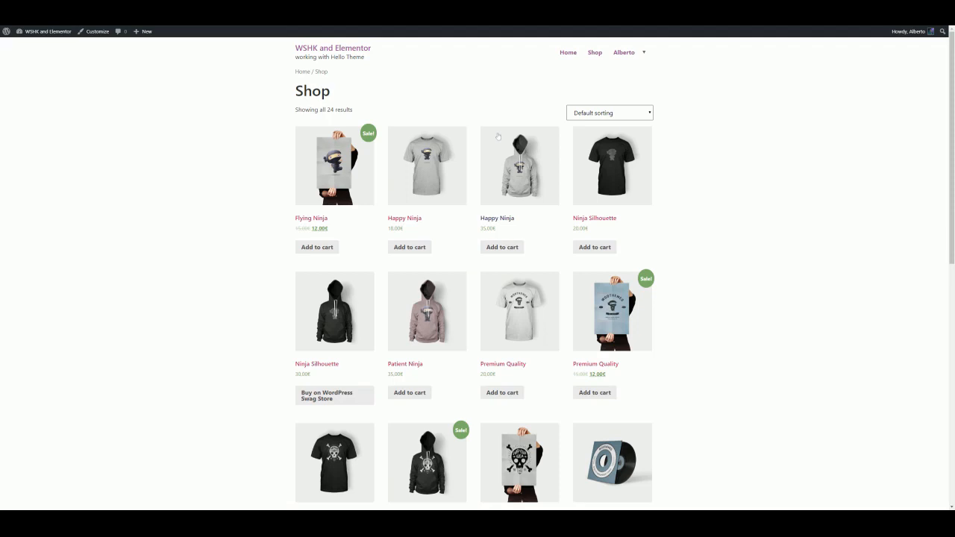
# Scroll through the shop listing and back to the top
pyautogui.scroll(-1, 620, 262)
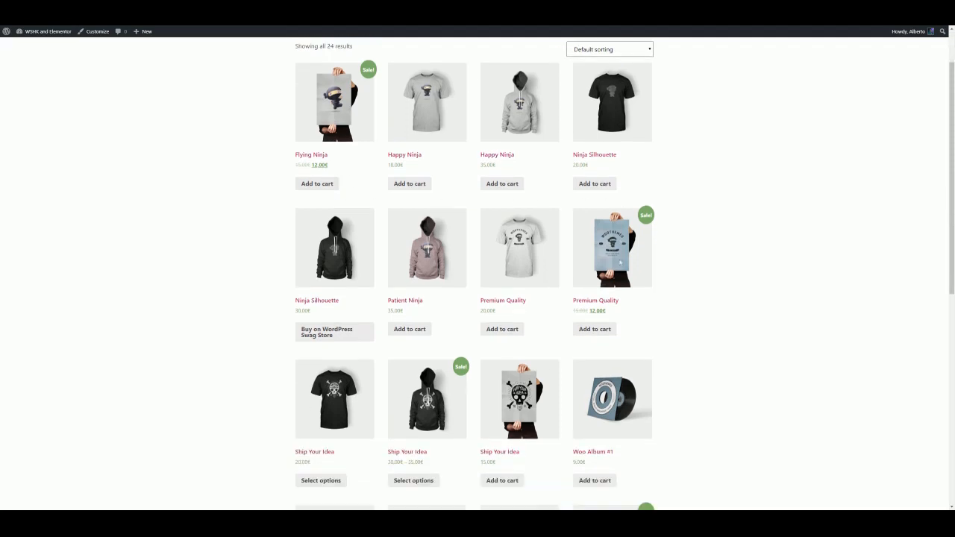
pyautogui.scroll(-1, 620, 262)
pyautogui.scroll(-2, 362, 300)
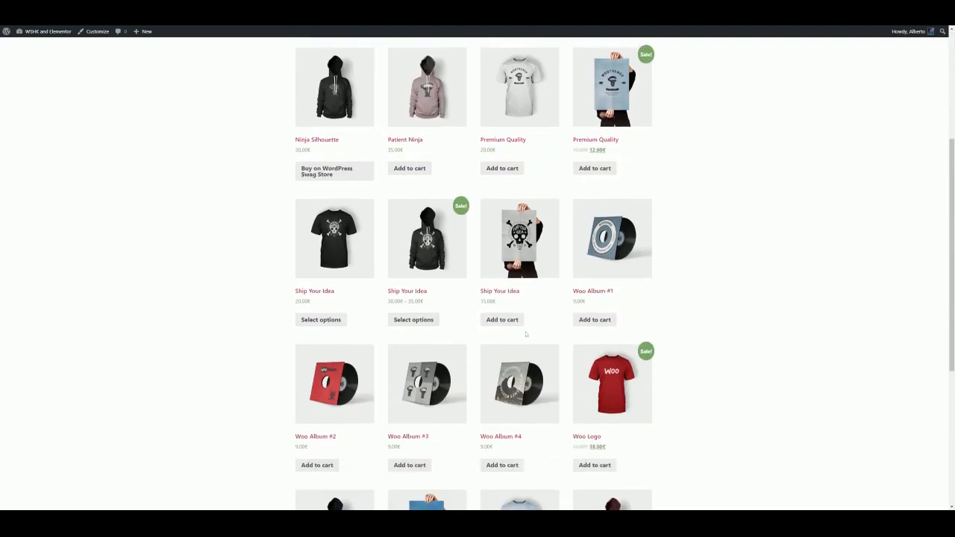
pyautogui.scroll(-4, 525, 334)
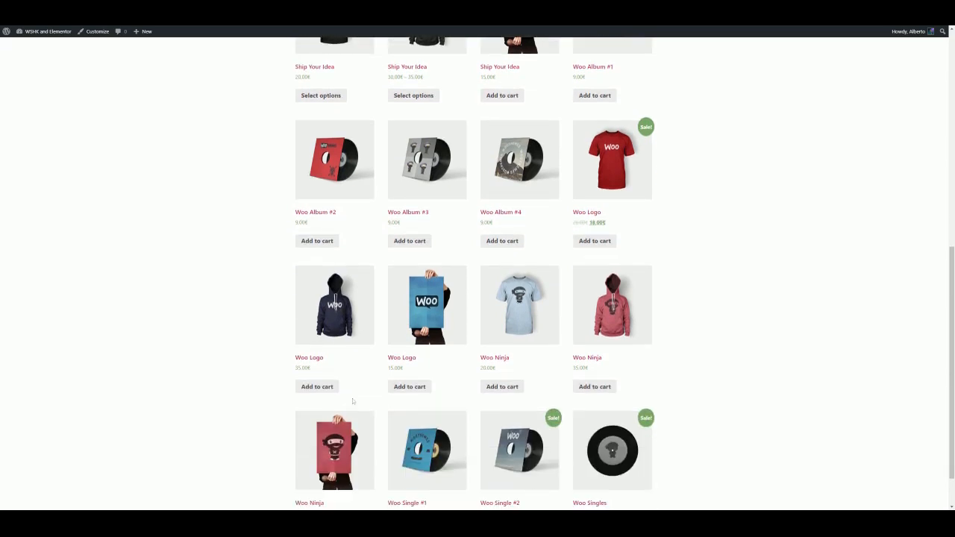
pyautogui.scroll(-1, 602, 403)
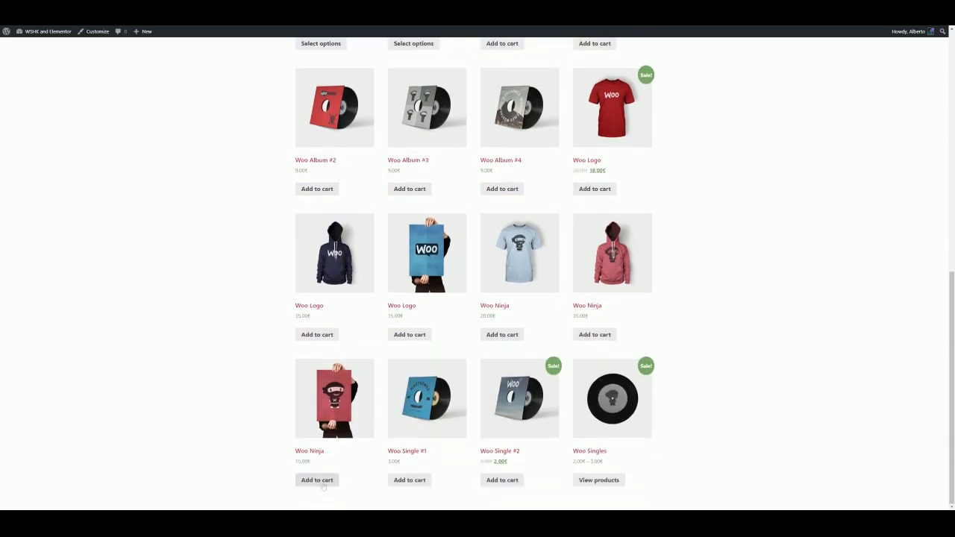
pyautogui.scroll(4, 354, 403)
pyautogui.scroll(4, 354, 402)
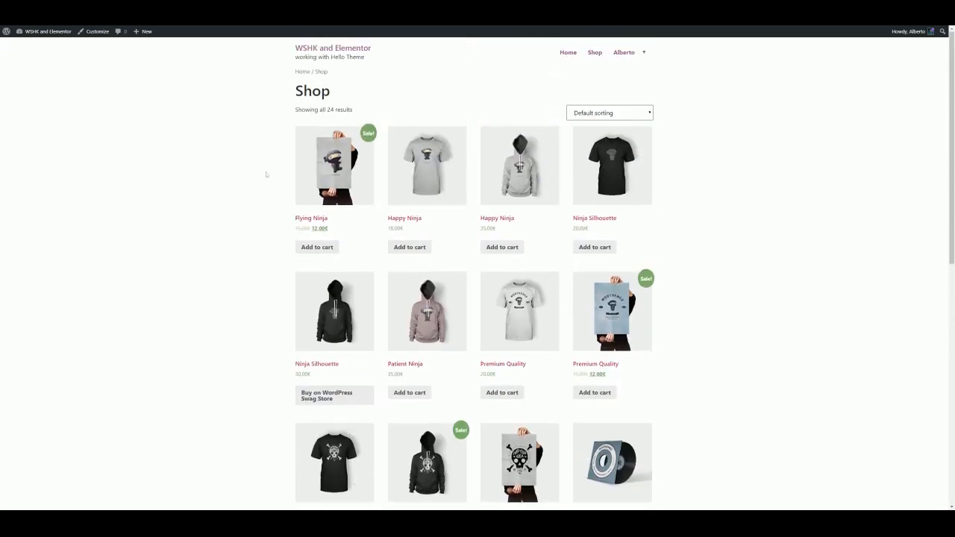
# Add the Flying Ninja to the cart, view the cart, and proceed to checkout
pyautogui.click(321, 251)
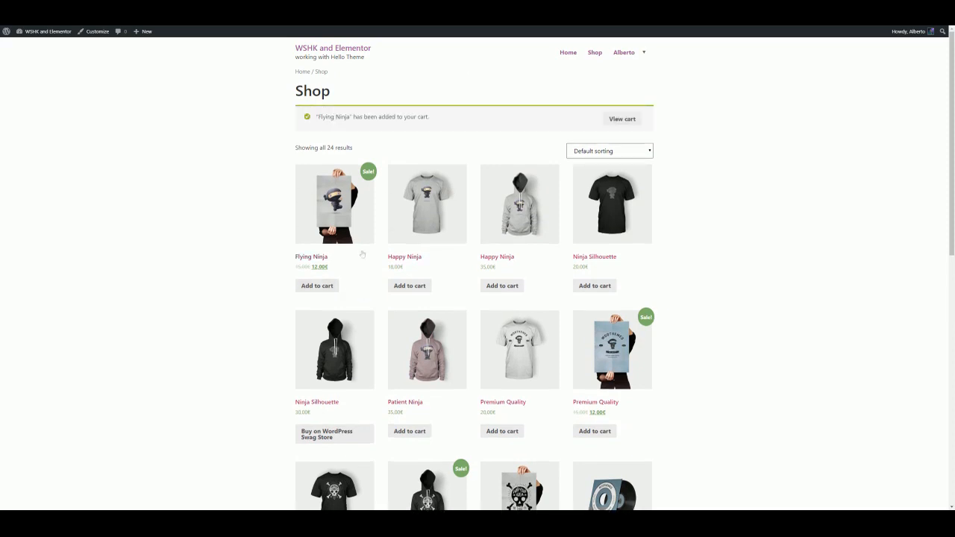
pyautogui.click(625, 119)
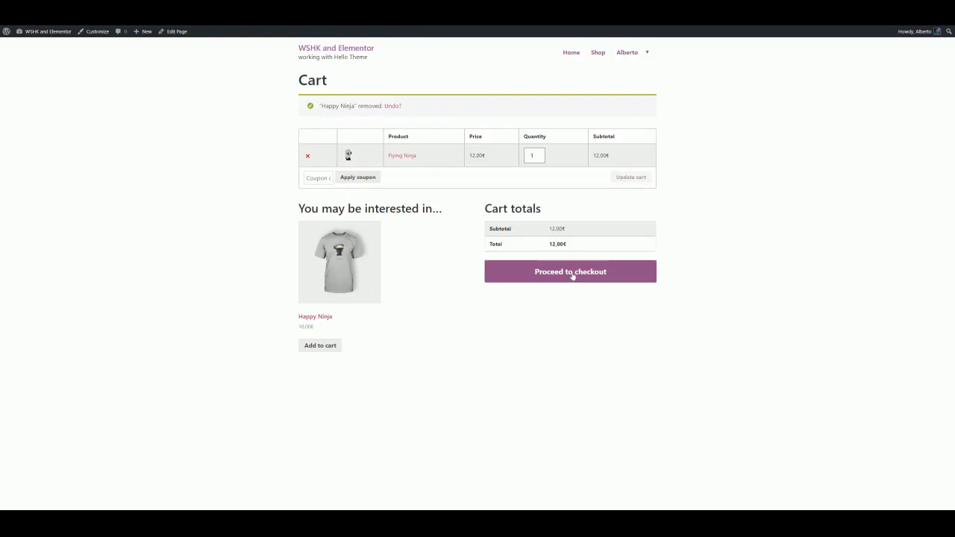
pyautogui.click(571, 273)
# Enter the test card number, expiry date and card code, then place the order
pyautogui.scroll(-5, 605, 160)
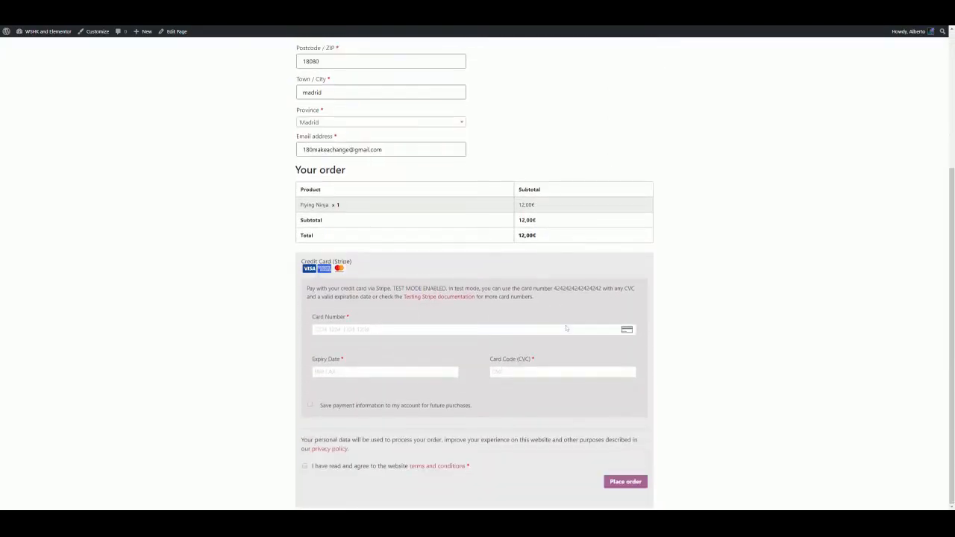
pyautogui.click(566, 328)
pyautogui.write('42424242424242420320321')
pyautogui.click(625, 481)
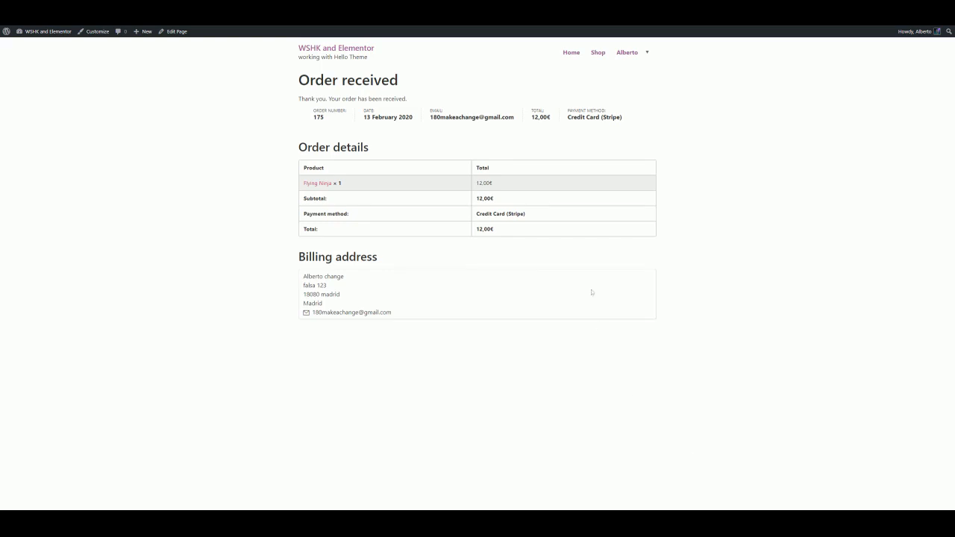
# Check the Flying Ninja's button in the shop listing, then open the WSHK settings page
pyautogui.click(603, 57)
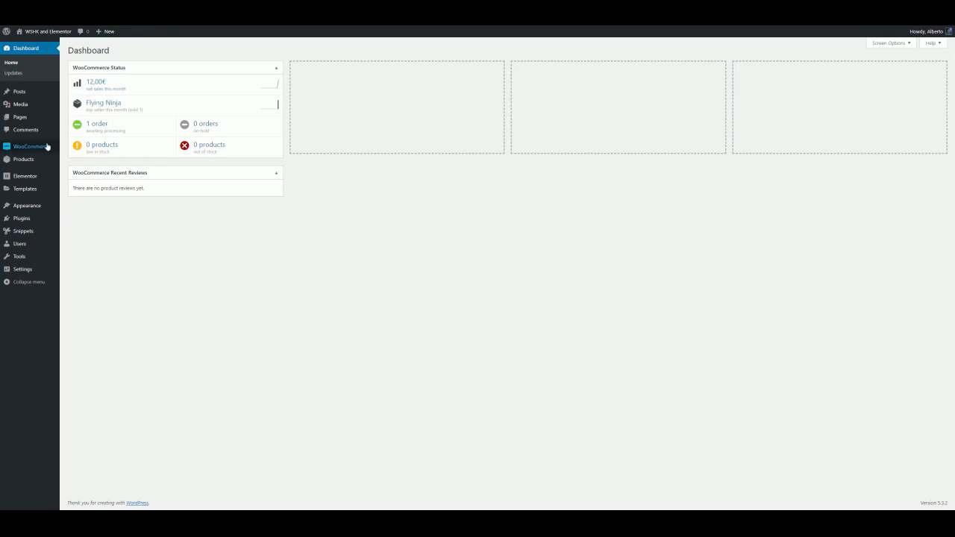
pyautogui.moveTo(47, 146)
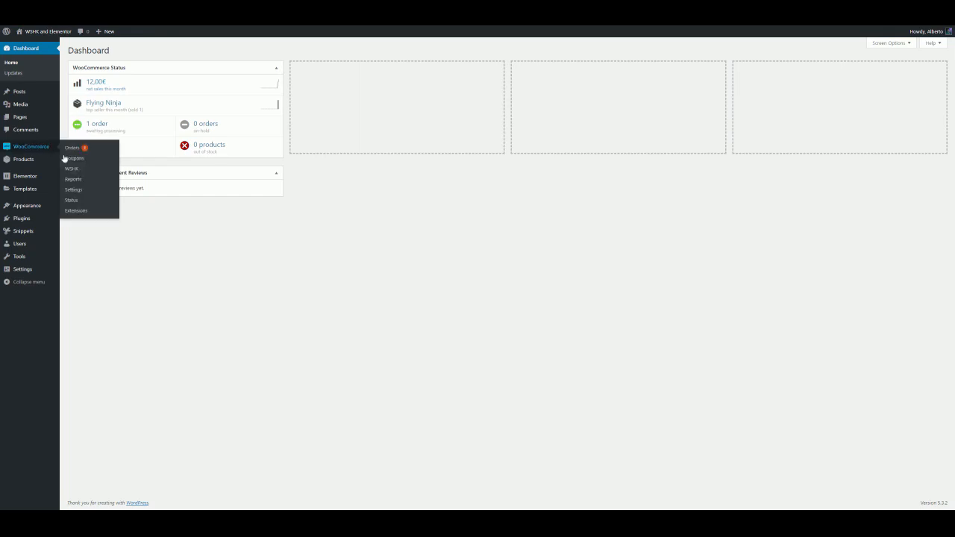
pyautogui.click(71, 169)
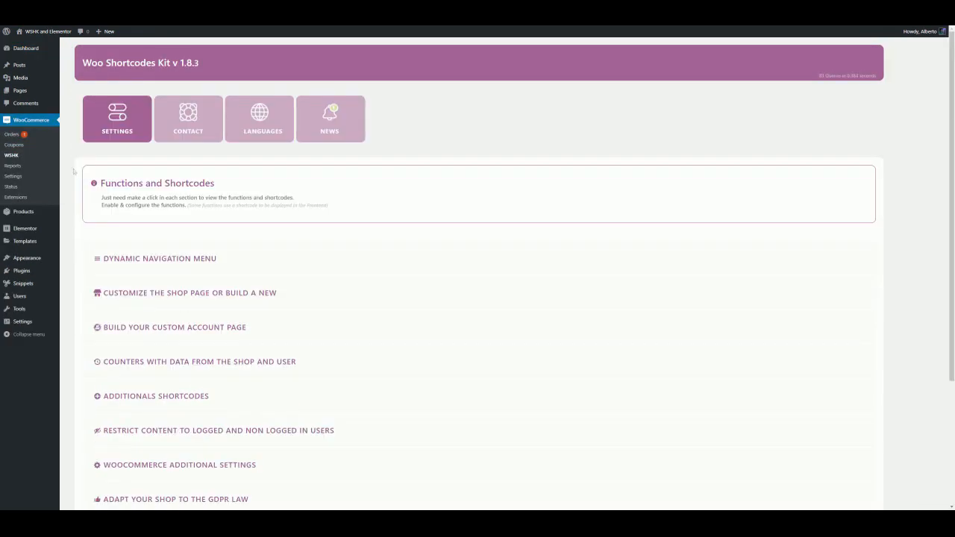
# Enable the Change the "Add to cart" button text function in the shop page section and open its advanced options
pyautogui.click(235, 296)
pyautogui.scroll(-3, 235, 296)
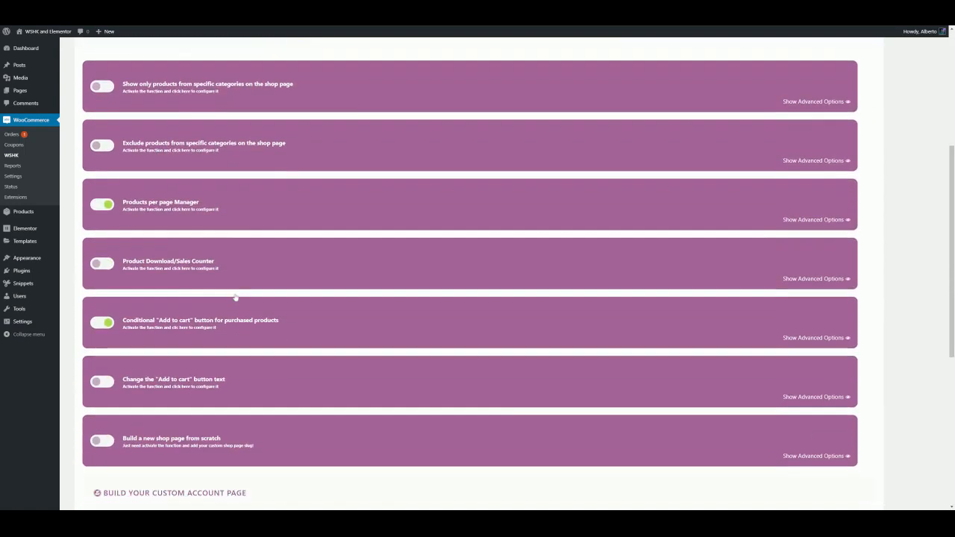
pyautogui.scroll(-2, 235, 296)
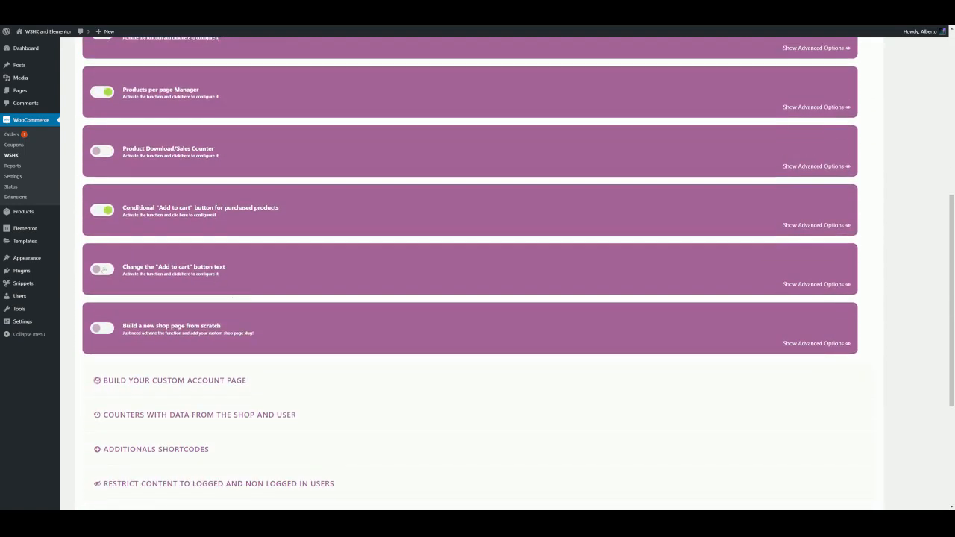
pyautogui.click(104, 271)
pyautogui.click(152, 273)
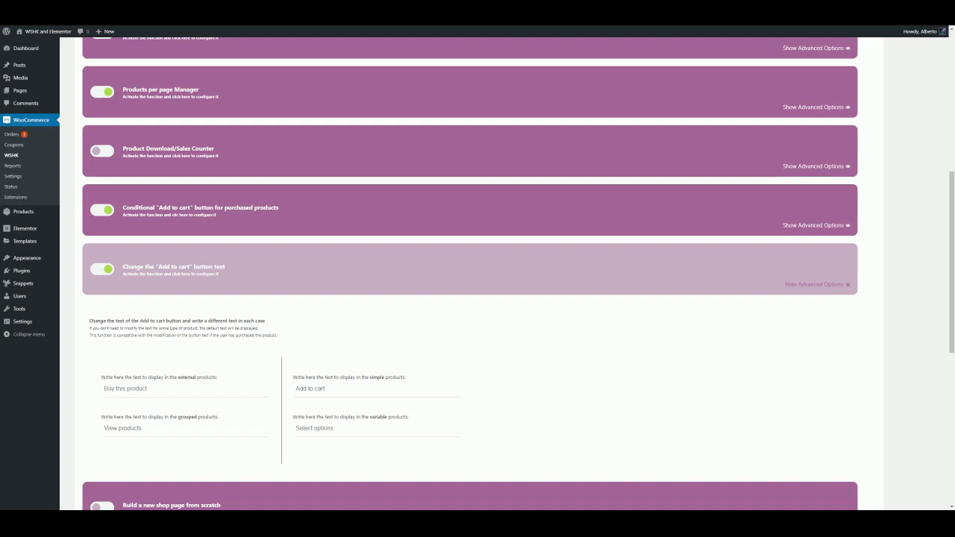
# Set the button text for simple products to SIMPLE and for external products to EXTERNAL
pyautogui.click(335, 389)
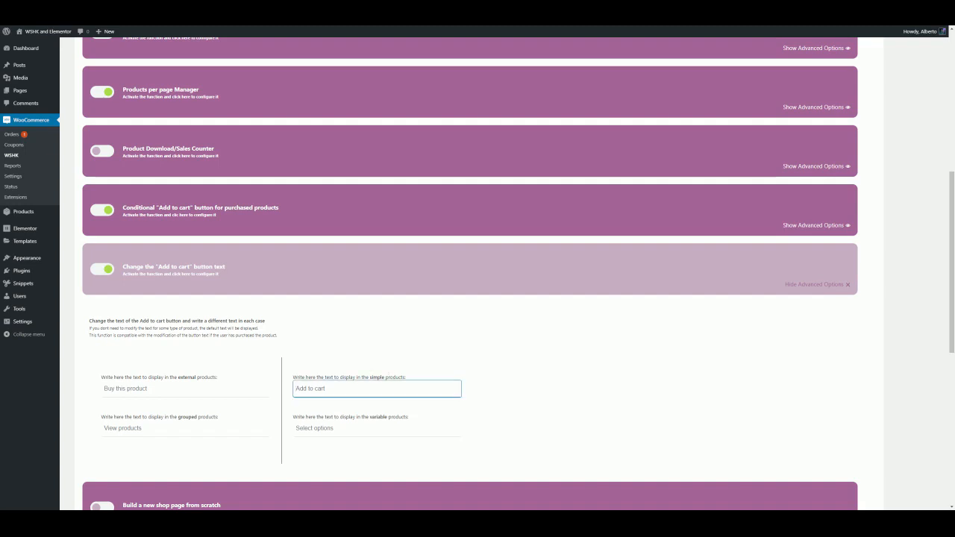
pyautogui.write('SIMPLE')
pyautogui.click(150, 388)
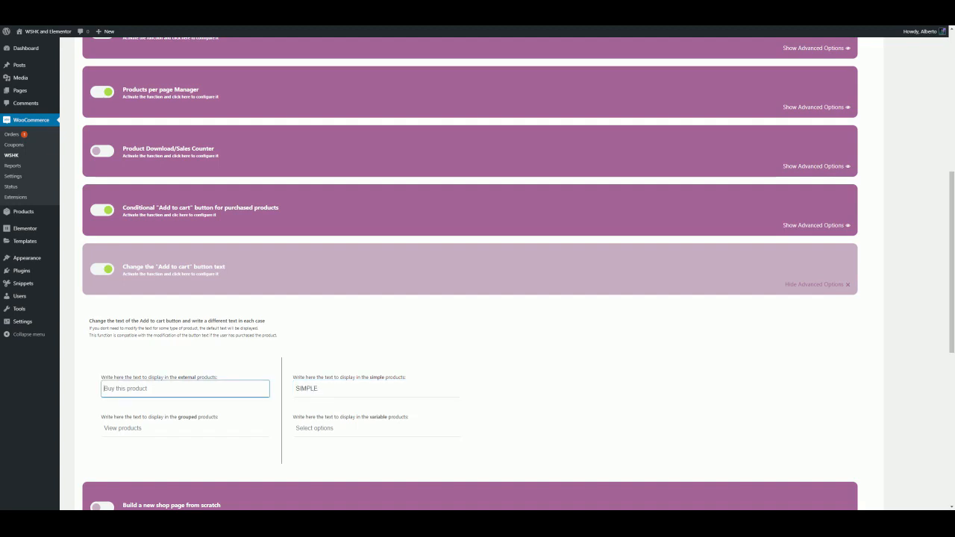
pyautogui.write('EXTERNAL')
# Set the button text for grouped products to GROUPED and for variable products to VARIABLE
pyautogui.click(149, 428)
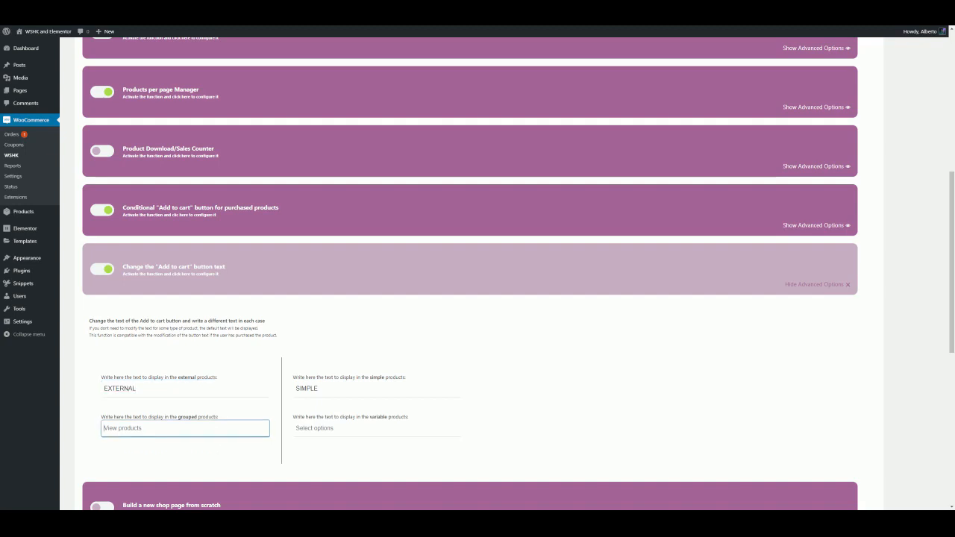
pyautogui.write('GROUPED')
pyautogui.click(336, 428)
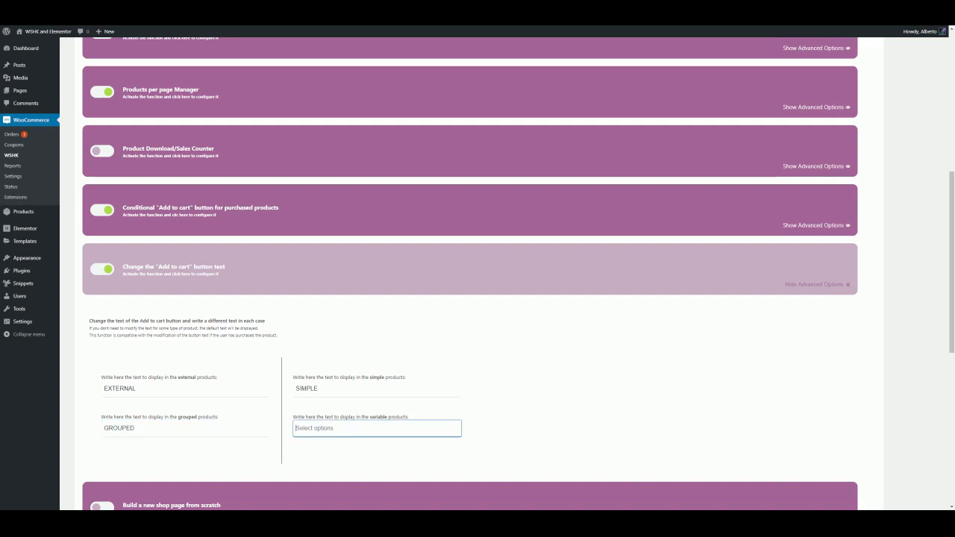
pyautogui.write('VARI')
pyautogui.write('ABLE')
pyautogui.click(521, 363)
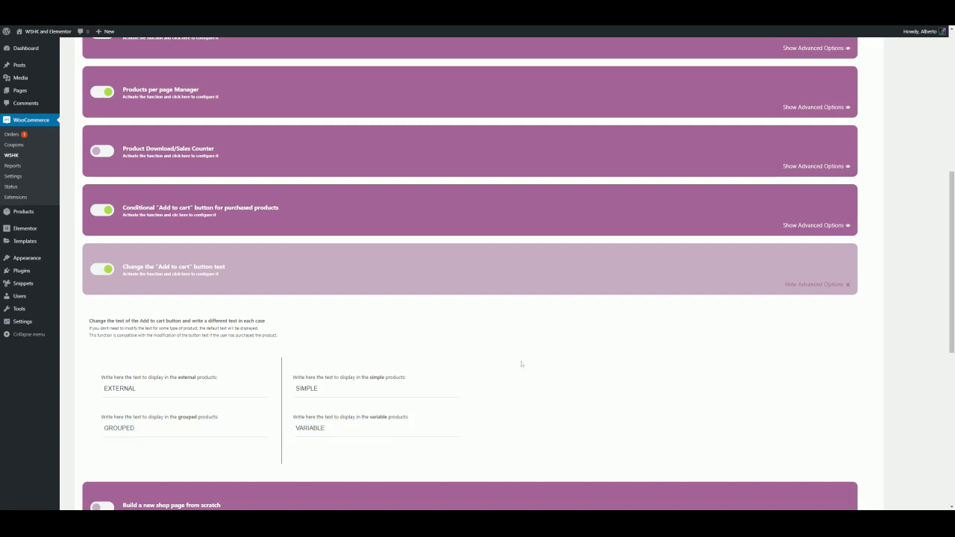
# Save the WSHK settings
pyautogui.scroll(-3, 520, 365)
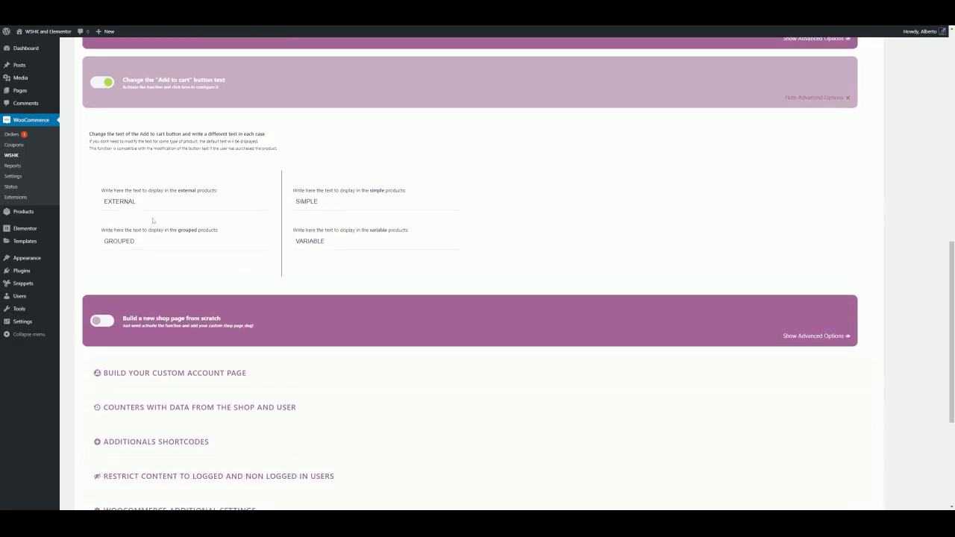
pyautogui.scroll(-3, 336, 305)
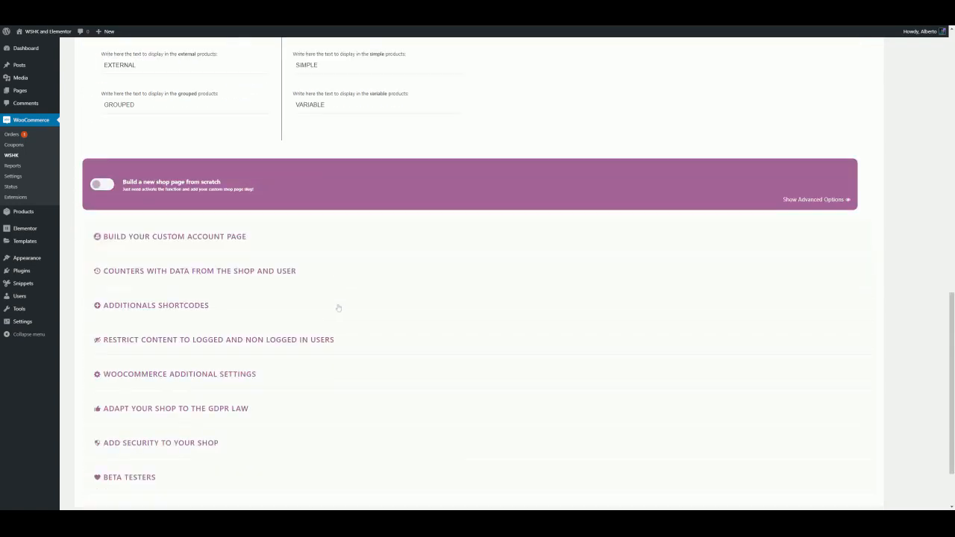
pyautogui.click(432, 467)
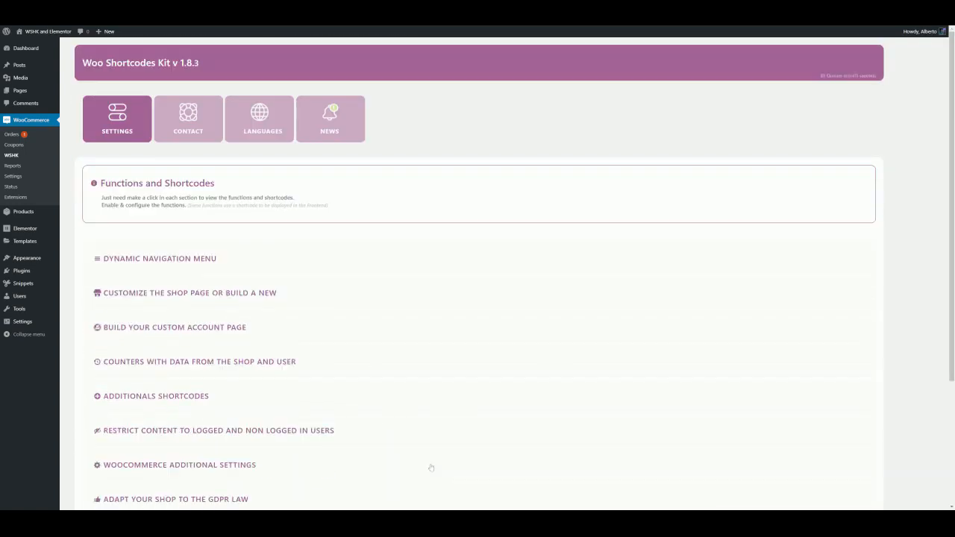
# Visit the store and scroll through the shop listing to check each product's button text
pyautogui.moveTo(50, 31)
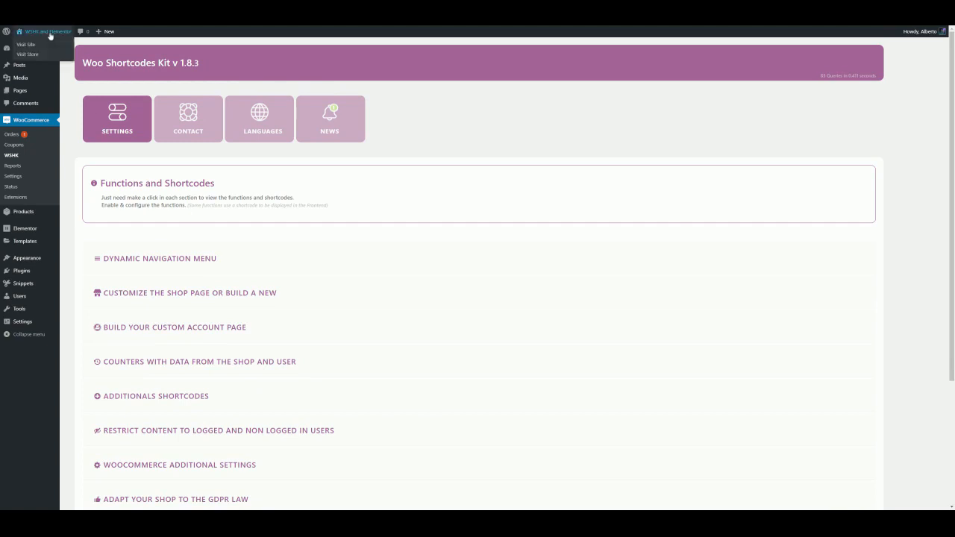
pyautogui.click(36, 54)
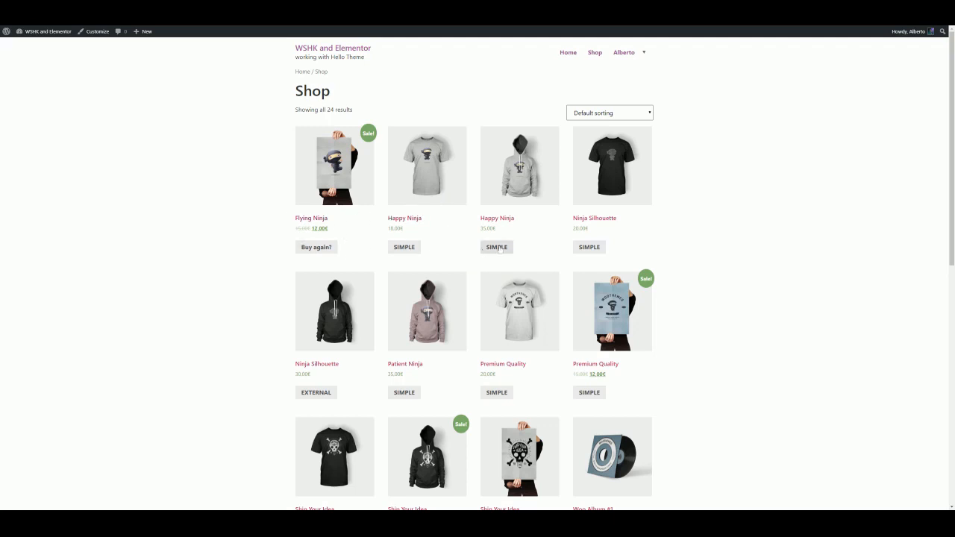
pyautogui.scroll(-1, 581, 252)
pyautogui.scroll(-2, 581, 252)
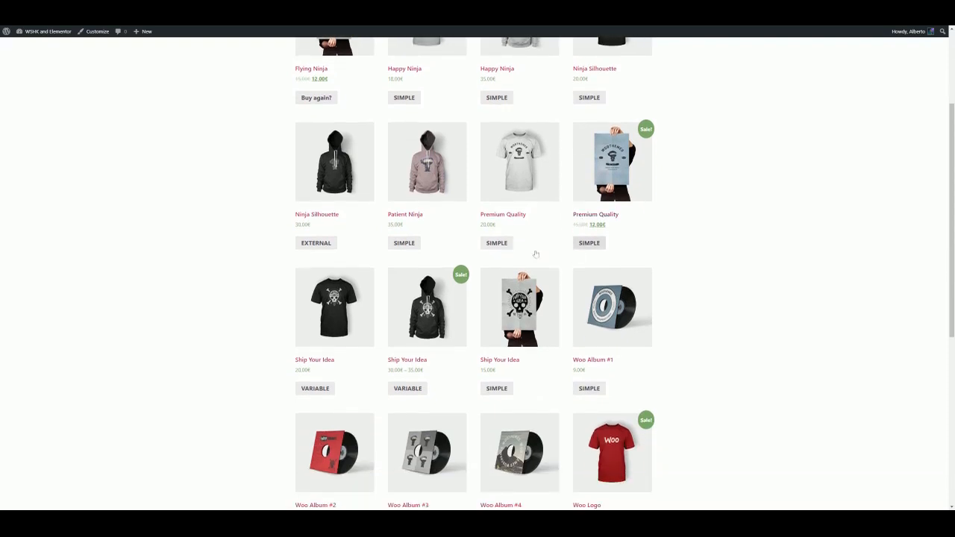
pyautogui.scroll(-2, 314, 251)
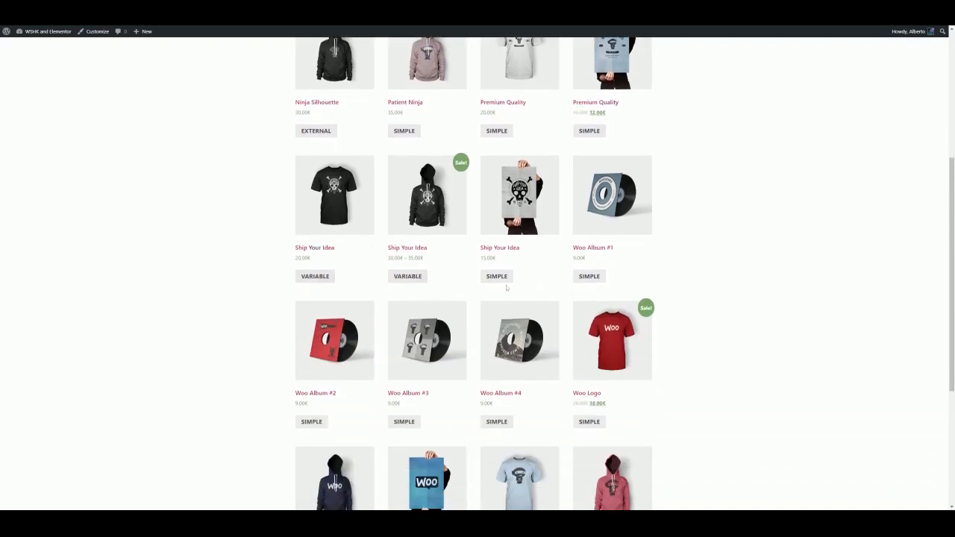
pyautogui.scroll(-1, 546, 280)
pyautogui.scroll(-2, 549, 277)
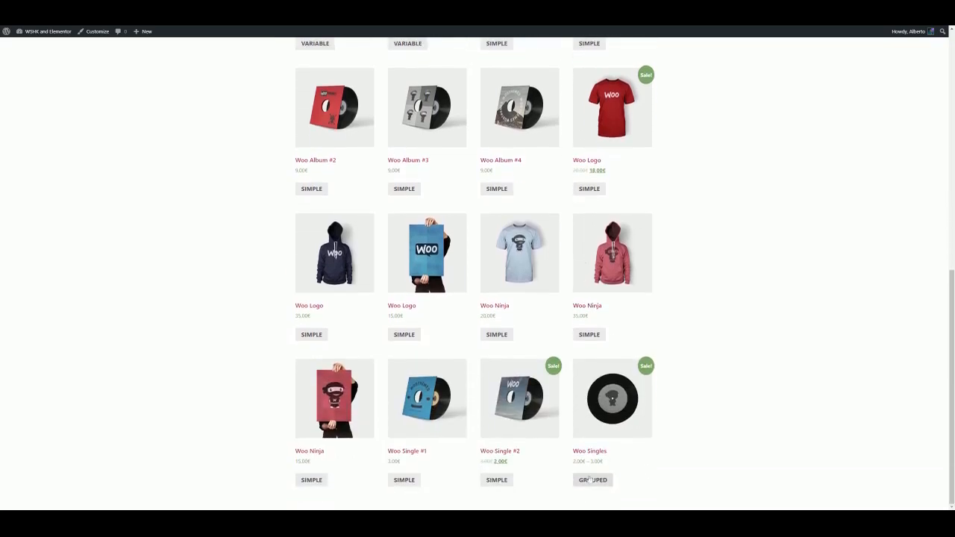
pyautogui.scroll(1, 612, 437)
pyautogui.scroll(3, 612, 437)
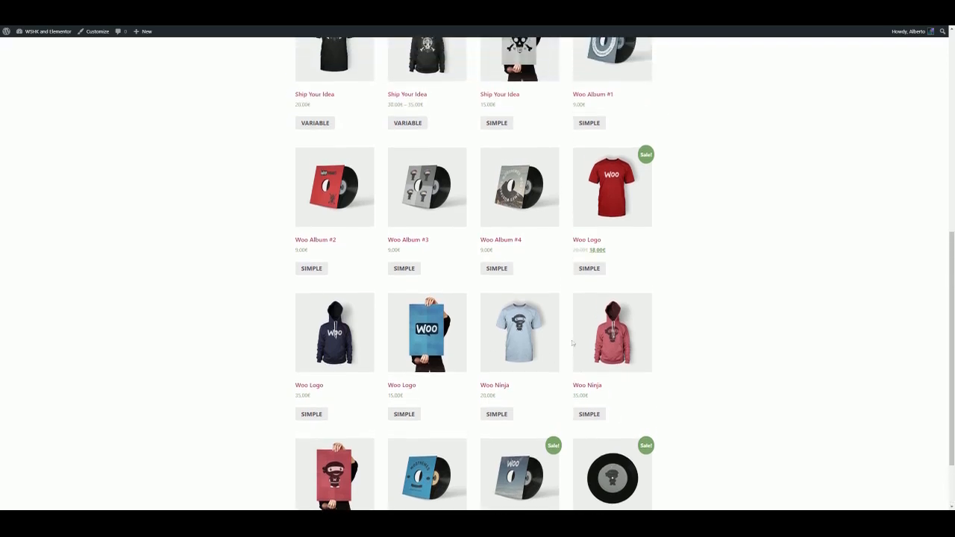
pyautogui.scroll(3, 589, 339)
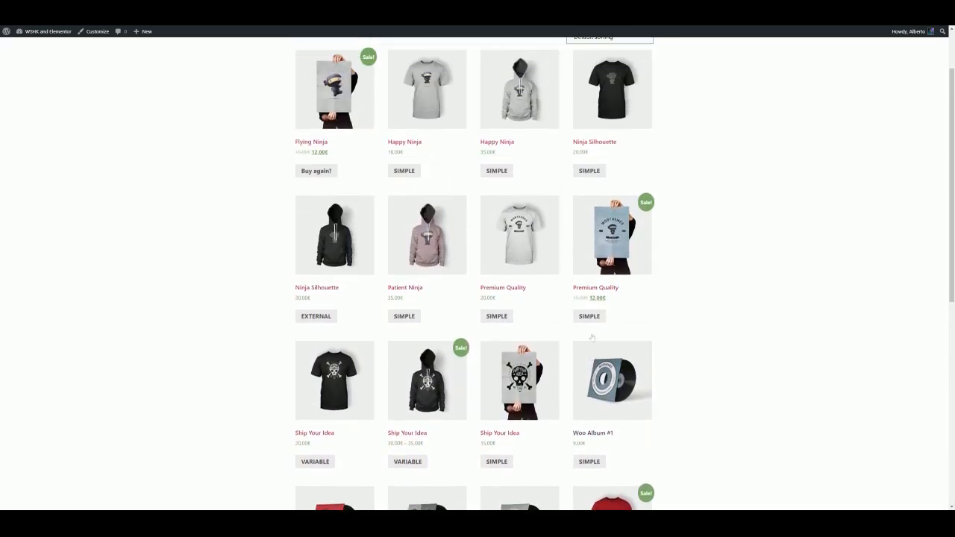
pyautogui.scroll(-2, 571, 345)
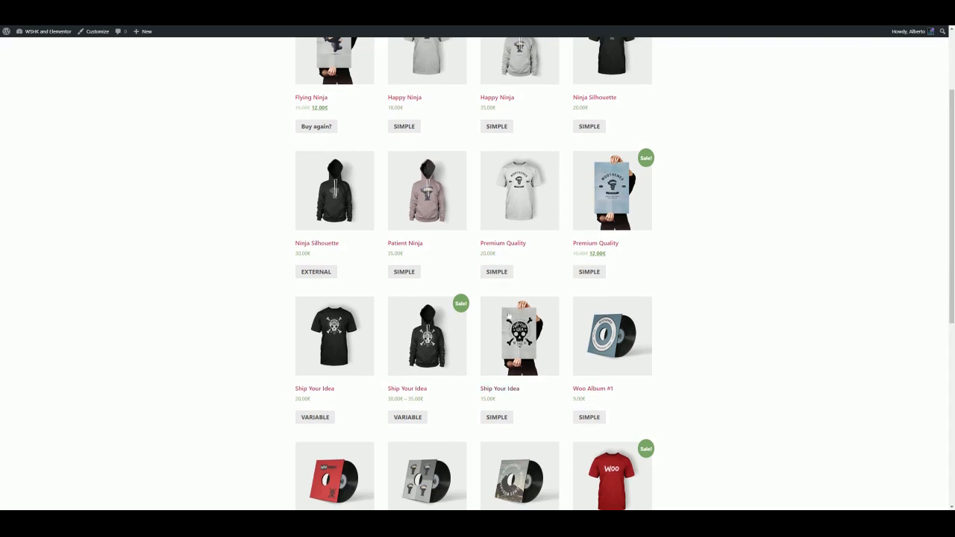
# Open the Ninja Silhouette product page and then its product editor to inspect the external button text
pyautogui.click(325, 214)
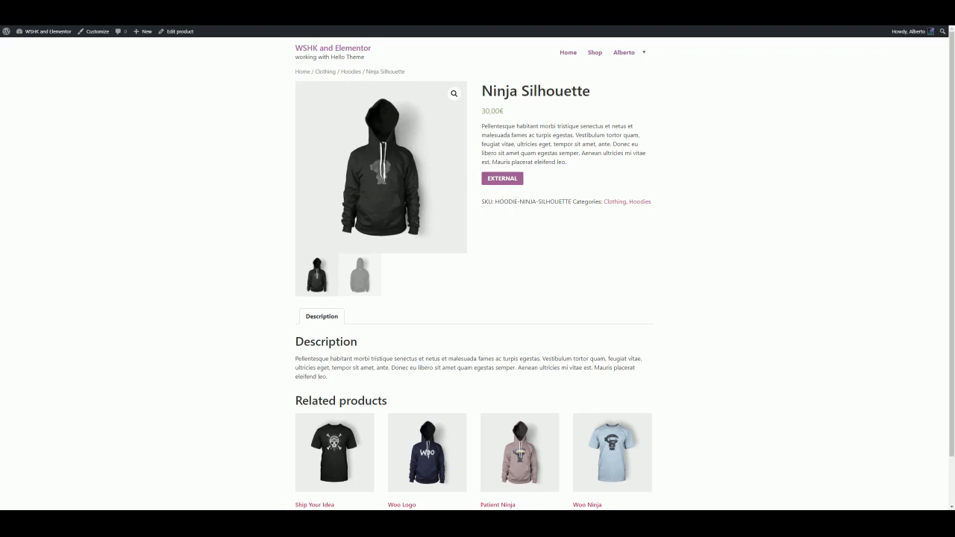
pyautogui.click(186, 33)
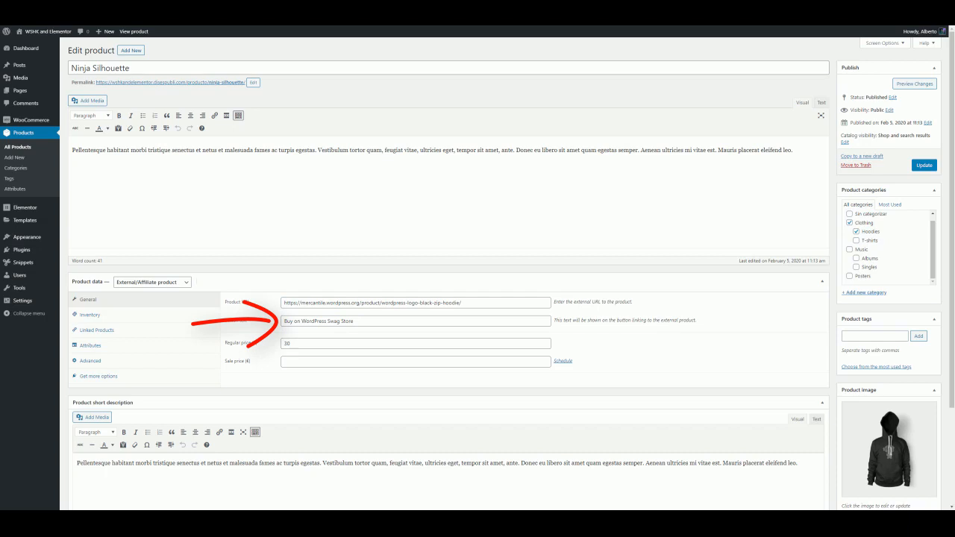
pyautogui.moveTo(27, 121)
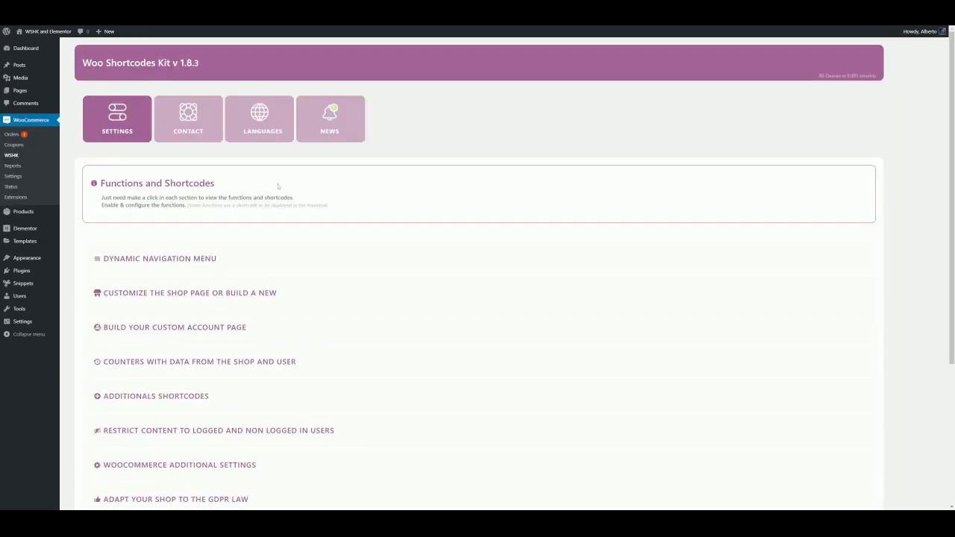
# Reopen the button text options in WSHK settings and clear the external products text
pyautogui.click(187, 303)
pyautogui.scroll(-4, 202, 328)
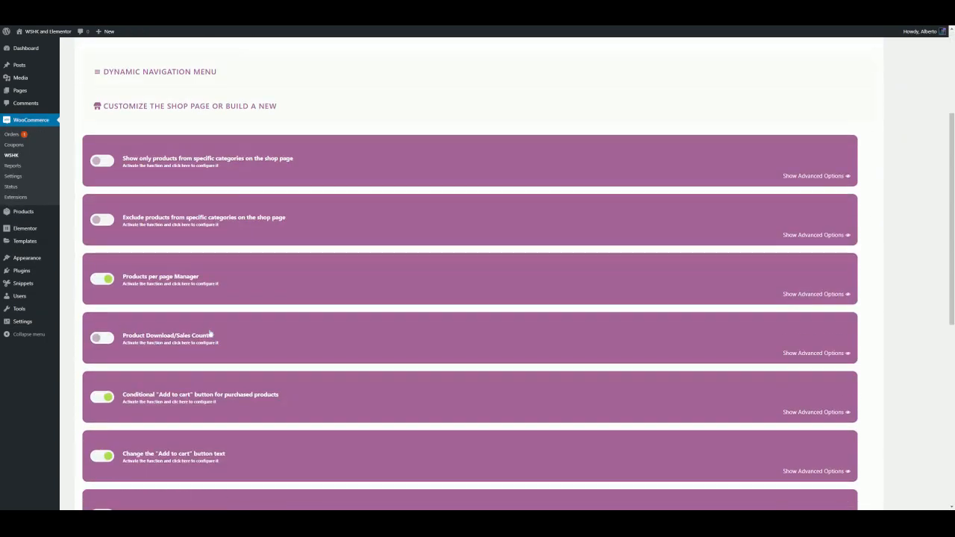
pyautogui.click(197, 350)
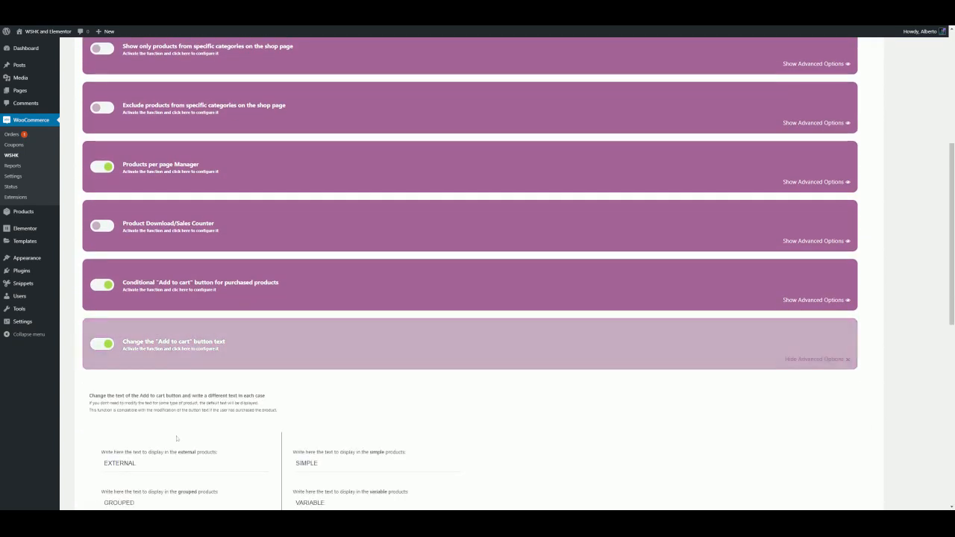
pyautogui.doubleClick(119, 464)
pyautogui.press('BackSpace')
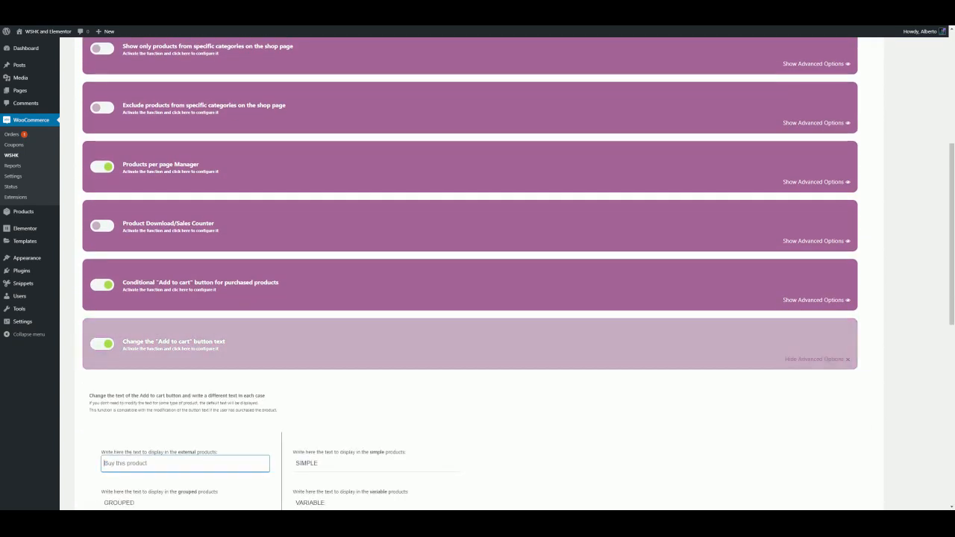
pyautogui.click(173, 445)
# Save the updated WSHK settings
pyautogui.scroll(-3, 199, 373)
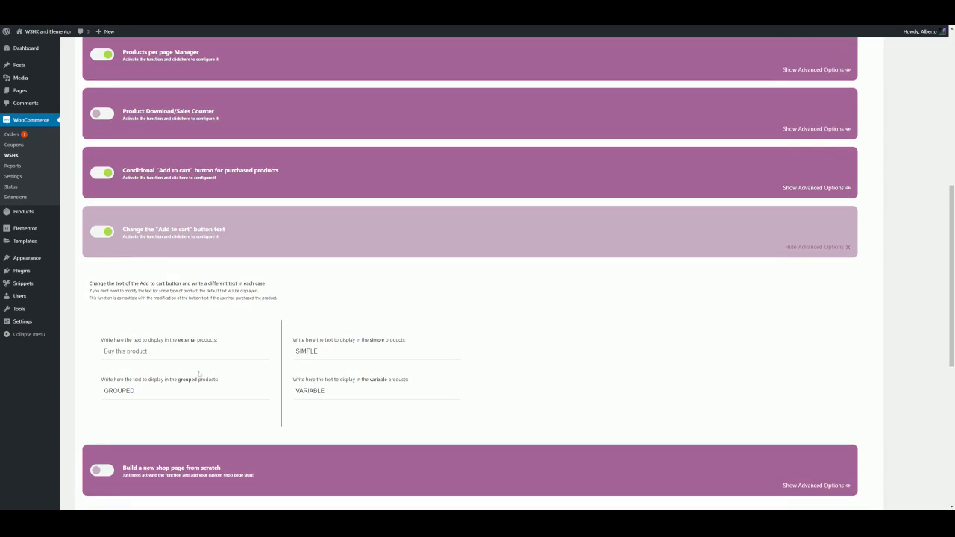
pyautogui.scroll(-5, 199, 373)
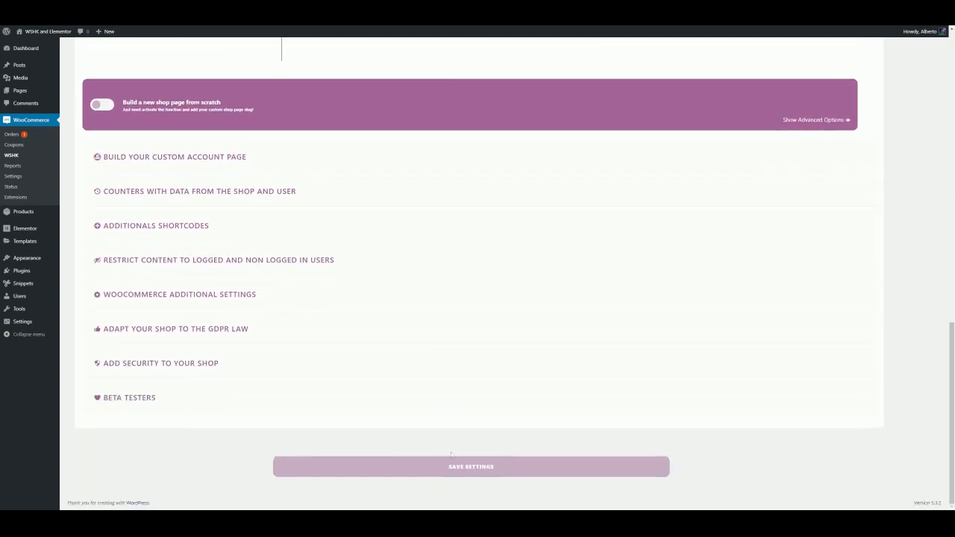
pyautogui.click(450, 467)
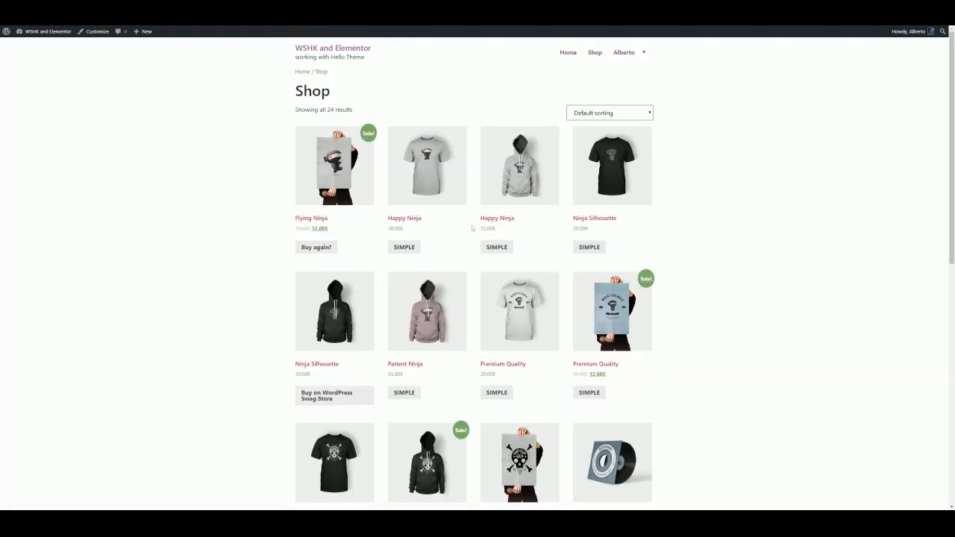
# Check the shop listing buttons and open the Happy Ninja and Flying Ninja product pages to compare their buttons
pyautogui.scroll(-3, 470, 228)
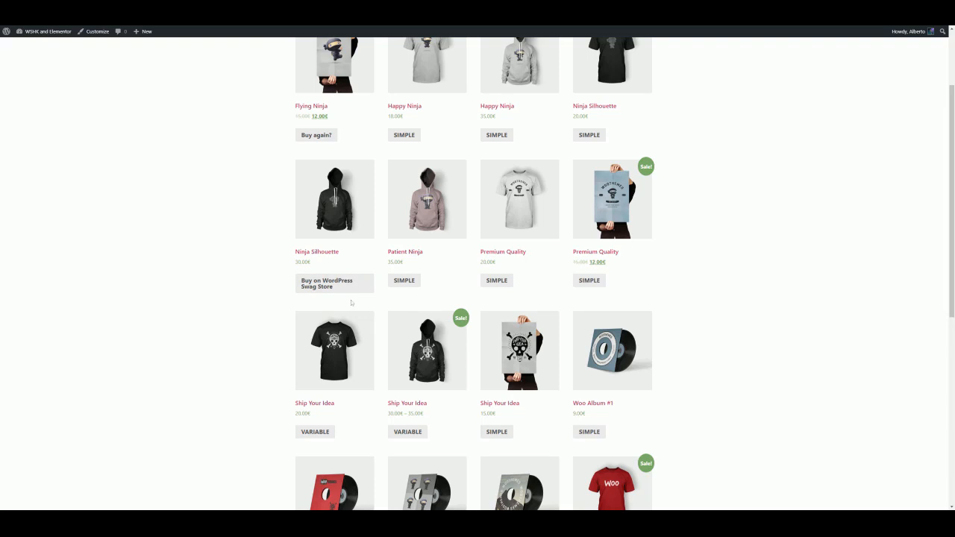
pyautogui.scroll(3, 351, 302)
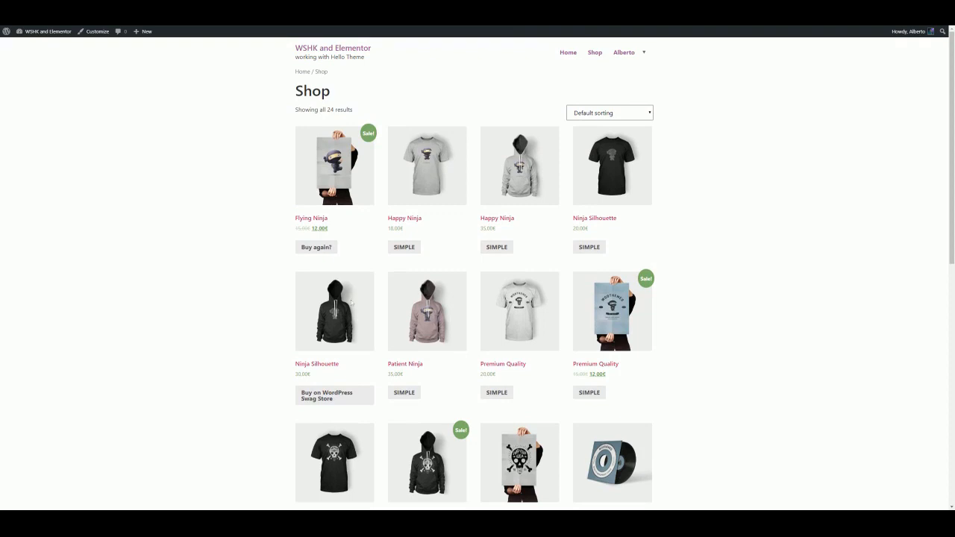
pyautogui.click(426, 200)
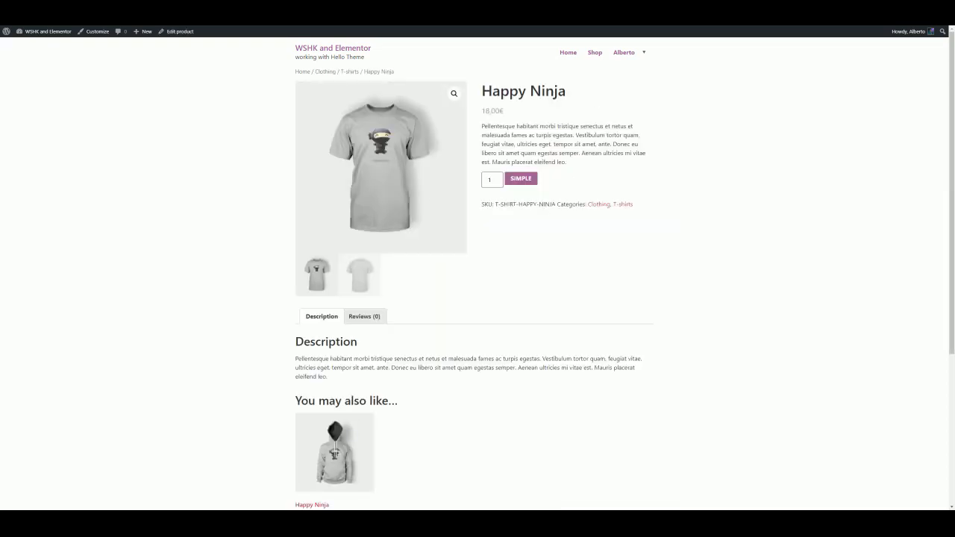
pyautogui.click(596, 54)
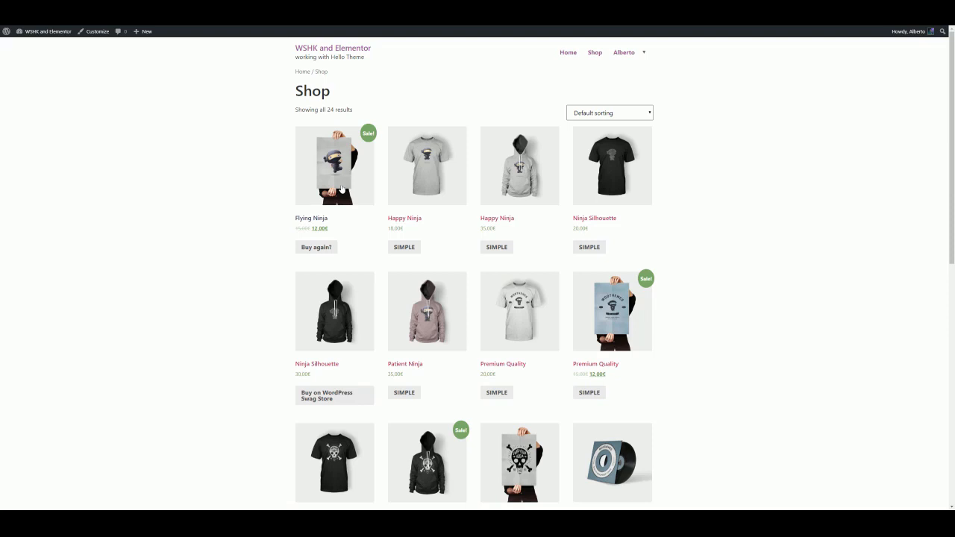
pyautogui.click(341, 190)
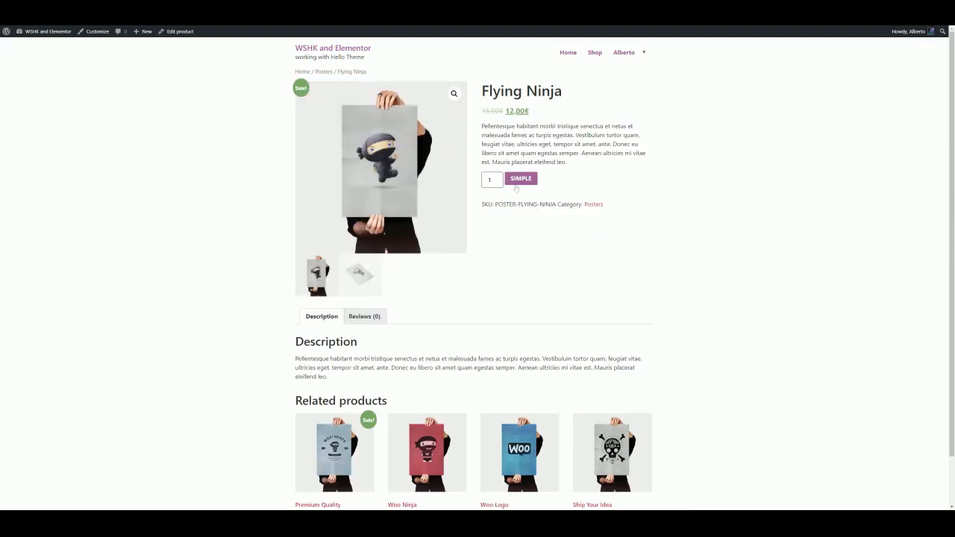
pyautogui.click(595, 53)
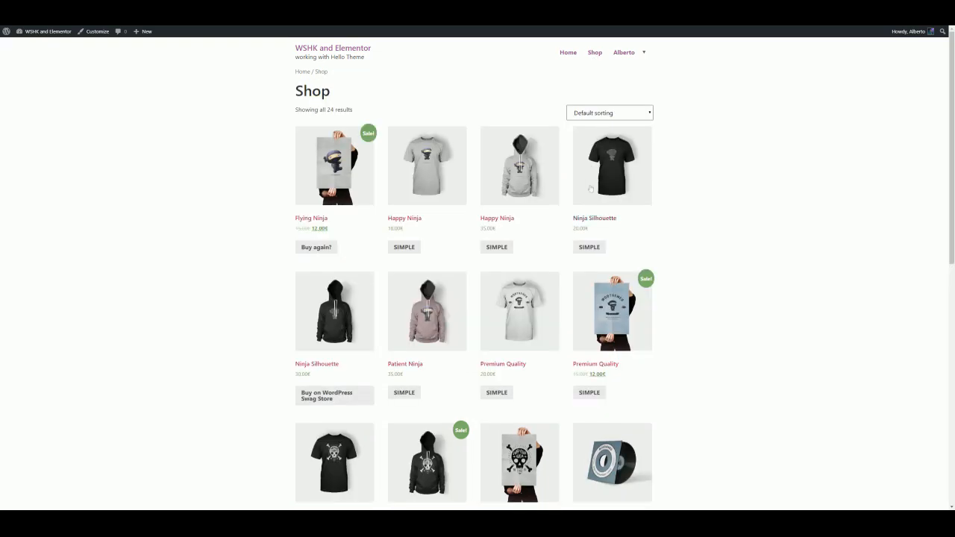
pyautogui.scroll(-5, 647, 239)
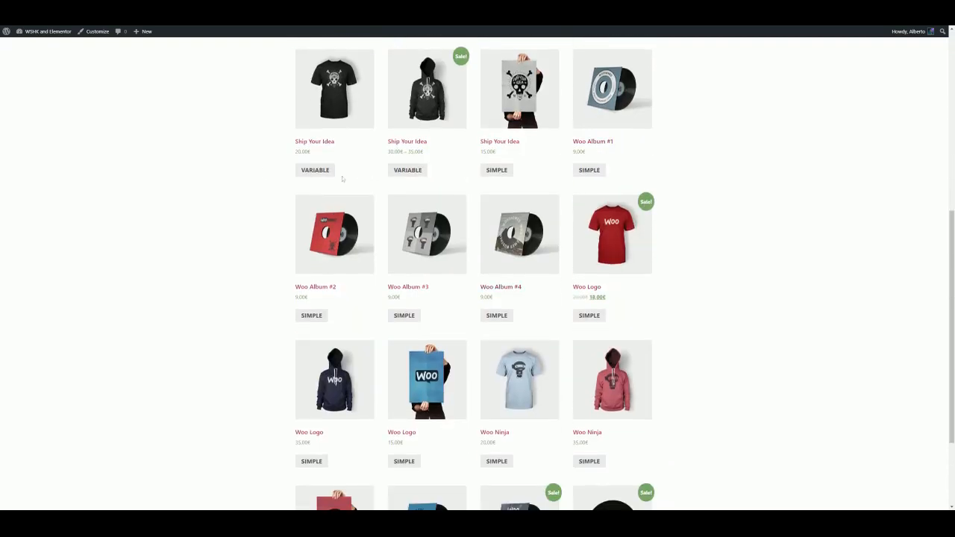
# Open the Ship Your Idea variable product page and choose the Black color to check its button text
pyautogui.click(322, 175)
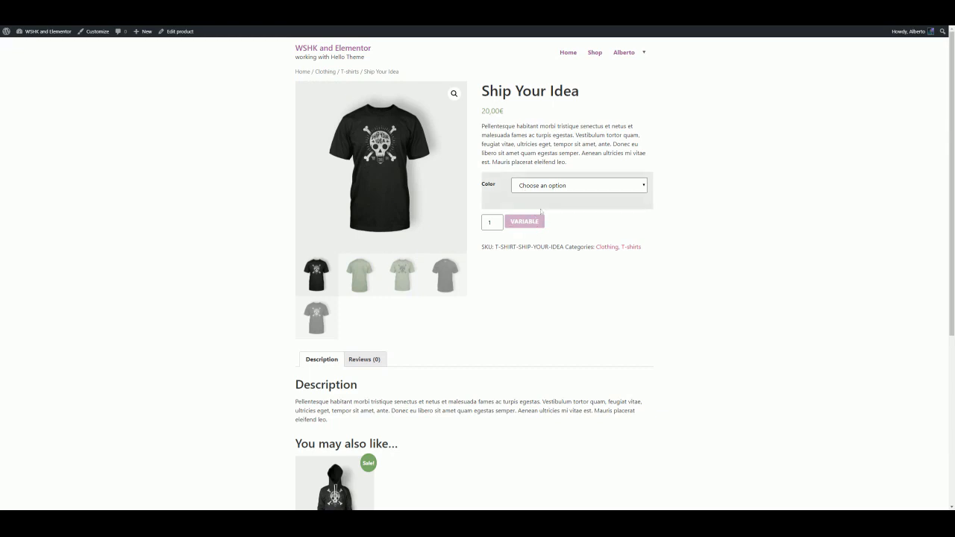
pyautogui.click(532, 186)
pyautogui.click(530, 200)
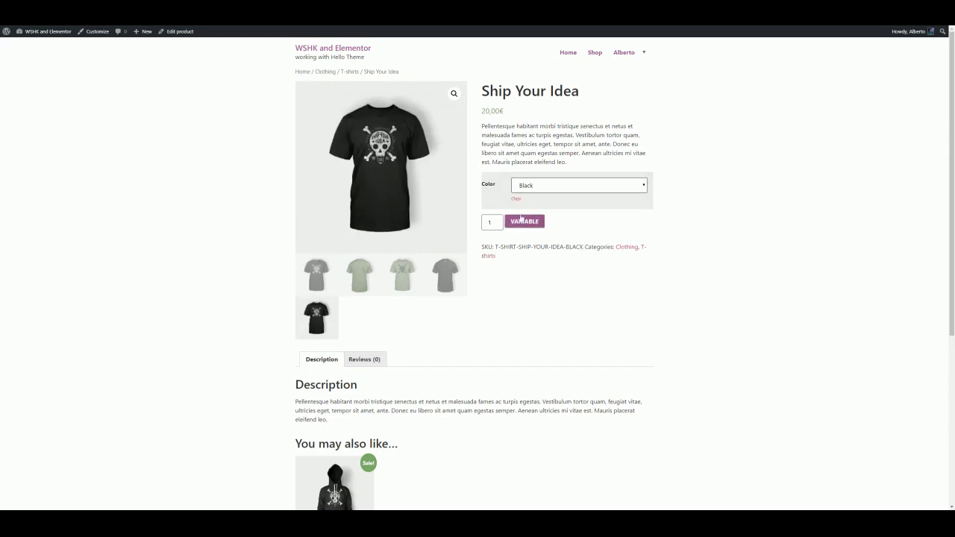
# Return to the shop, scroll through the listing and open the Woo Singles grouped product page to compare its button
pyautogui.click(594, 59)
pyautogui.scroll(-5, 618, 176)
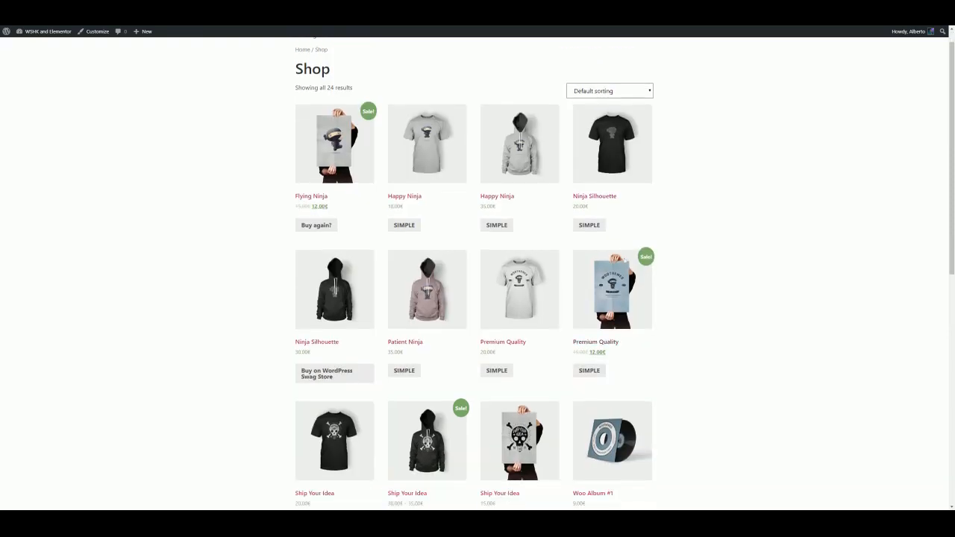
pyautogui.scroll(-4, 626, 261)
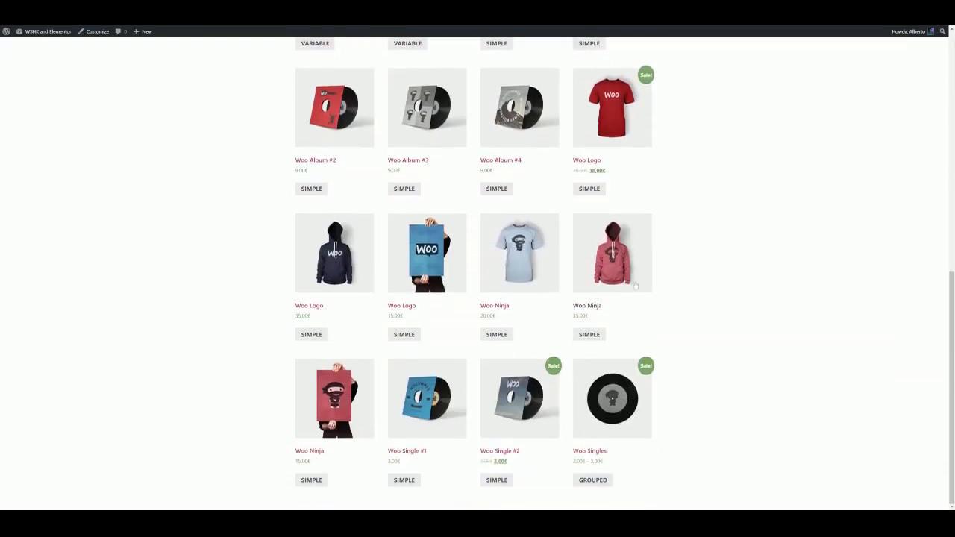
pyautogui.click(623, 432)
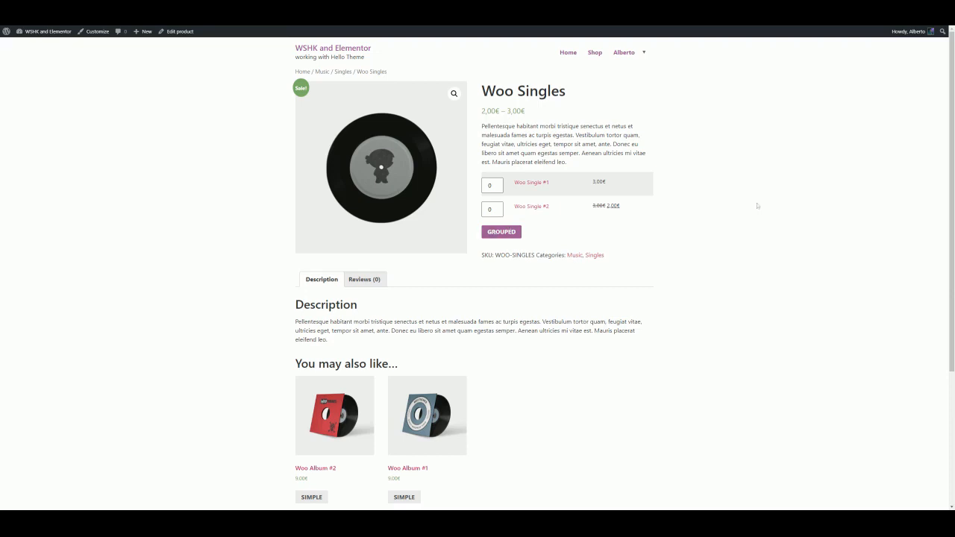
# Go to the home page and browse the WSHK feature overview sections
pyautogui.click(567, 53)
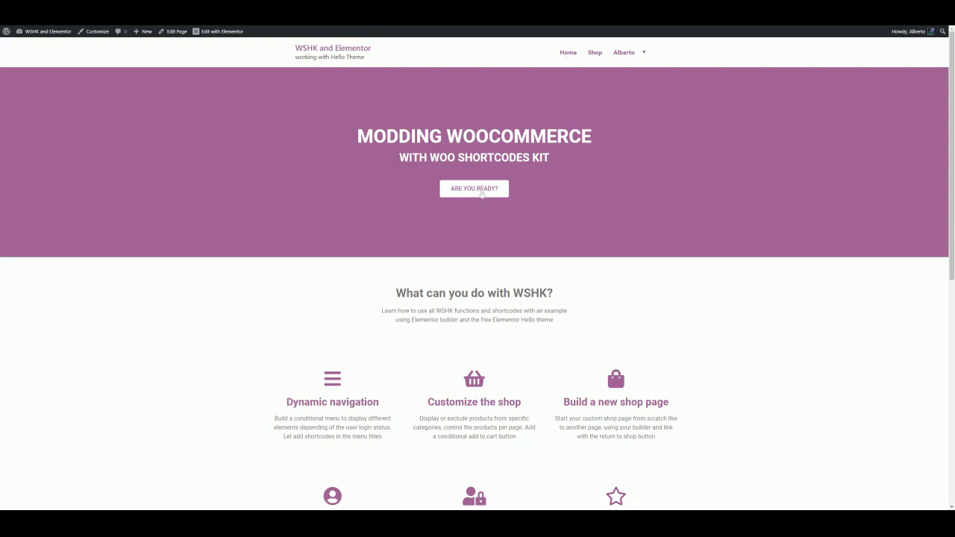
pyautogui.click(482, 193)
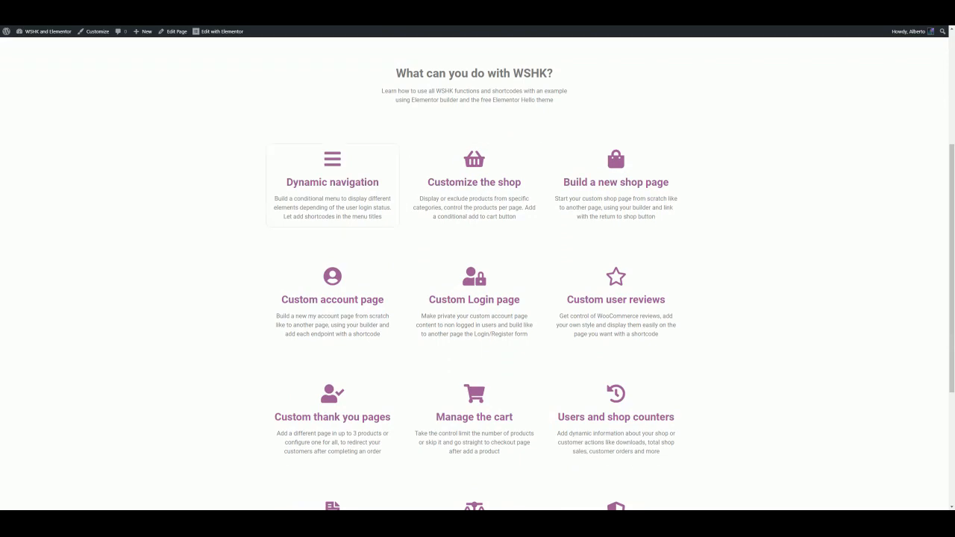
pyautogui.scroll(-3, 598, 250)
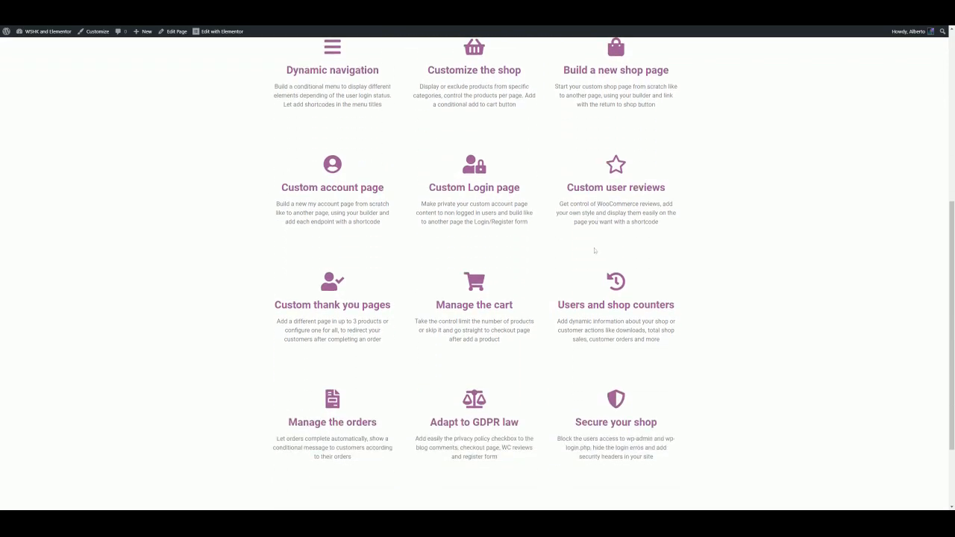